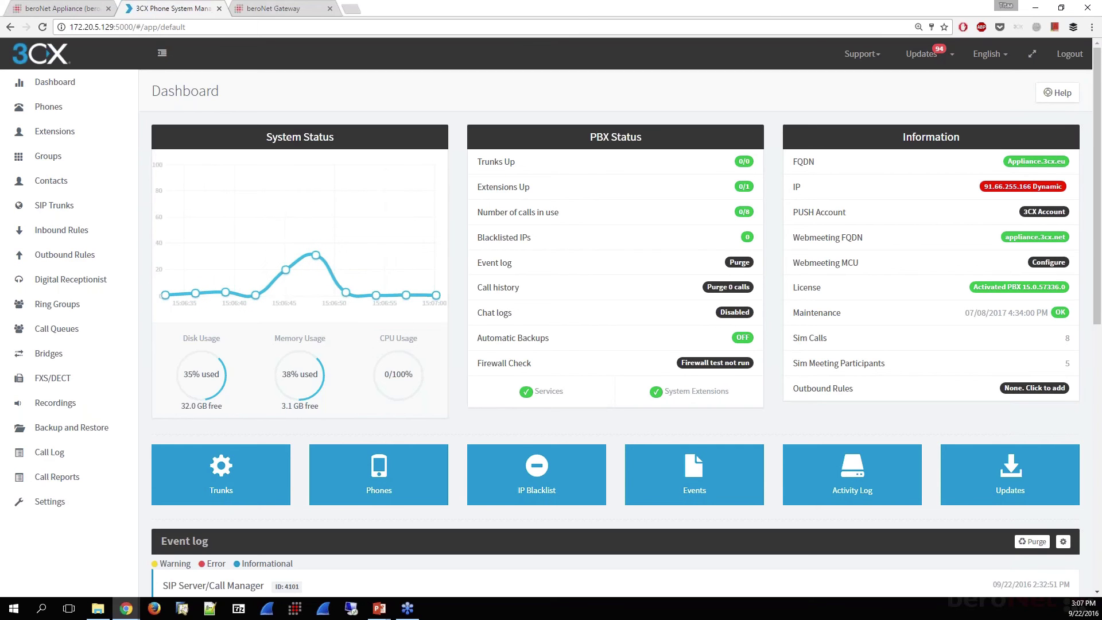
- Switch from the 3CX dashboard to the beroNet gateway's browser tab
key(ctrl+Tab)
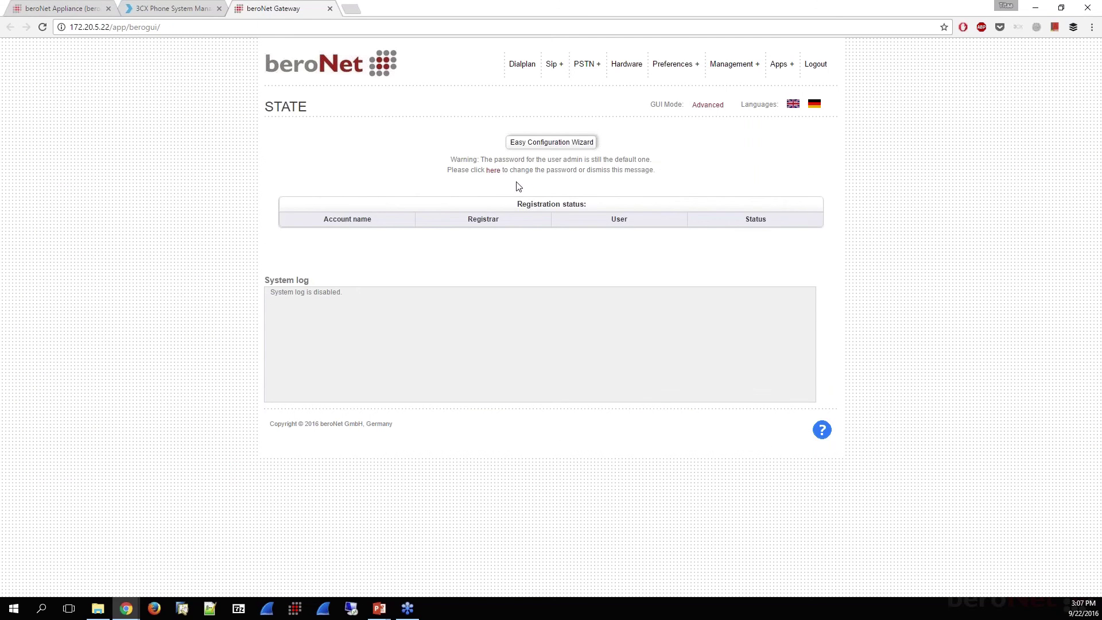
- Open the gateway's Hardware page, enlarge it, and expand the graphical port assignment diagram
click(626, 64)
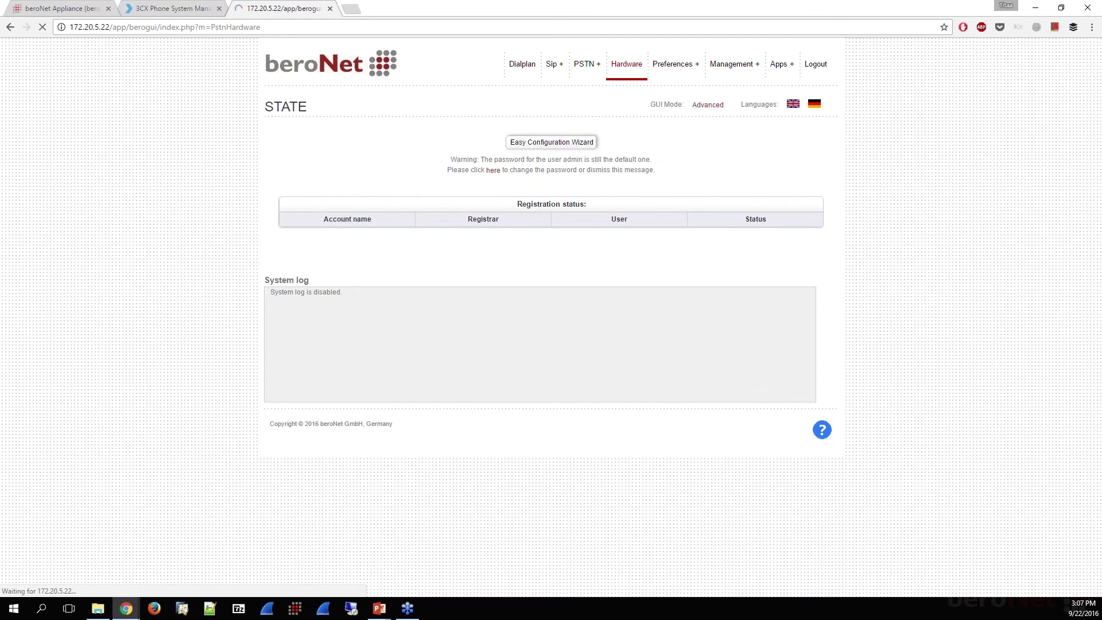
key(ctrl+plus)
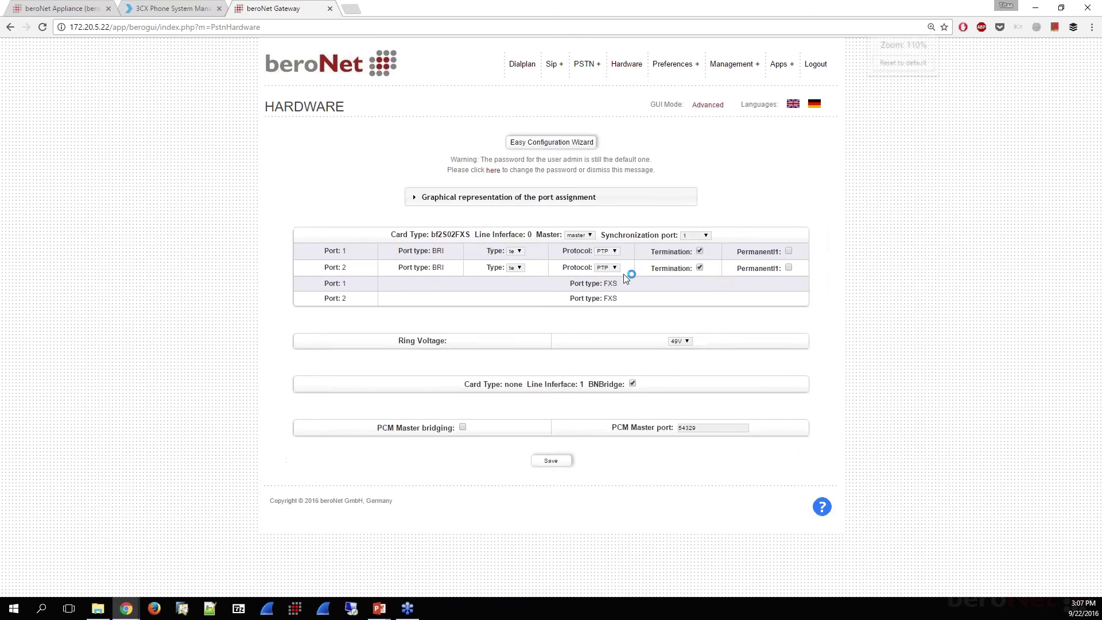
key(ctrl+plus)
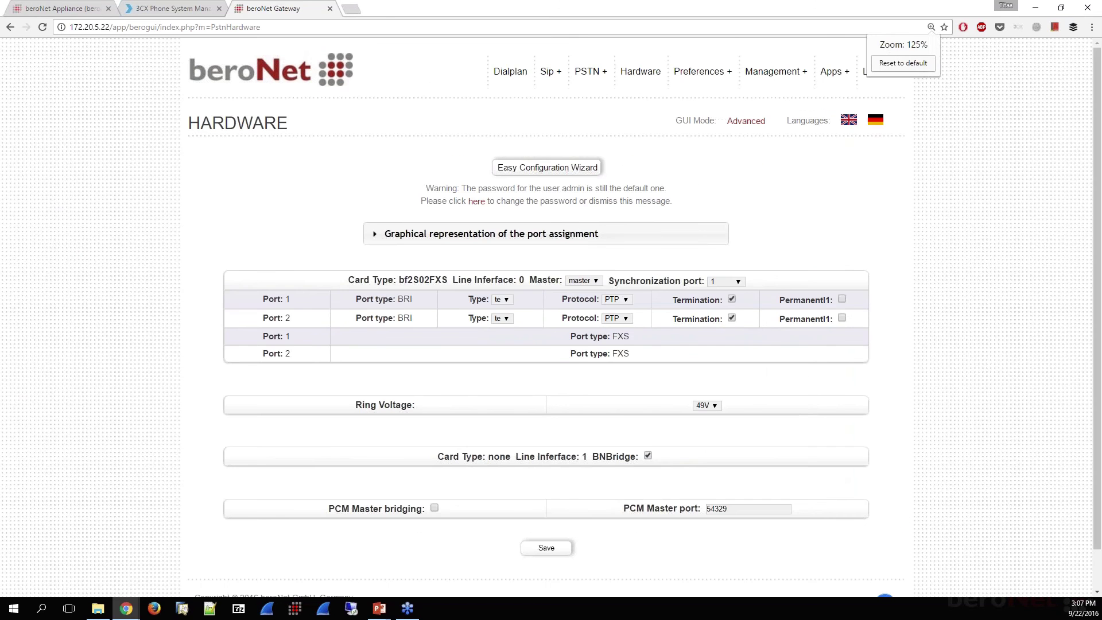
click(670, 239)
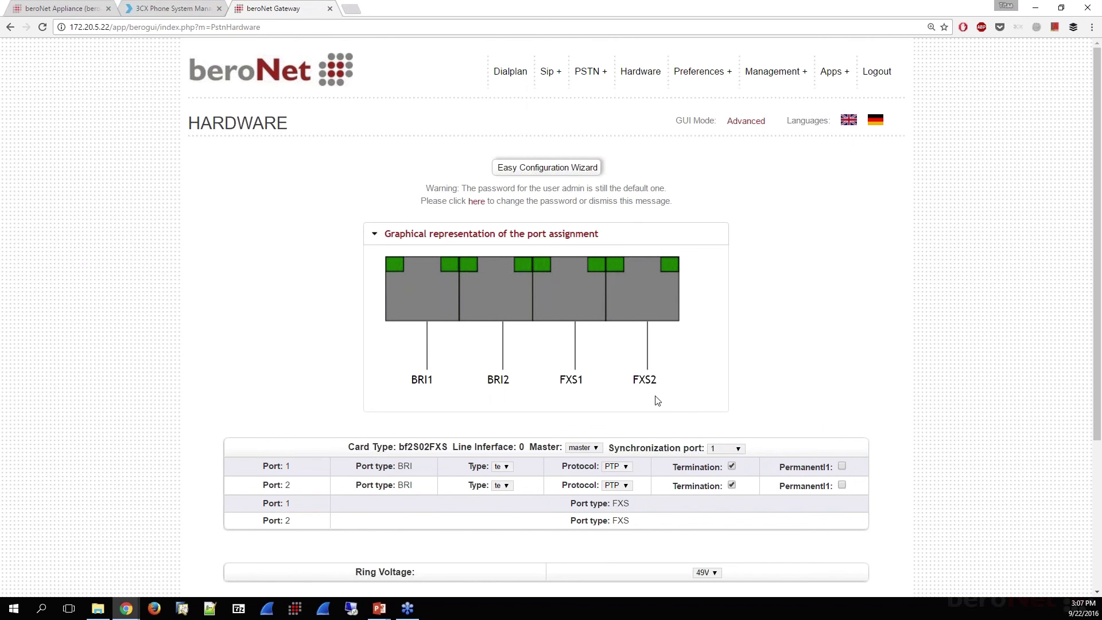
scroll(658, 401, down, 1)
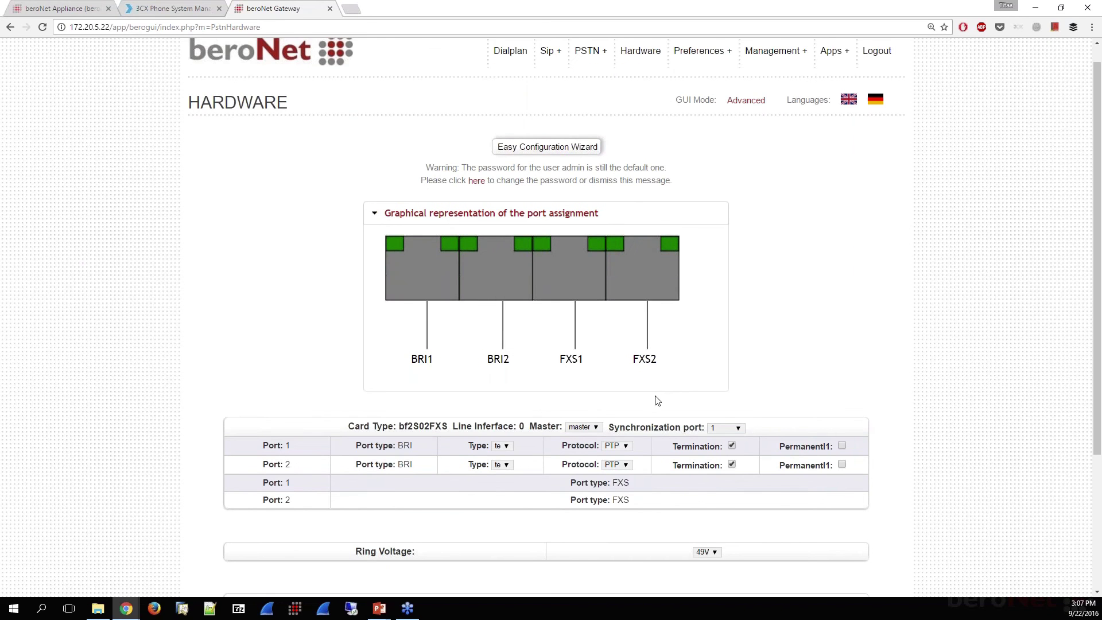
scroll(658, 400, down, 1)
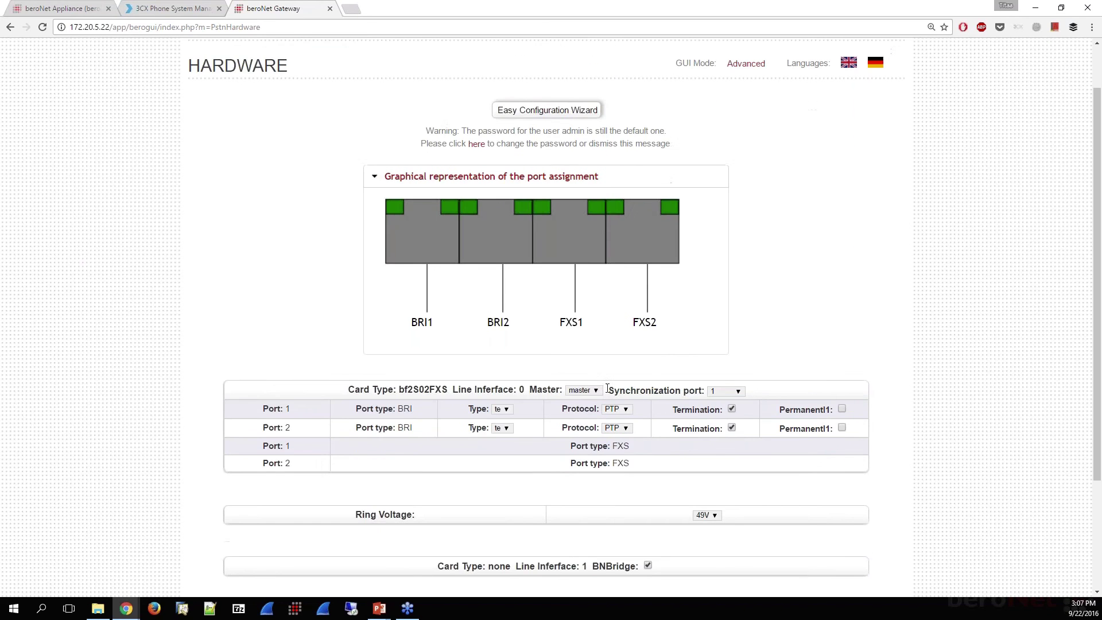
- Check BRI port 1's Port Type, keep it as te, and return to the 3CX console
click(507, 411)
click(506, 435)
mouse_move(507, 435)
scroll(506, 472, up, 1)
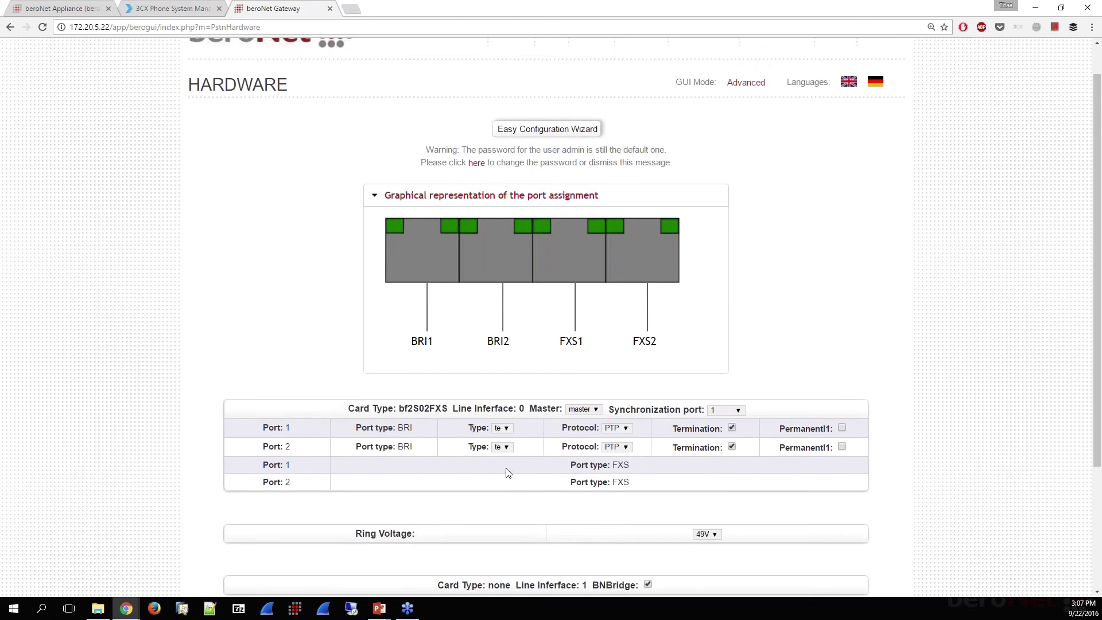
scroll(506, 472, up, 2)
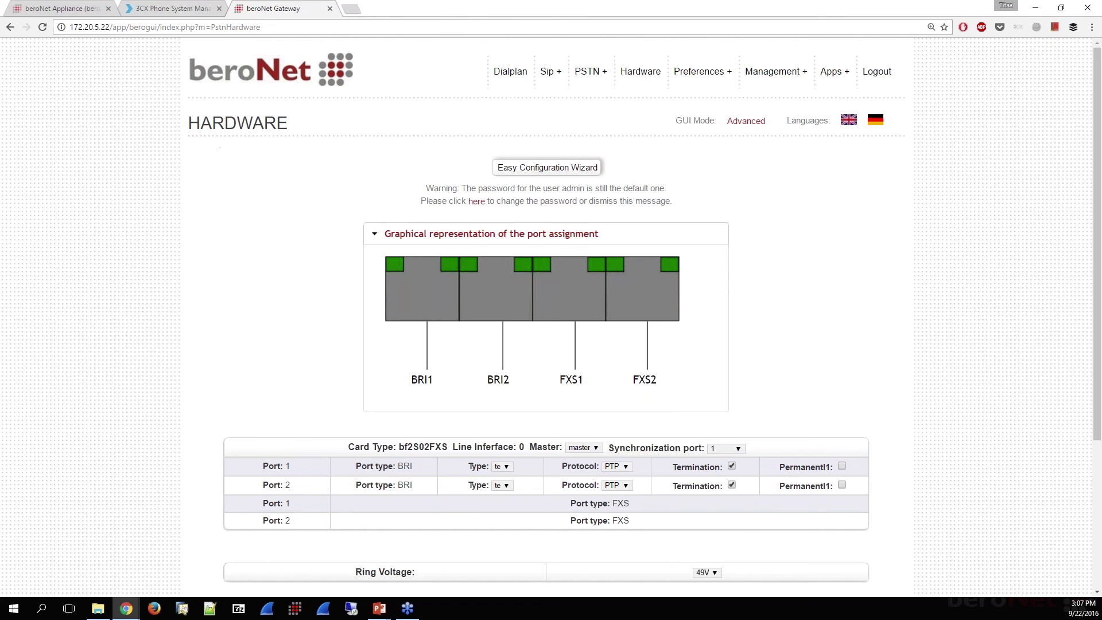
click(185, 9)
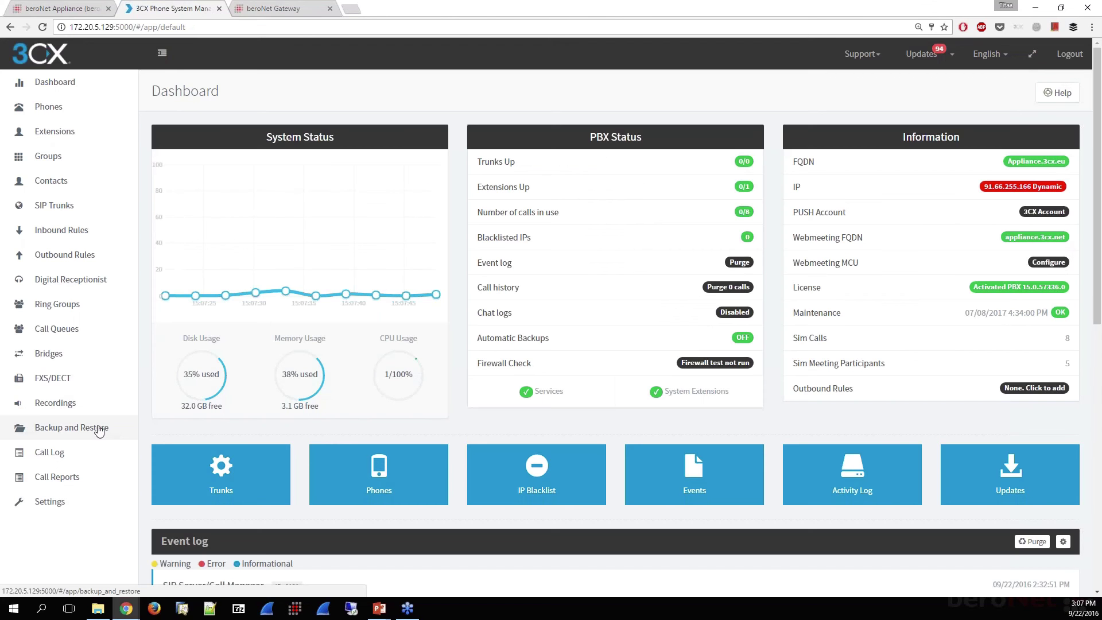
- Start a new extension from the Extensions list and set its number to 101
click(65, 142)
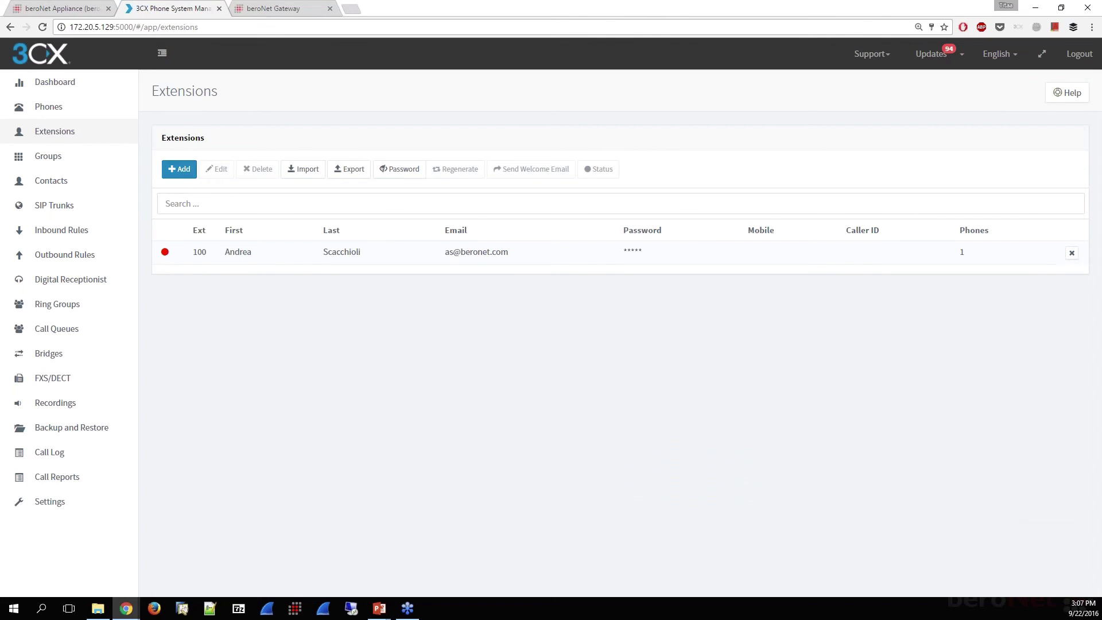
click(184, 175)
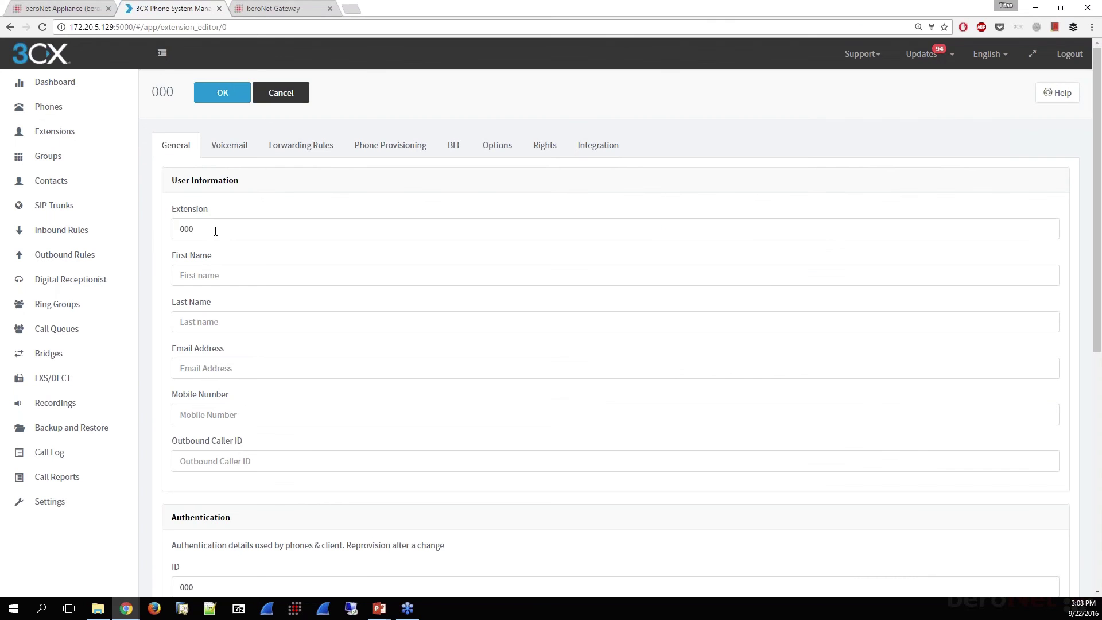
click(195, 229)
key(BackSpace)
key(BackSpace)
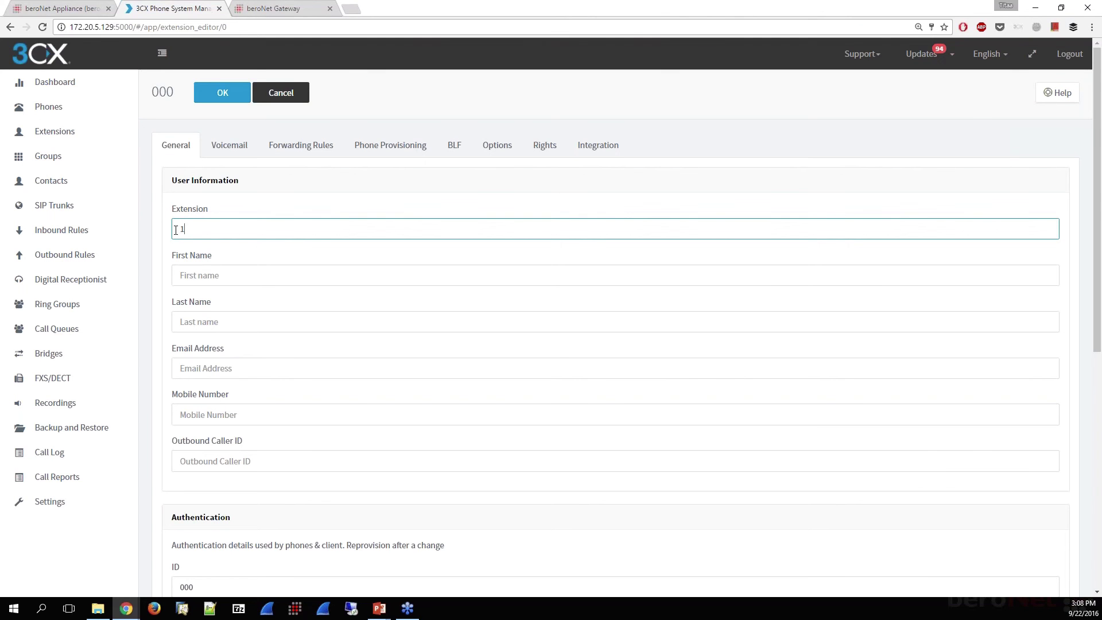
text(01)
double_click(176, 230)
- Set authentication ID 101, enter the extension's password, and save extension 101
scroll(229, 394, down, 3)
click(214, 416)
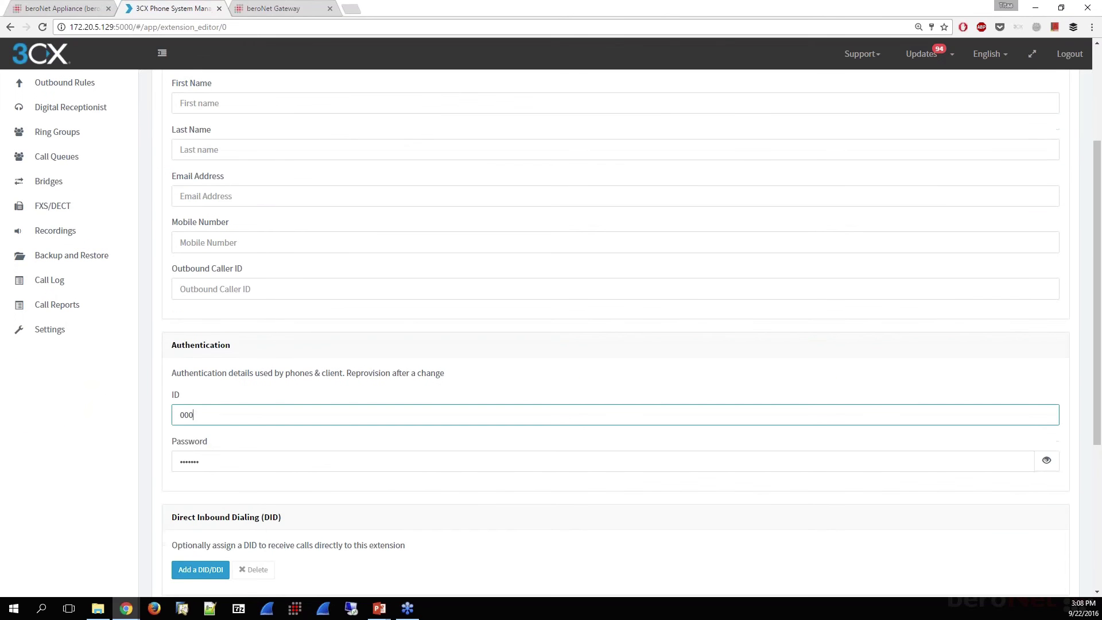
double_click(185, 415)
key(Tab)
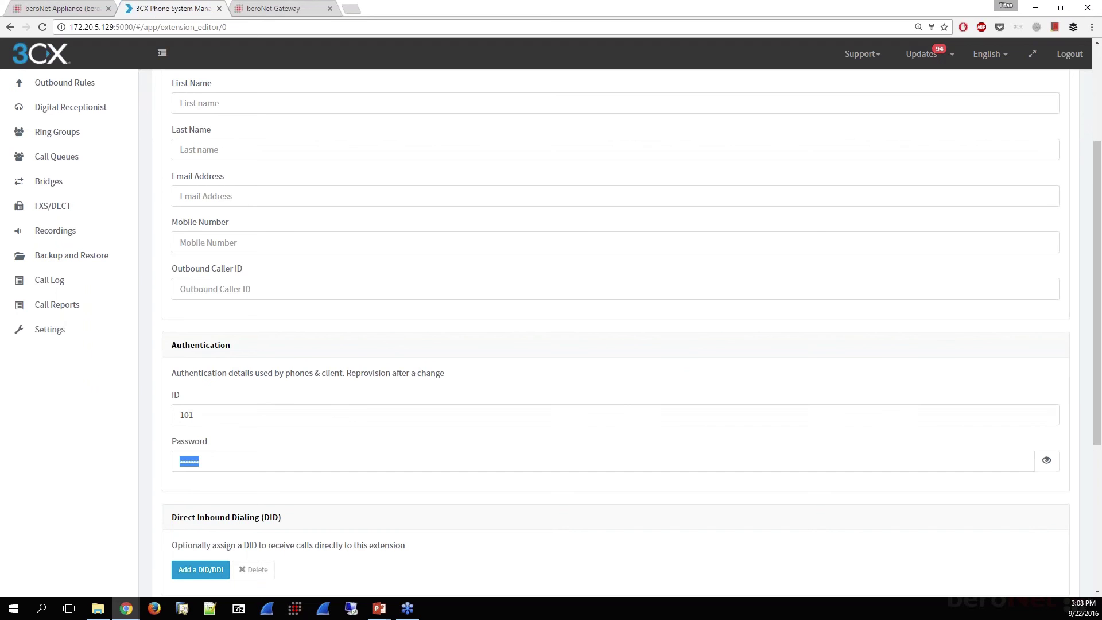
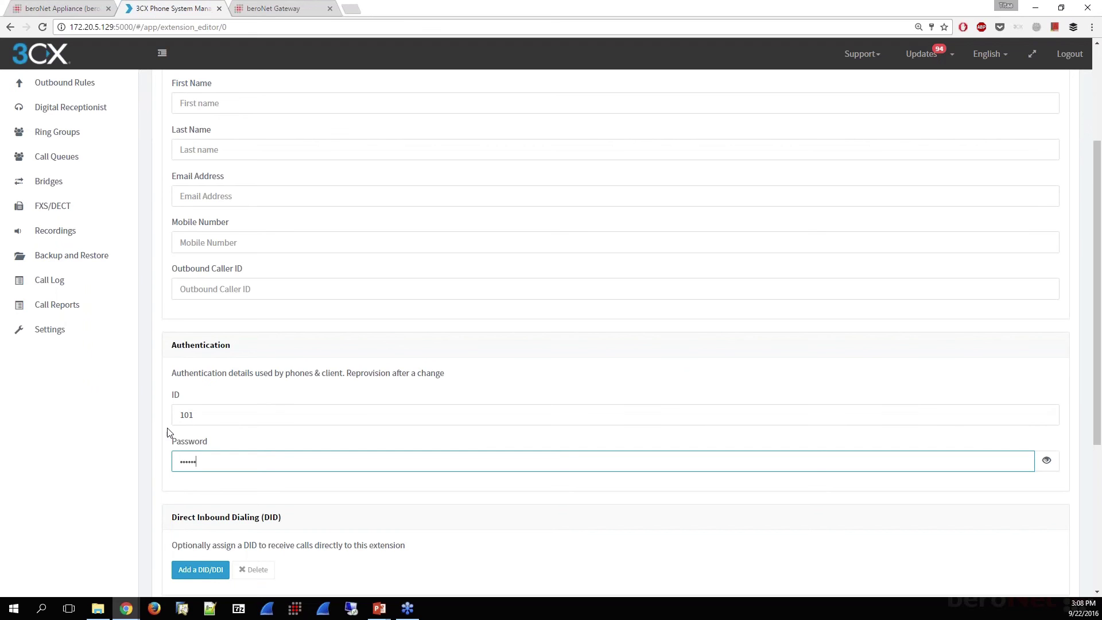
scroll(205, 471, down, 1)
scroll(205, 471, up, 4)
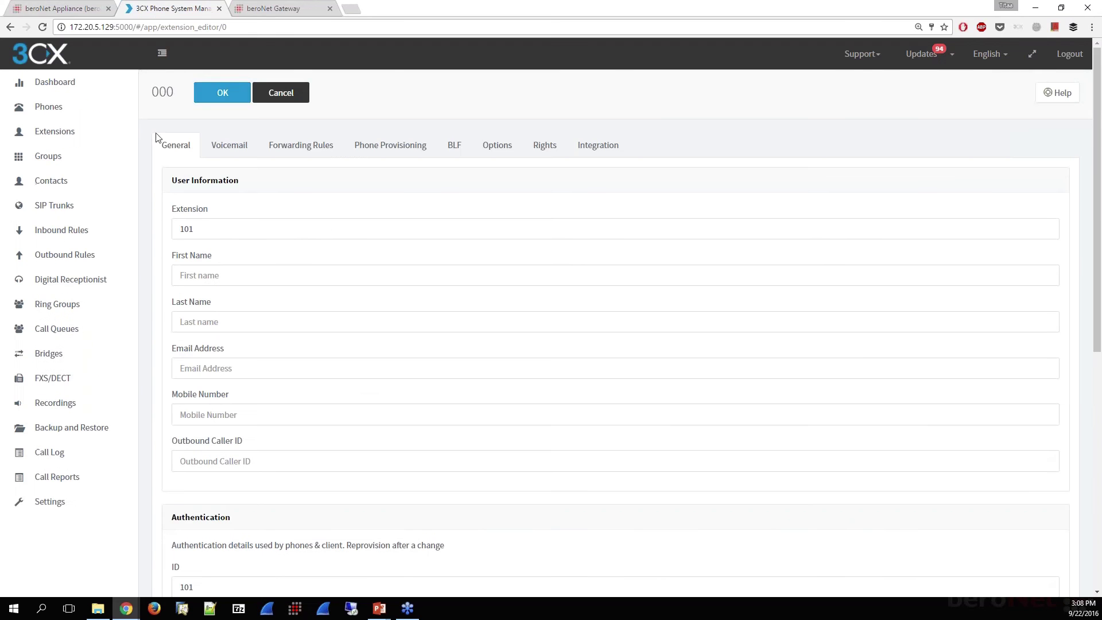
click(222, 93)
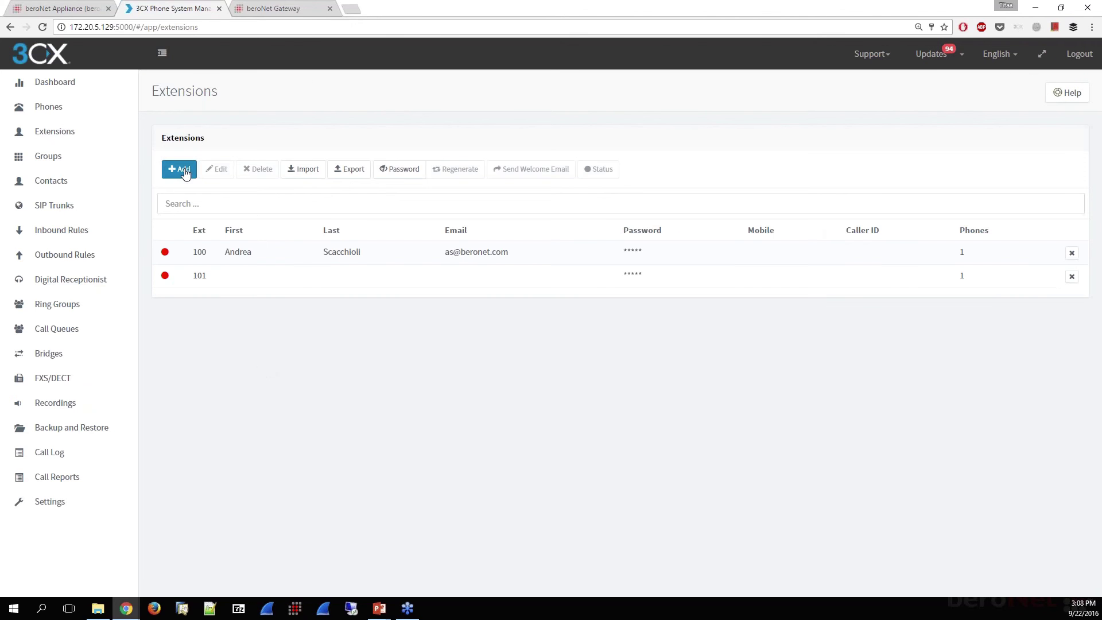
- Add another extension and set its number to 102
click(178, 169)
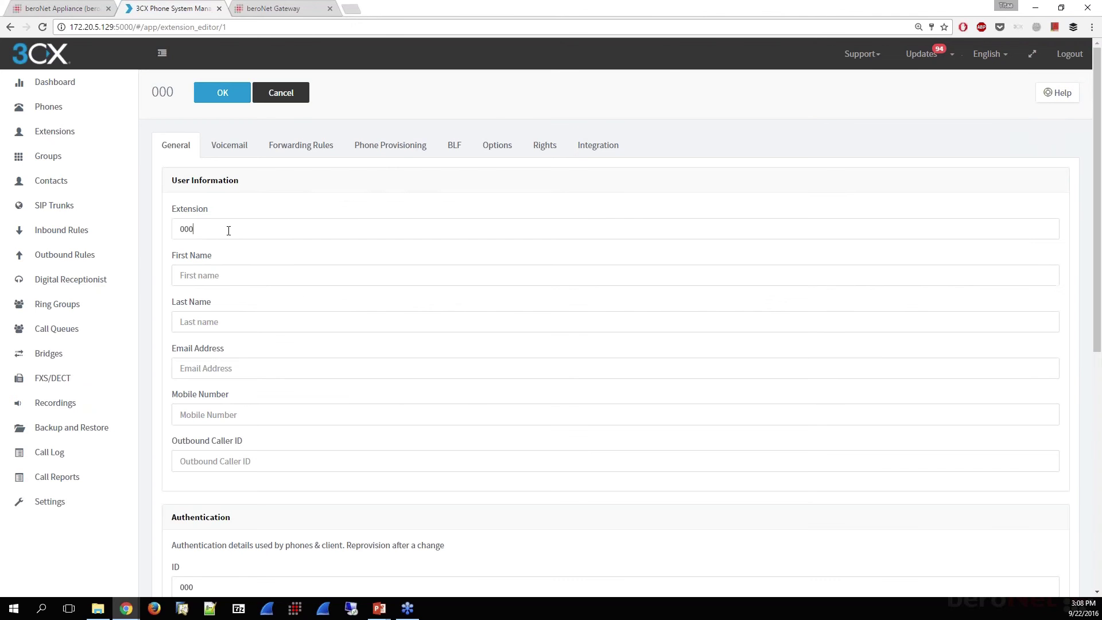
double_click(228, 230)
text(102)
key(ctrl+a)
key(ctrl+c)
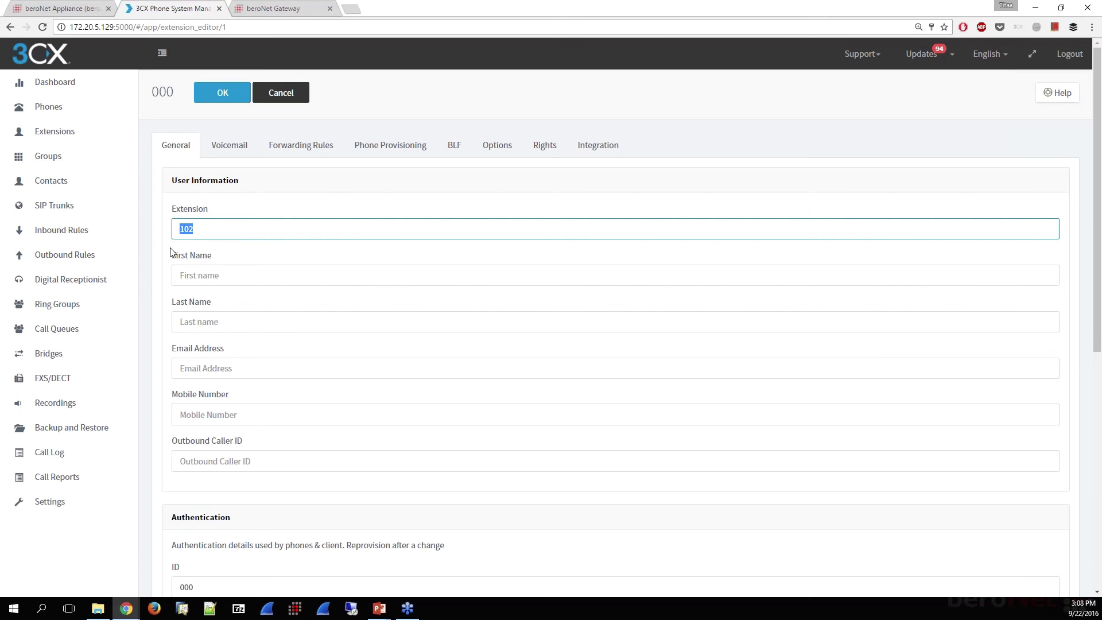
- Paste 102 as authentication ID, set the password, save, and open the SIP Trunks list
scroll(170, 252, down, 1)
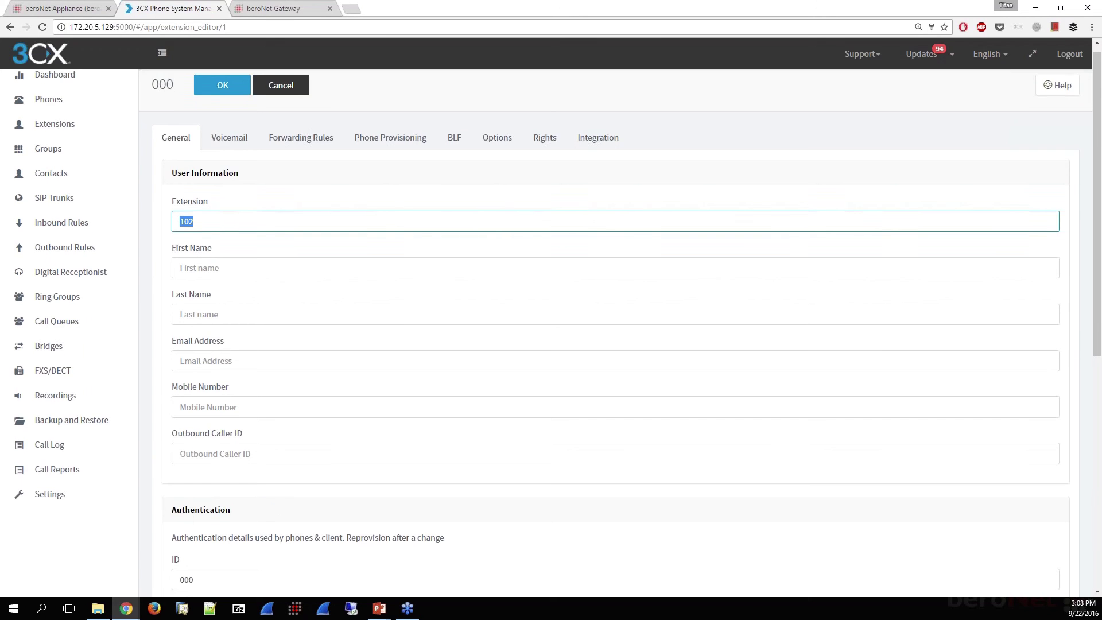
scroll(229, 420, down, 3)
double_click(229, 414)
key(ctrl+v)
drag(229, 469, 167, 467)
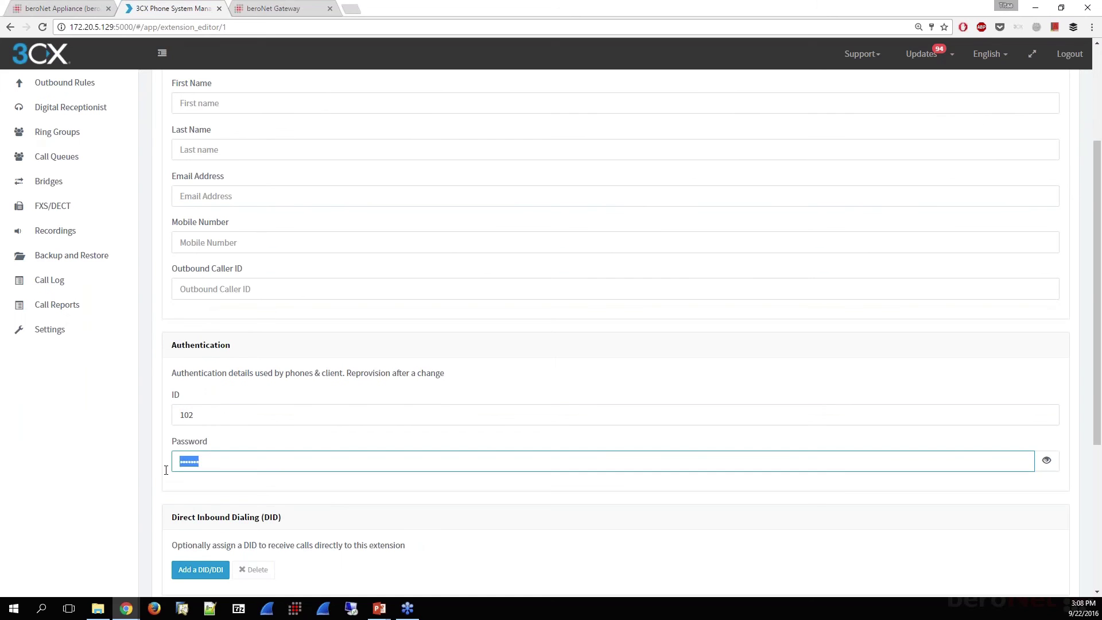
key(ctrl+v)
scroll(212, 452, up, 1)
scroll(212, 452, up, 2)
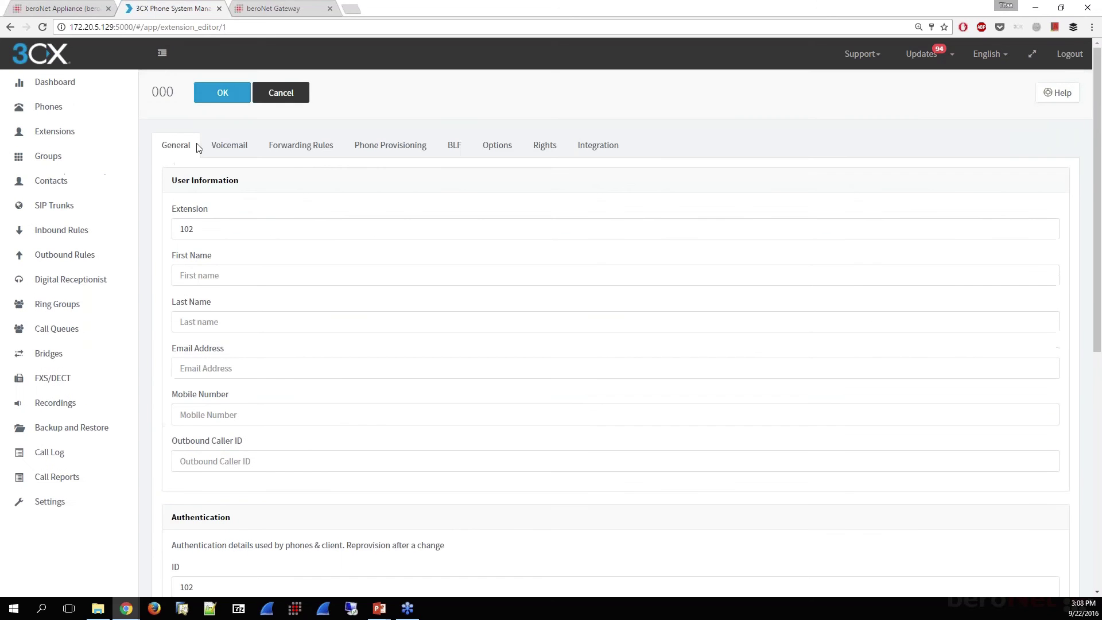
click(220, 95)
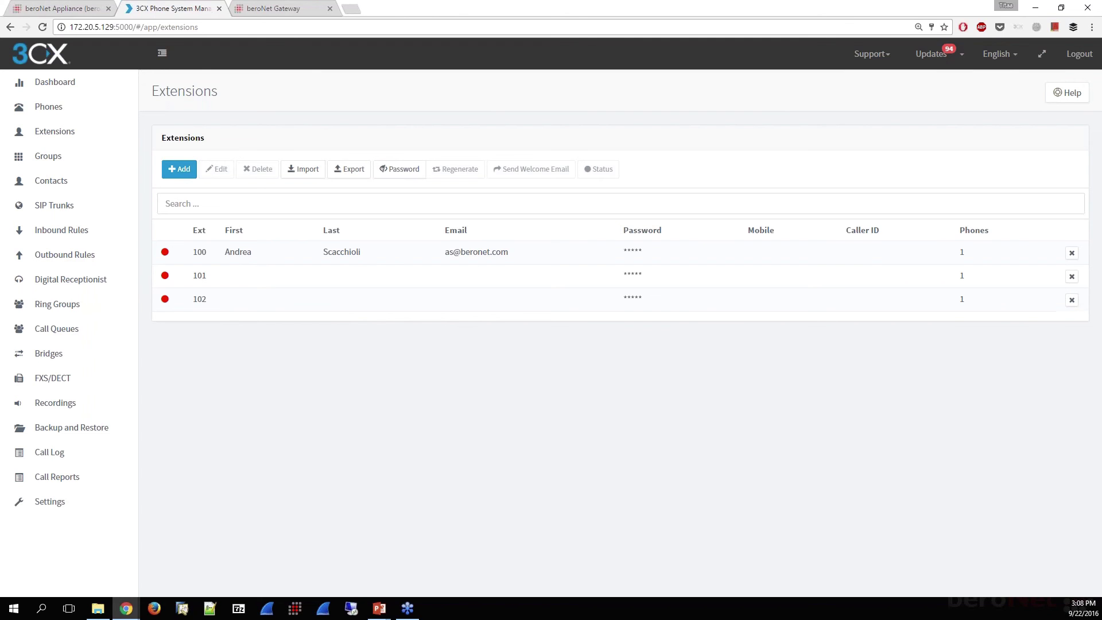
click(46, 205)
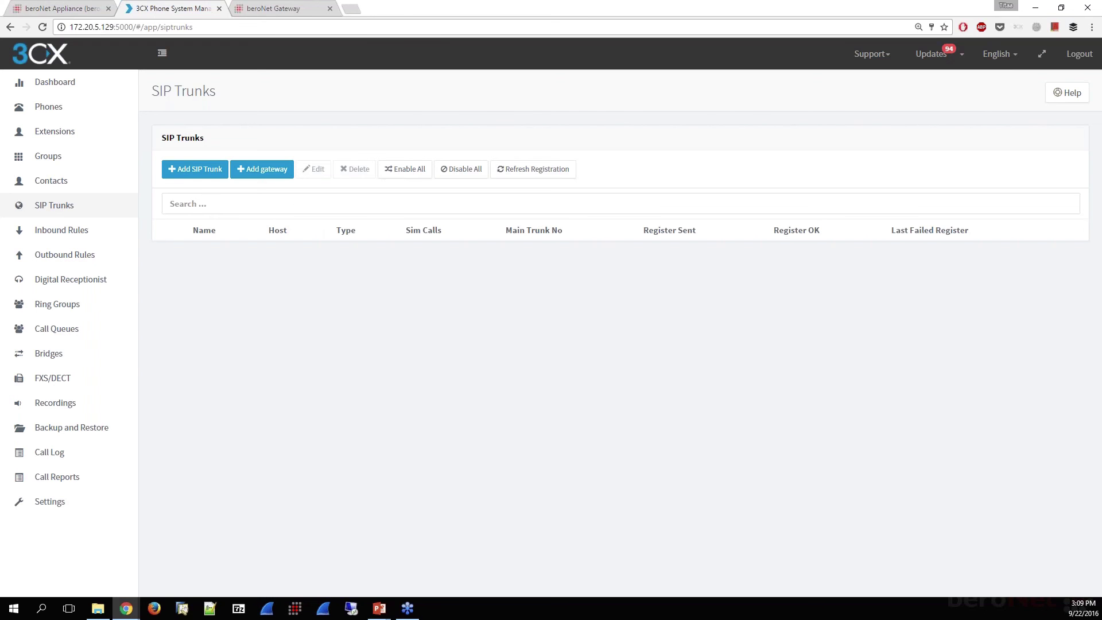
- Start a PSTN gateway with model BeroNet bero*fix BRI (400/1600/6400), checking the gateway's ports
click(271, 171)
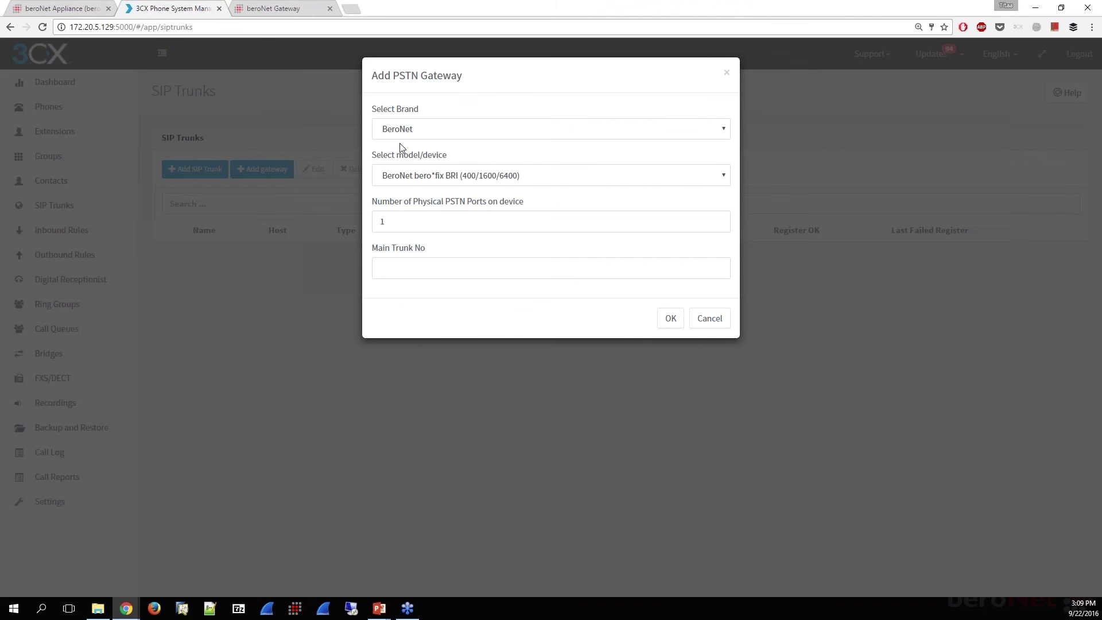
click(452, 181)
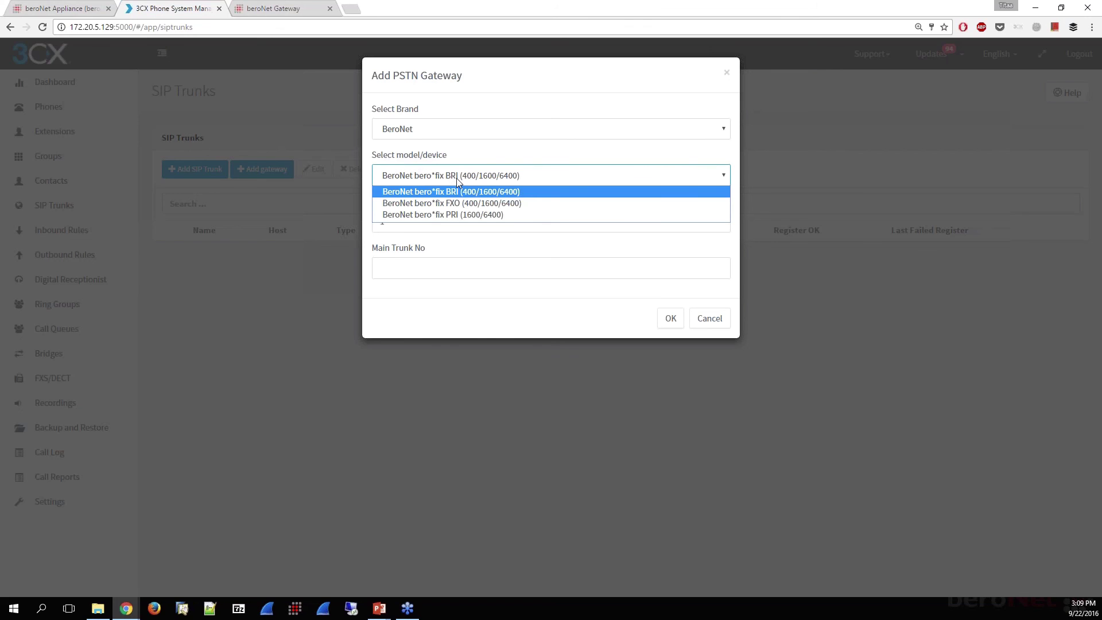
click(470, 193)
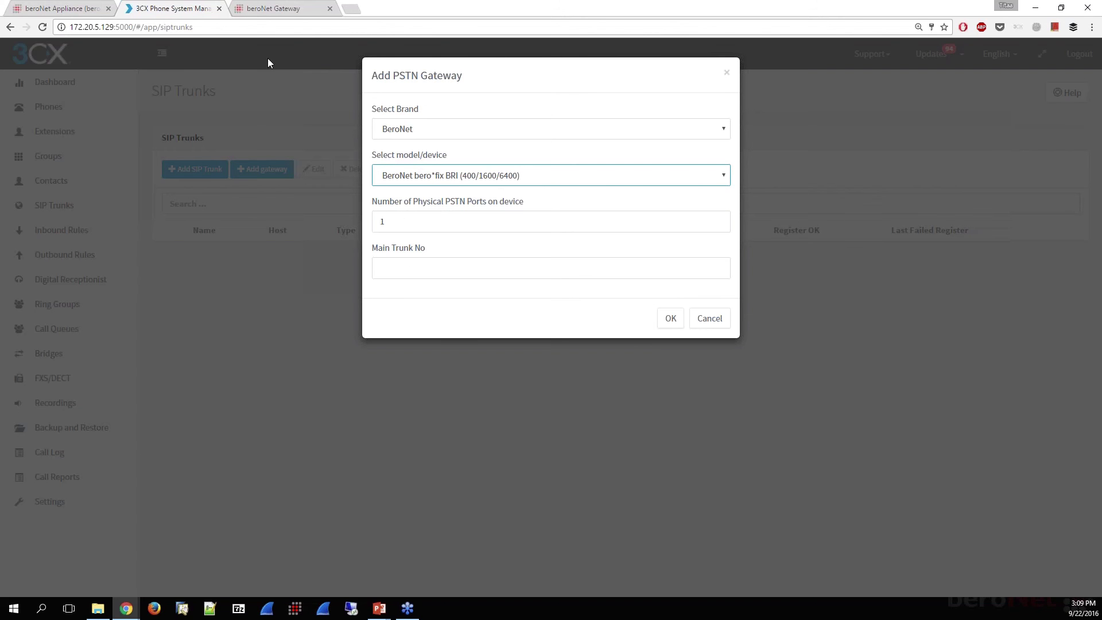
click(267, 8)
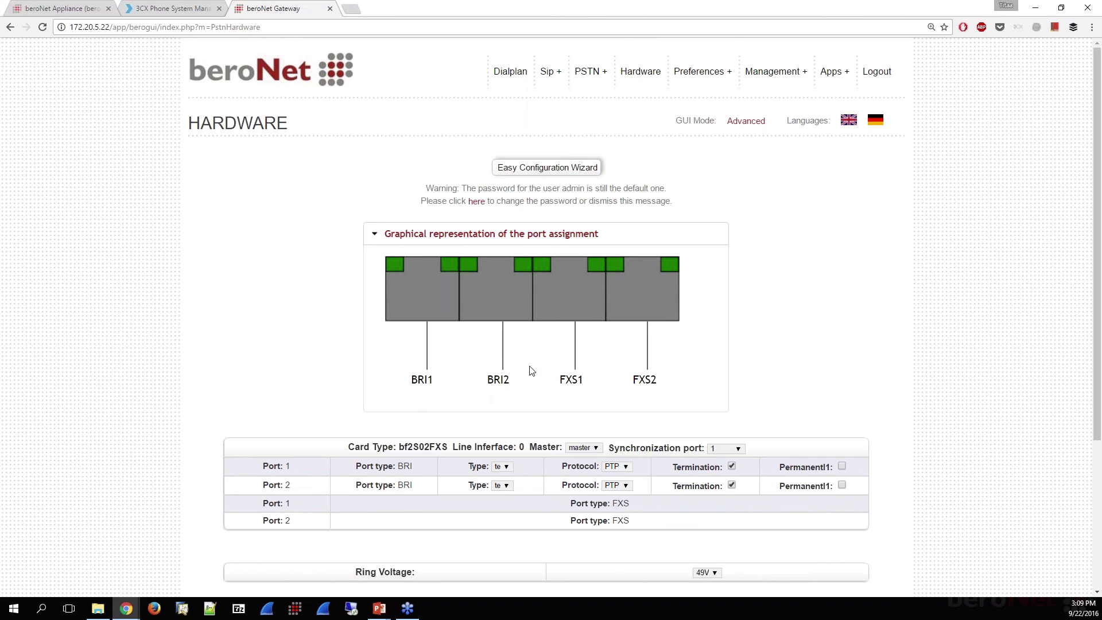
click(141, 8)
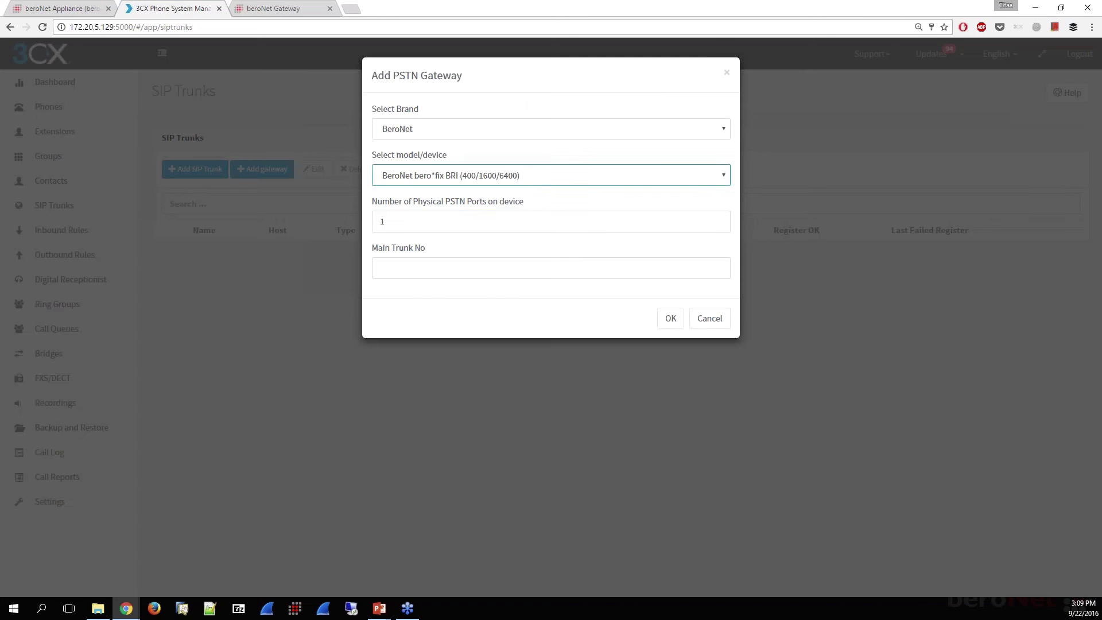
- Set 2 physical PSTN ports, enter the main trunk number, and confirm the gateway
click(413, 221)
key(BackSpace)
text(2)
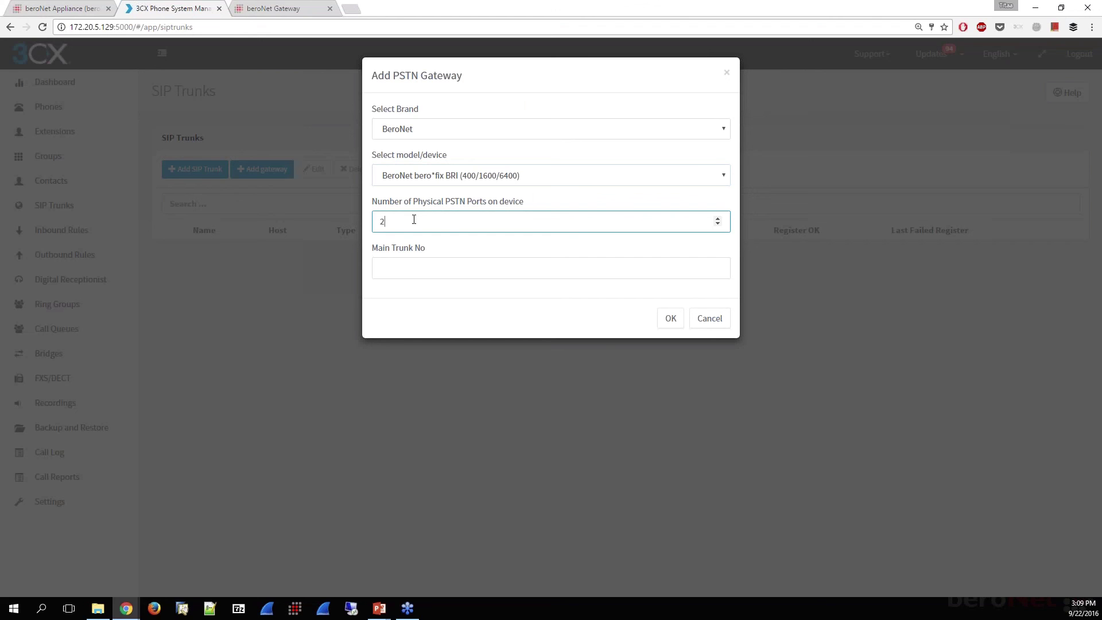
click(414, 268)
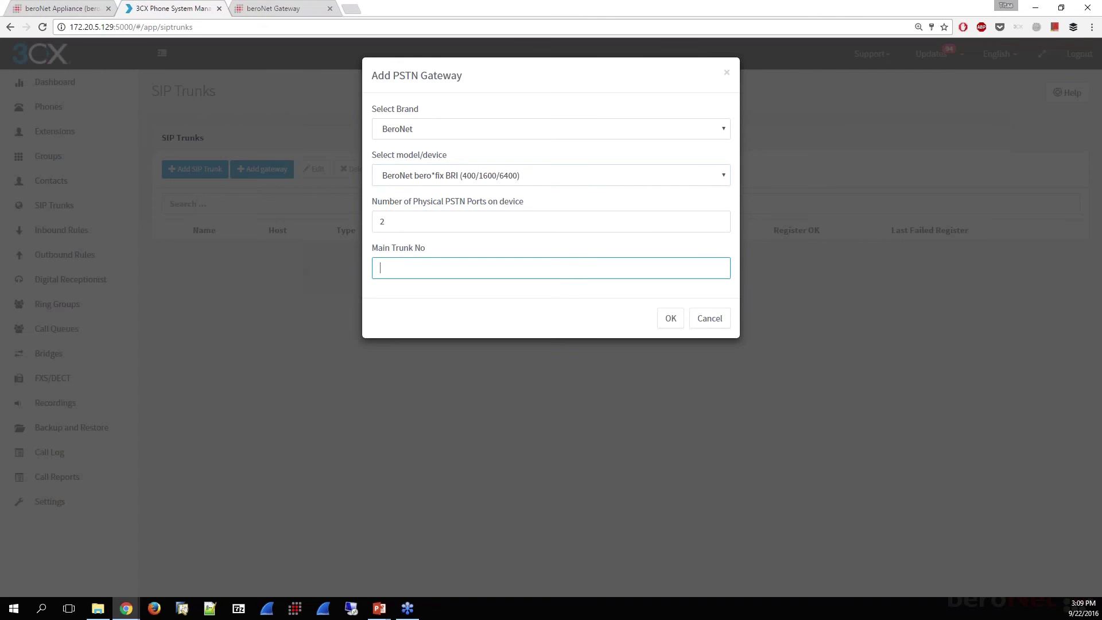
click(671, 318)
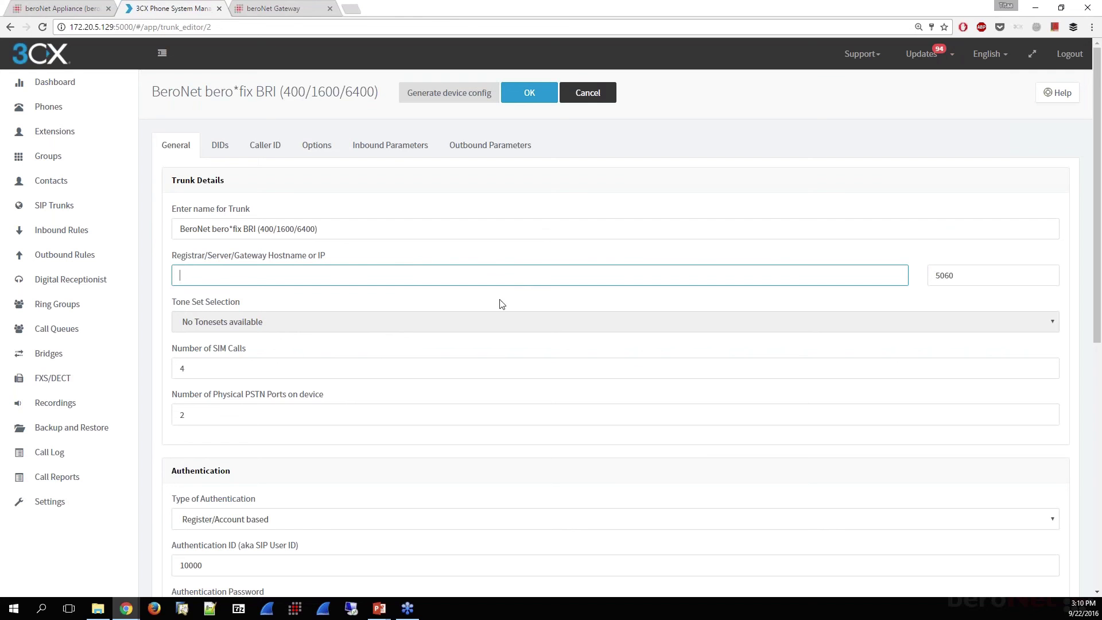
- Enter 172.20.5.22 as the trunk's registrar/gateway hostname after checking the beroNet tab
click(273, 8)
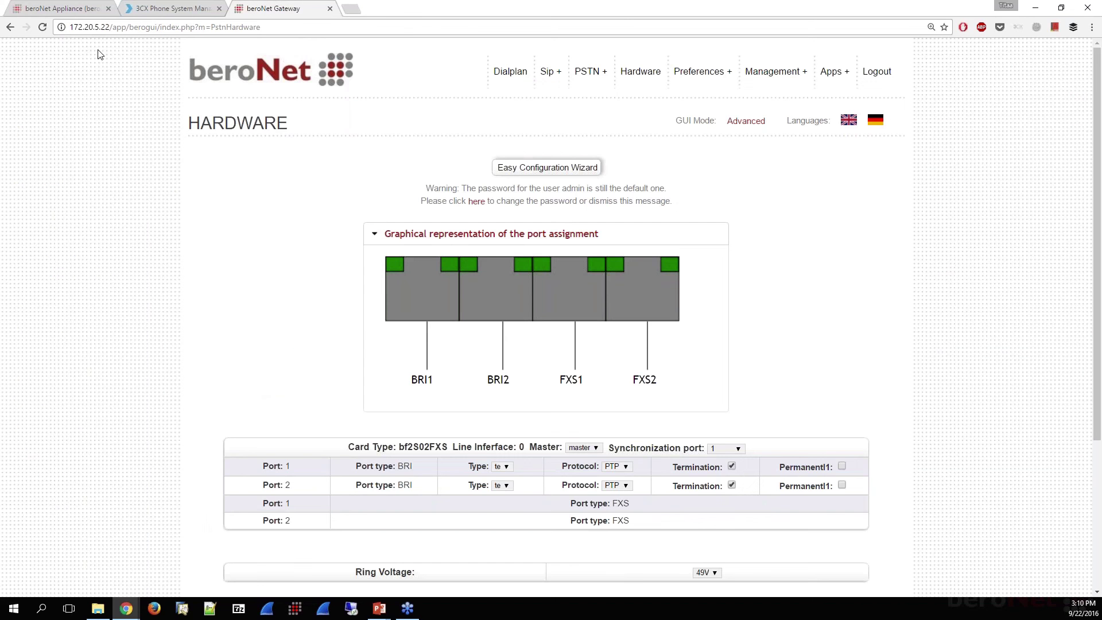
click(152, 8)
text(172)
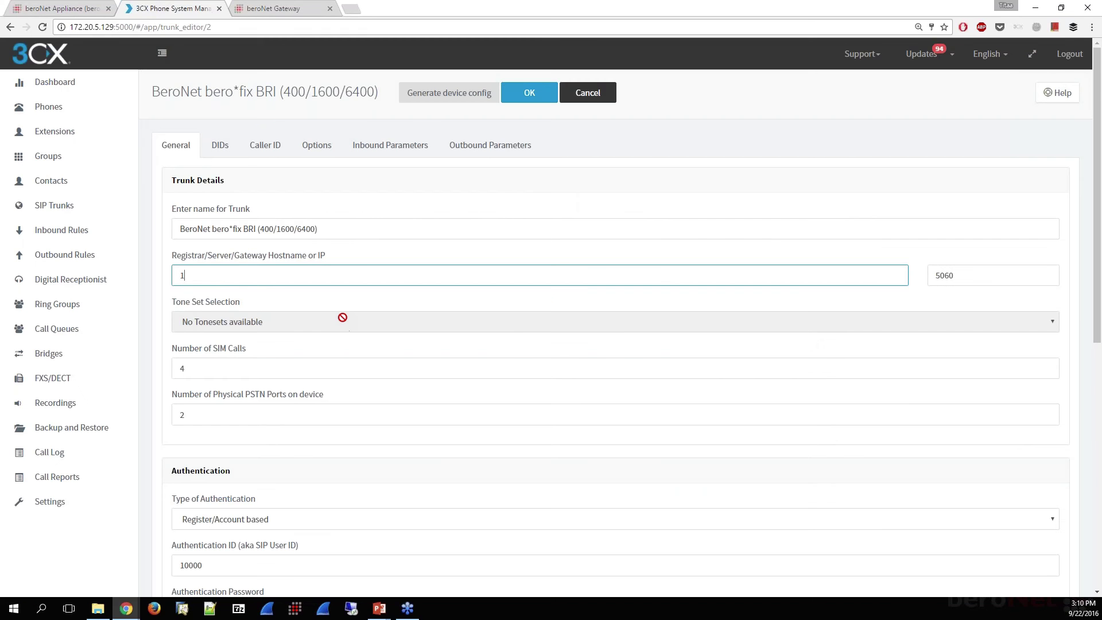
text(0.5.22)
- Review the authentication ID 10000 and its password, then save the trunk
scroll(226, 292, down, 2)
scroll(226, 425, down, 1)
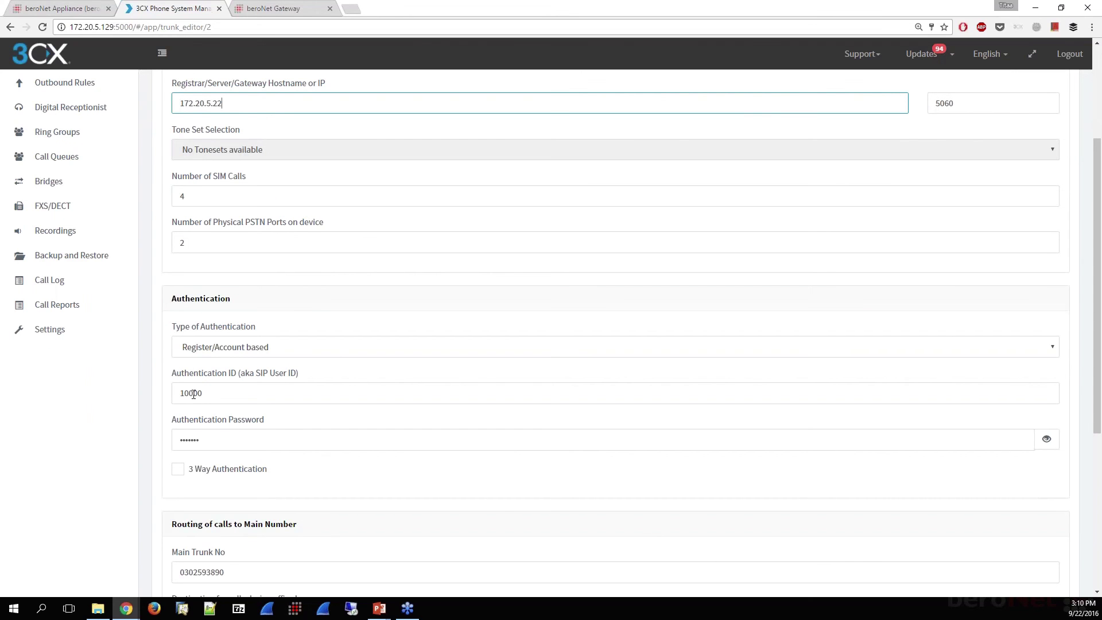
double_click(184, 392)
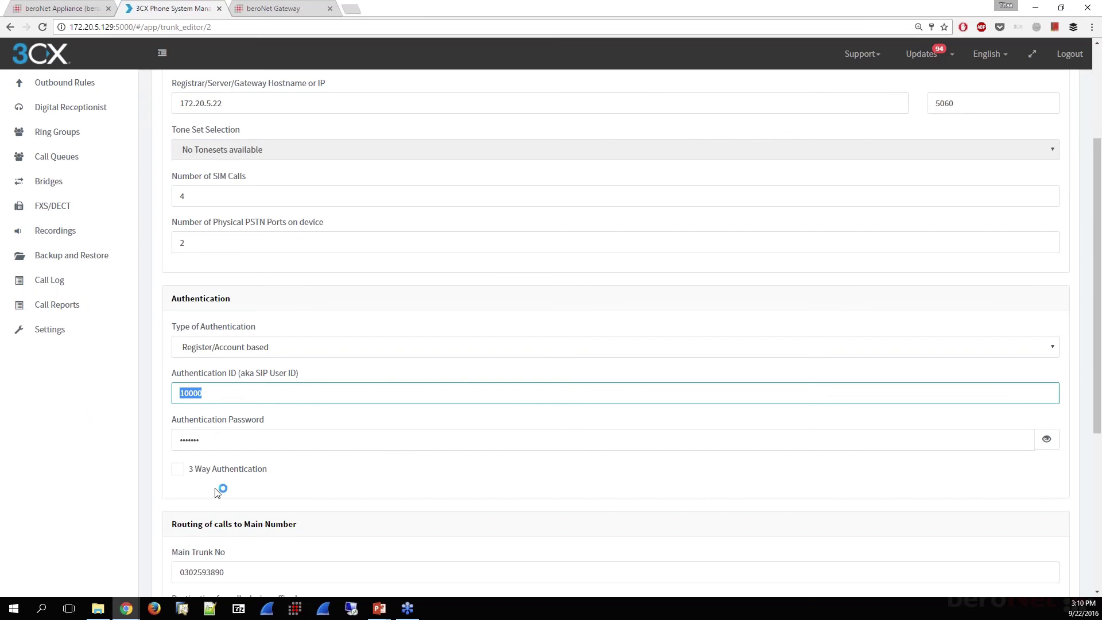
click(232, 439)
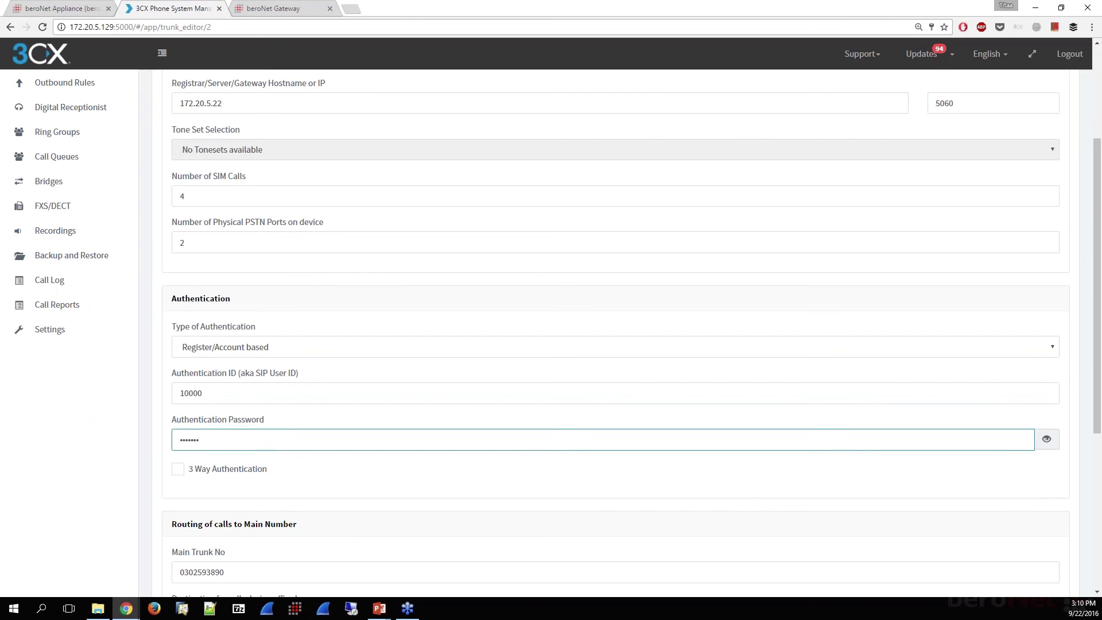
click(1047, 439)
double_click(196, 440)
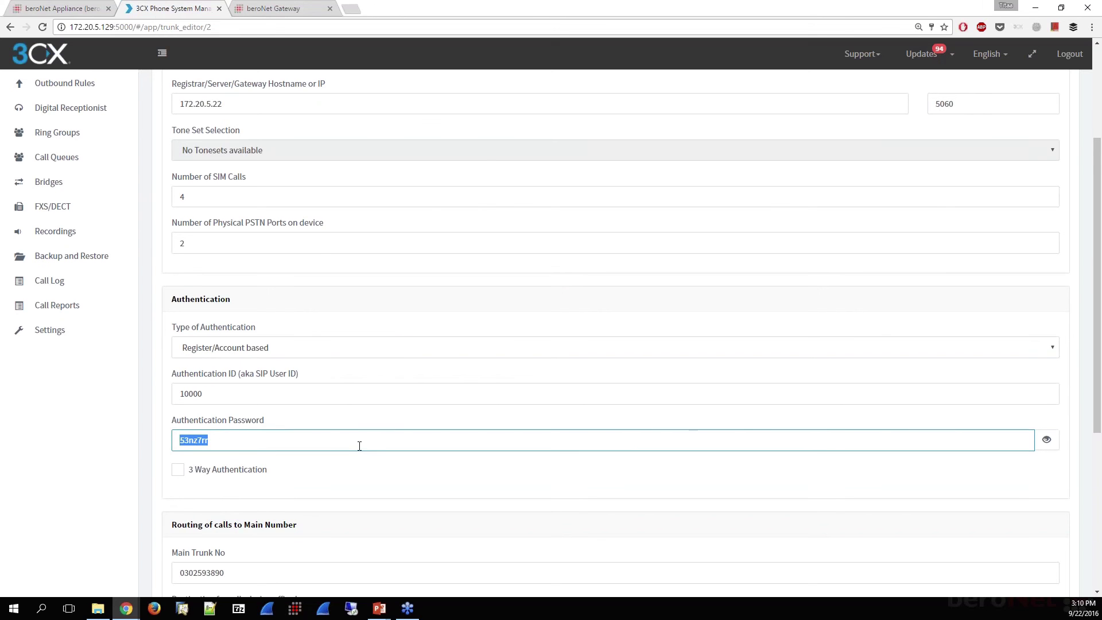
scroll(359, 446, up, 3)
click(538, 93)
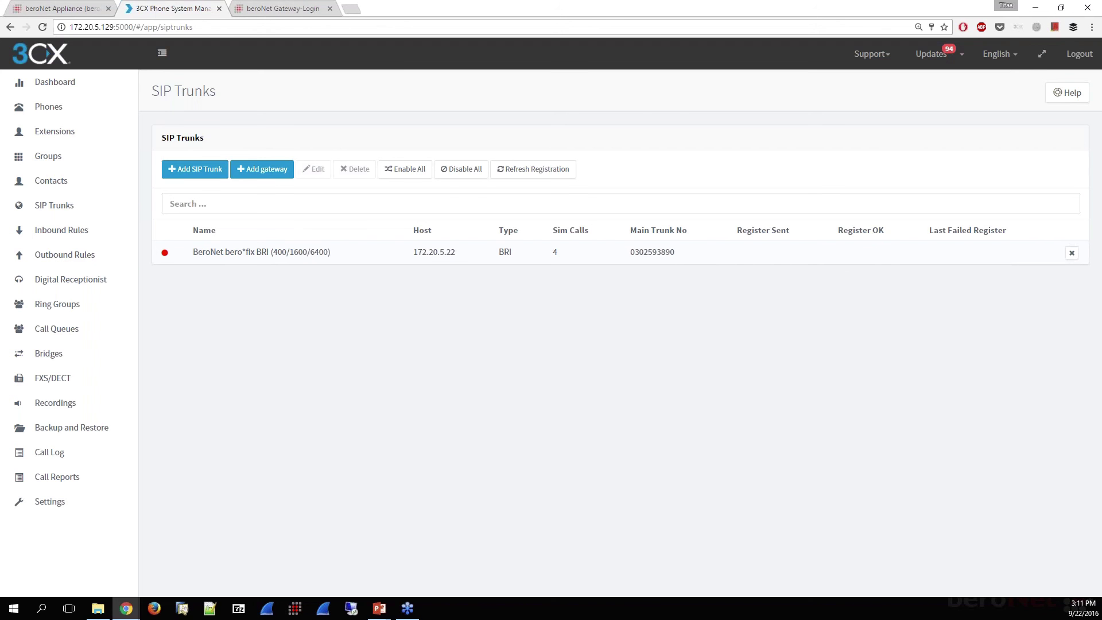
- Log back into the beroNet gateway with the admin credentials
click(303, 11)
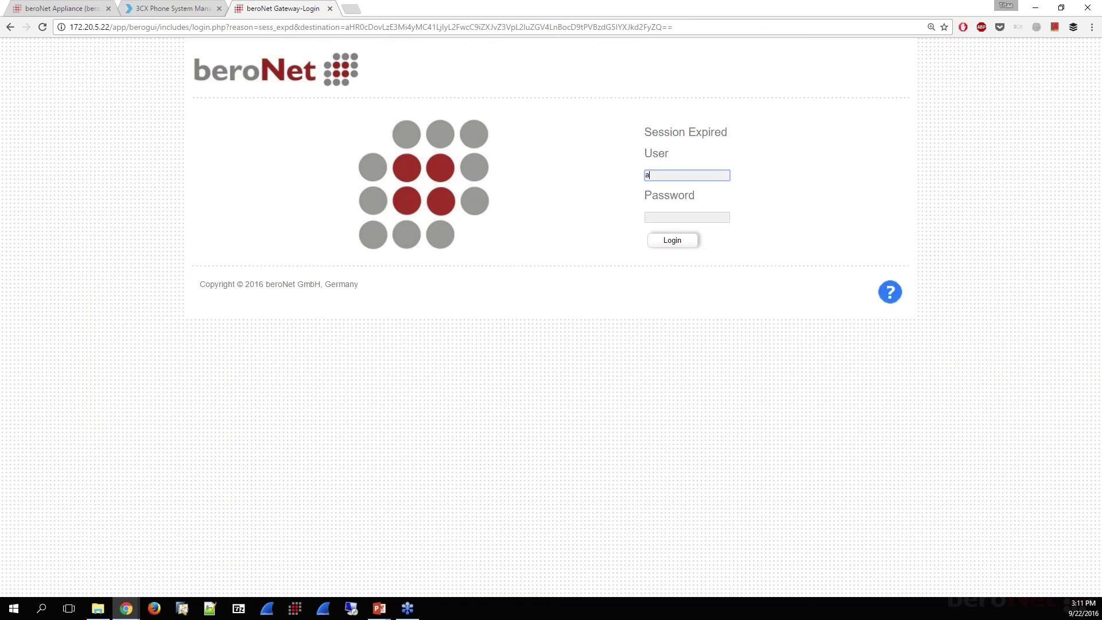
key(Tab)
key(Return)
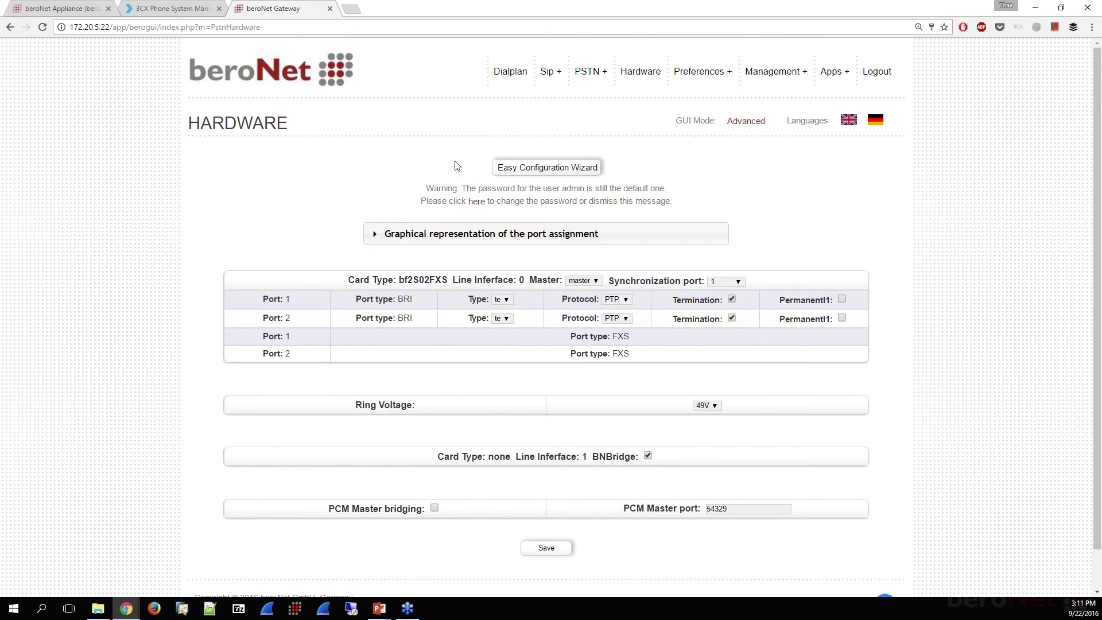
- Add an ISDN BRI group named ISDN covering ports 1 and 2
mouse_move(588, 71)
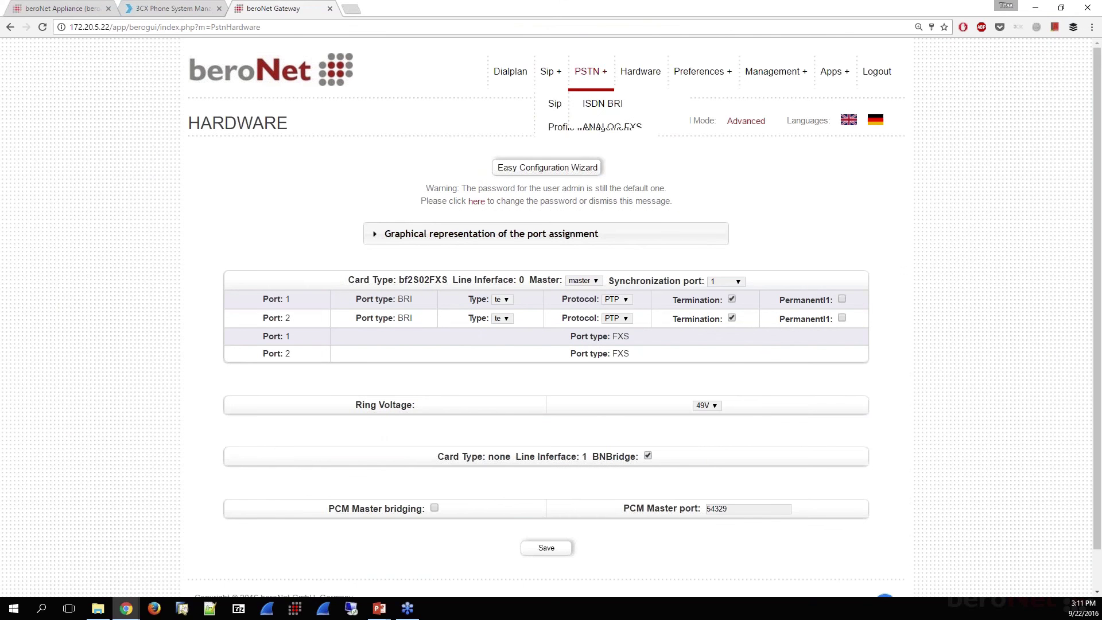
click(592, 99)
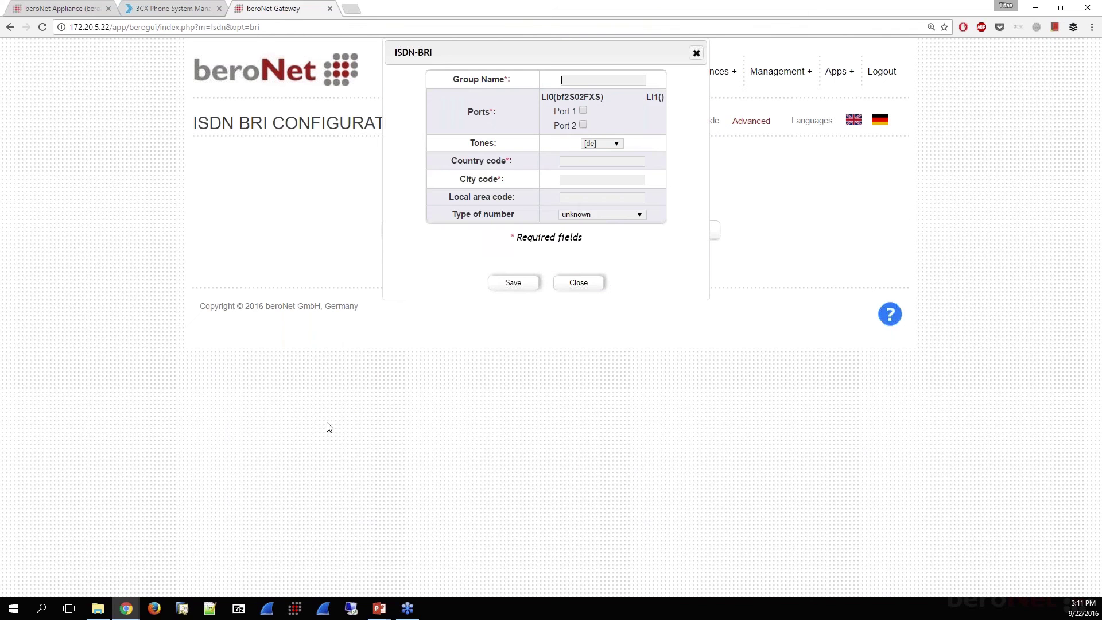
mouse_move(451, 183)
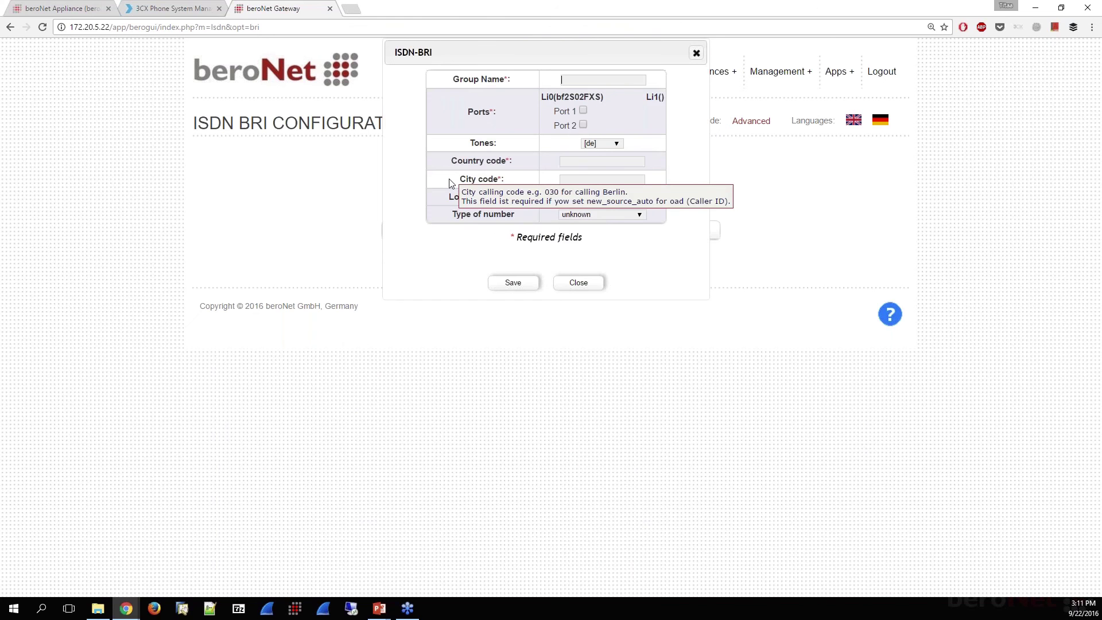
text(ISDN)
click(583, 110)
click(583, 125)
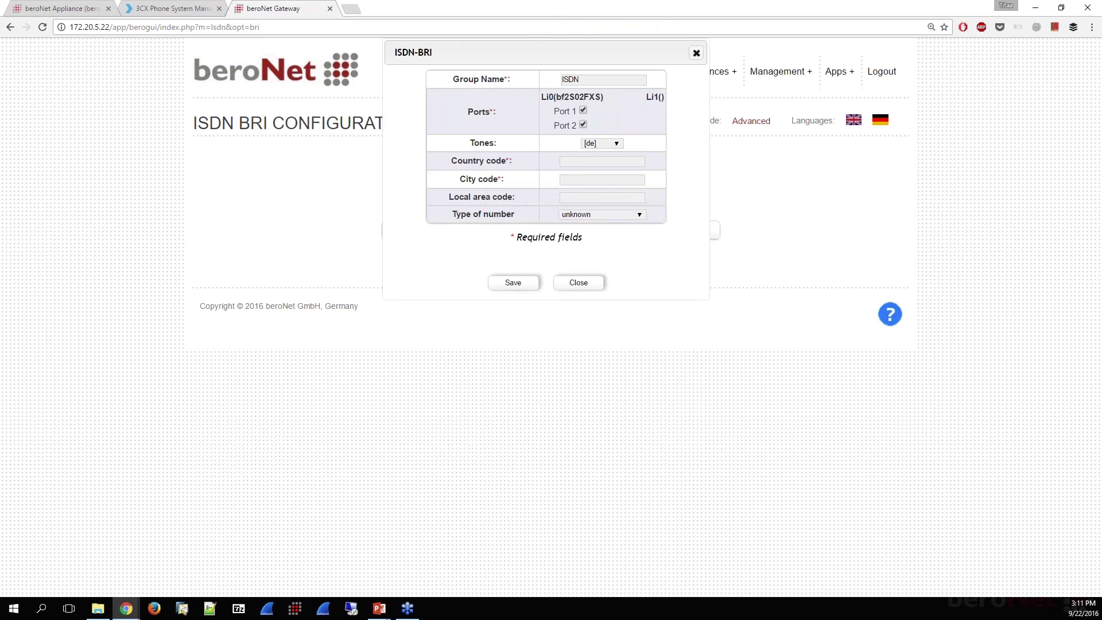
- Keep tones de, set country code 0049 and city code 030, and save the group
click(619, 143)
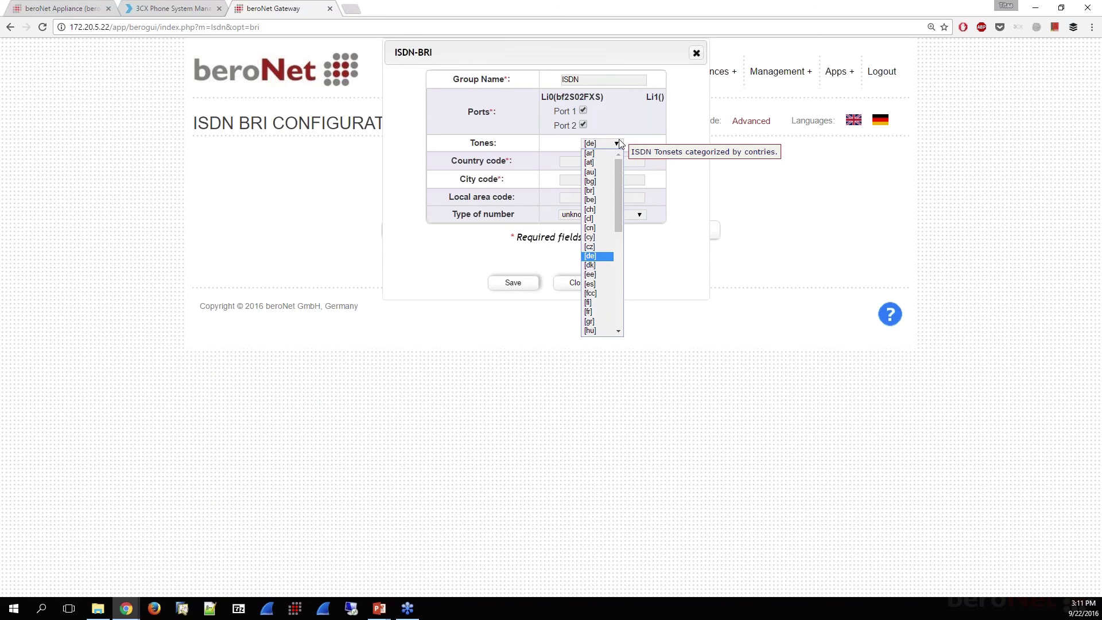
click(618, 144)
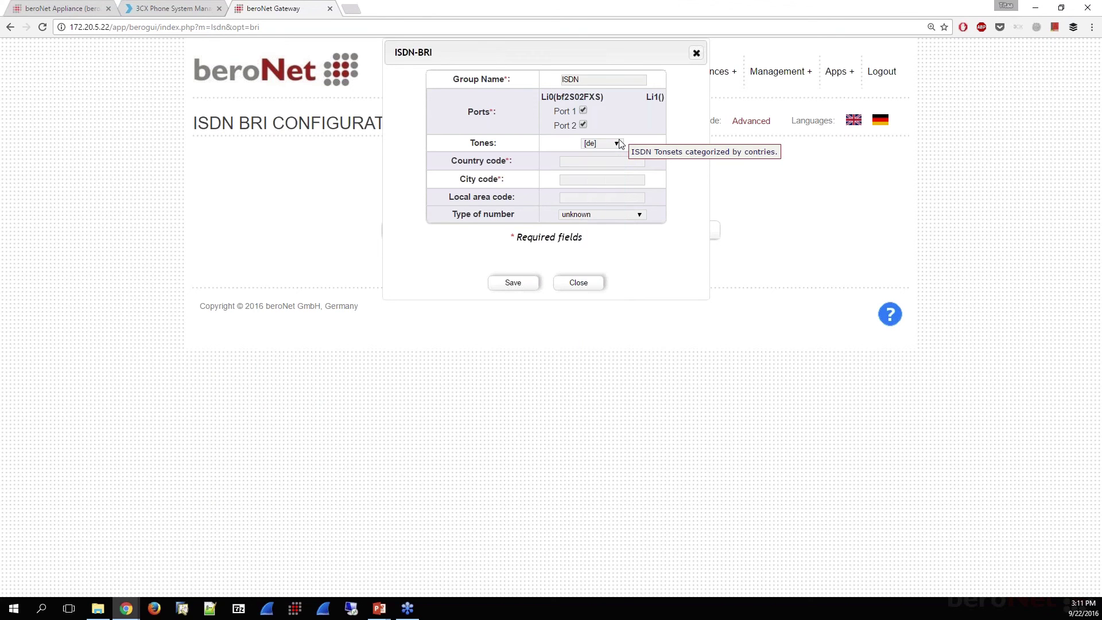
click(580, 162)
text(0049)
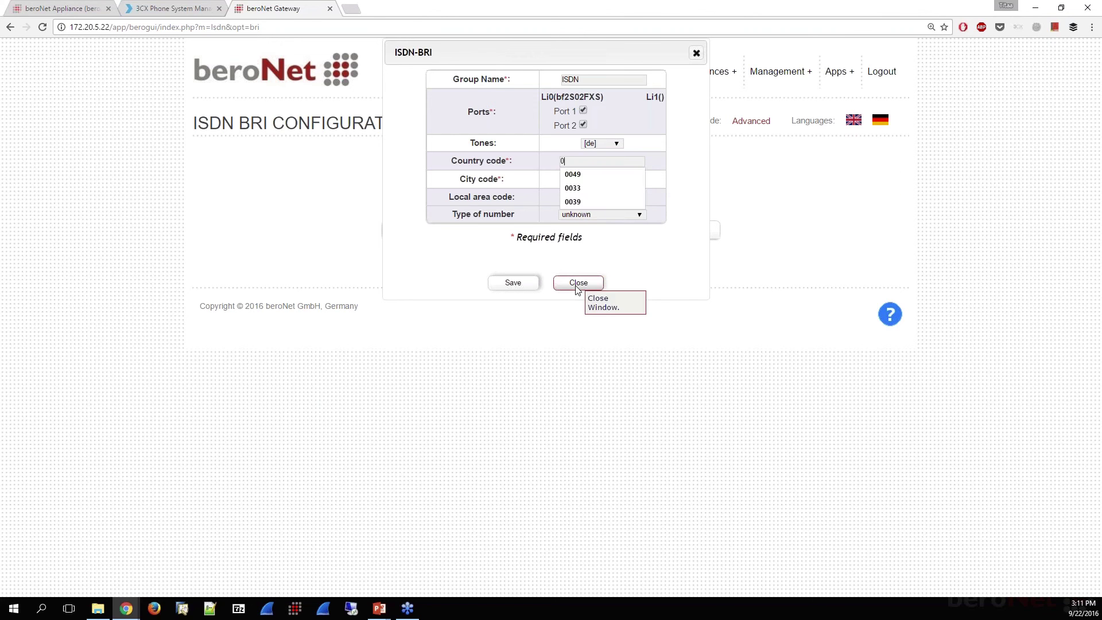
key(Tab)
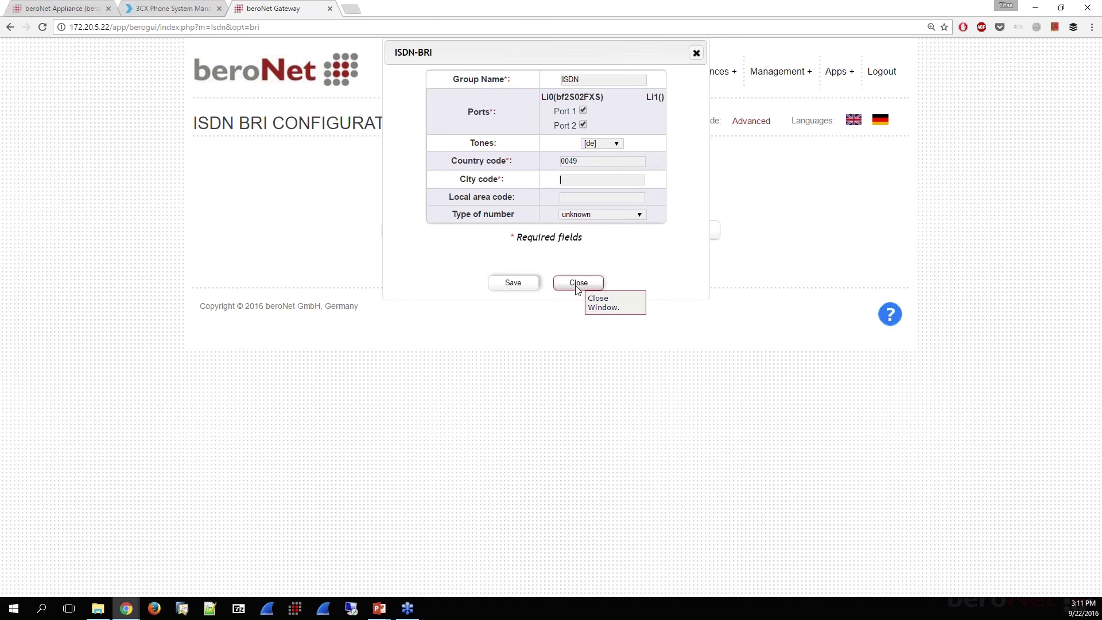
text(0)
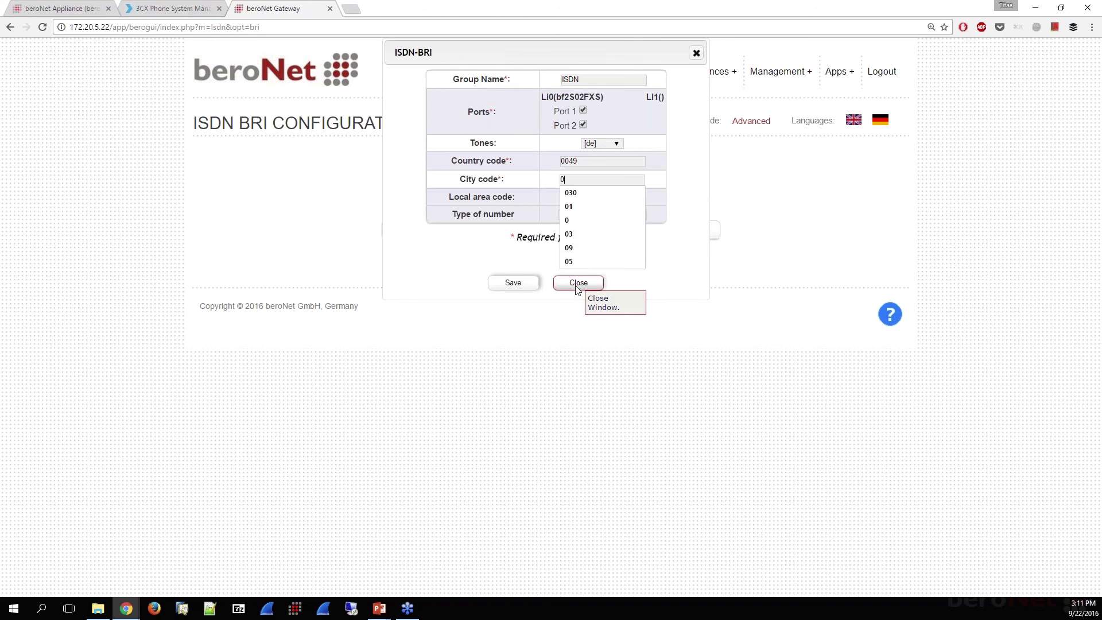
text(30)
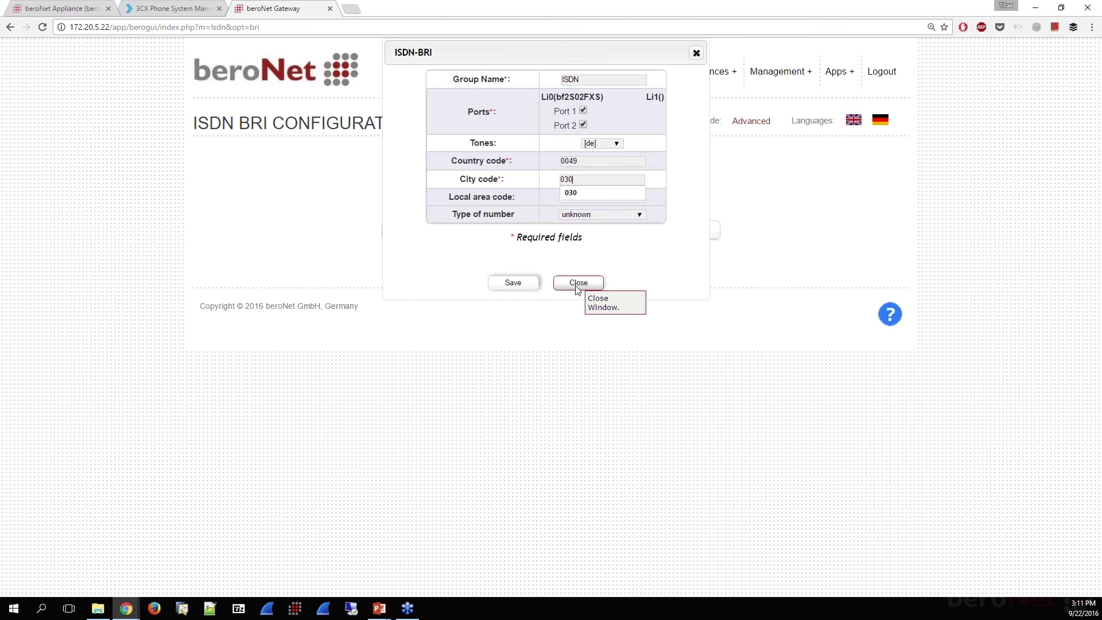
key(Tab)
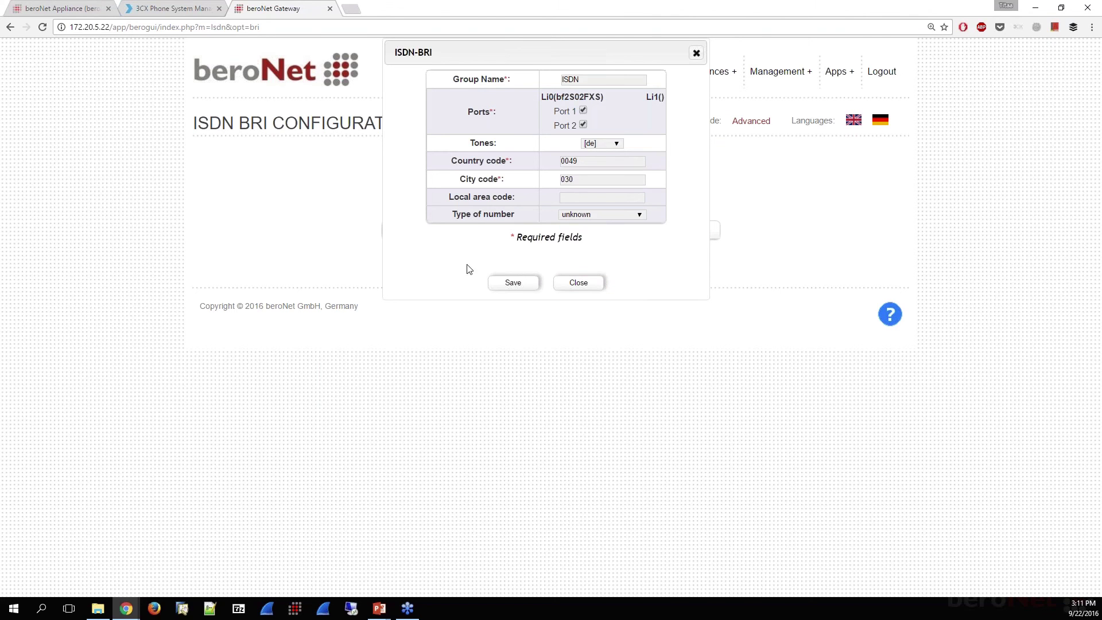
click(505, 284)
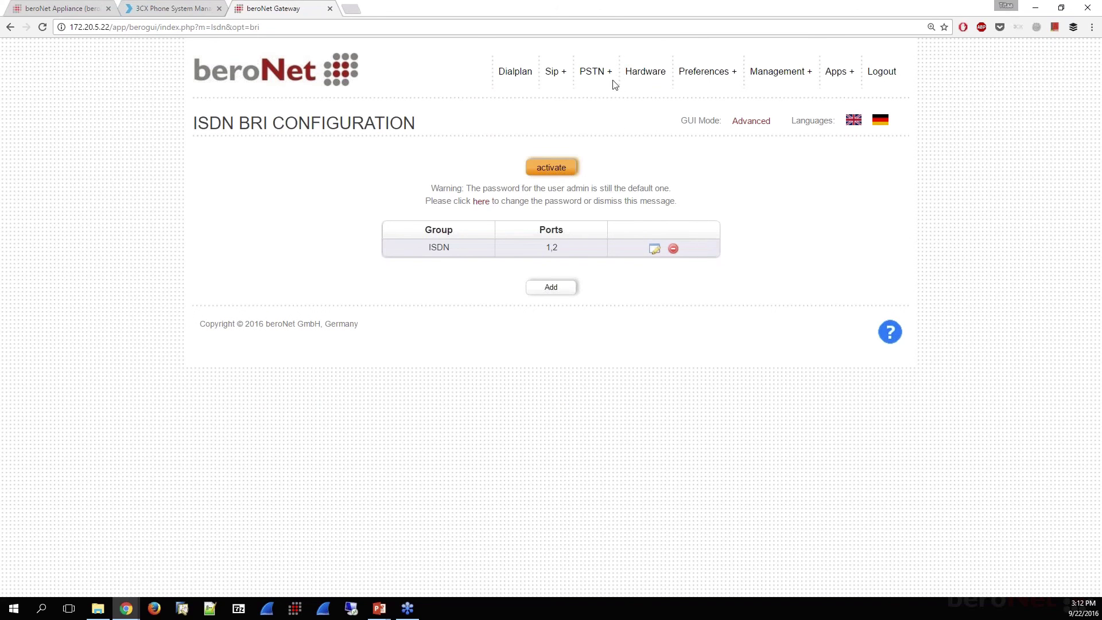
- On the Analog FXS page, add group 101 on port 1 with CLIP 101 and save
mouse_move(613, 82)
click(610, 128)
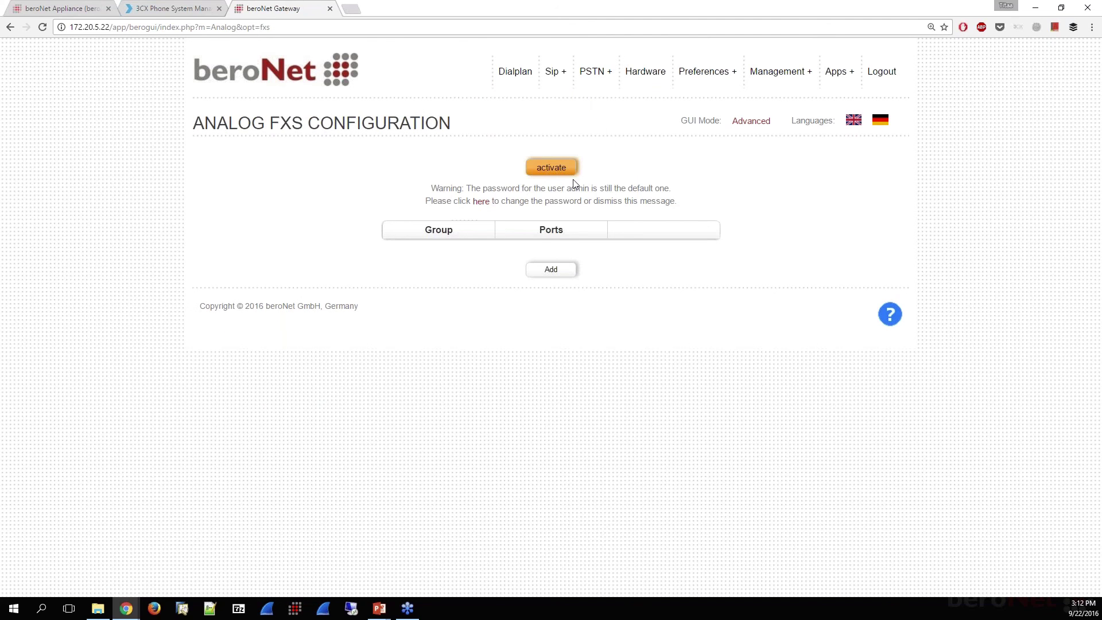
click(548, 271)
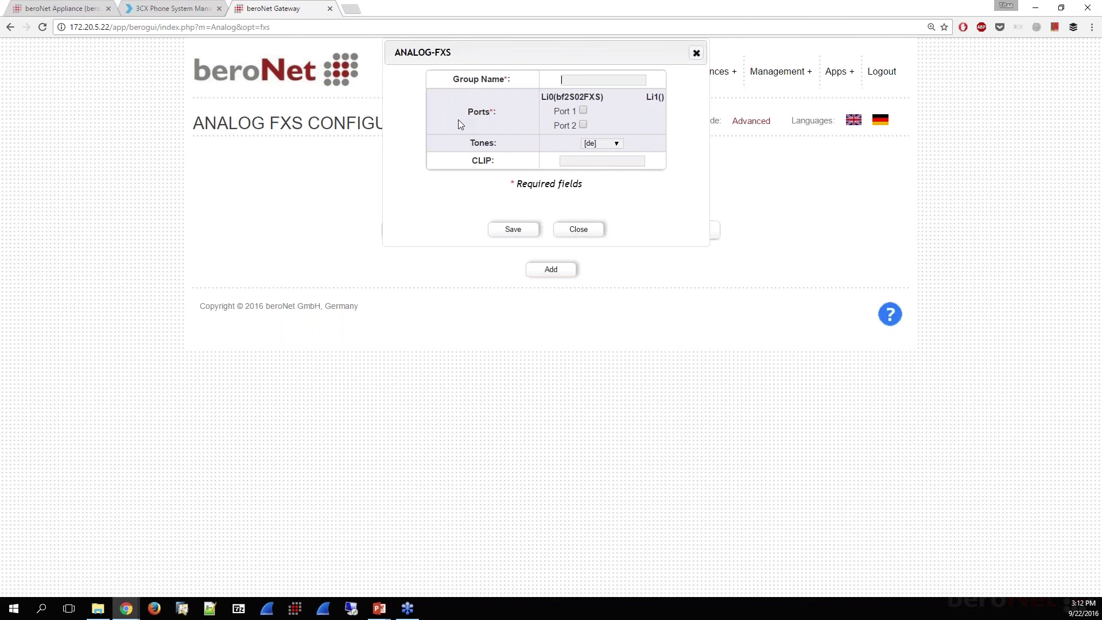
text(101)
click(584, 111)
click(575, 163)
text(101)
click(508, 228)
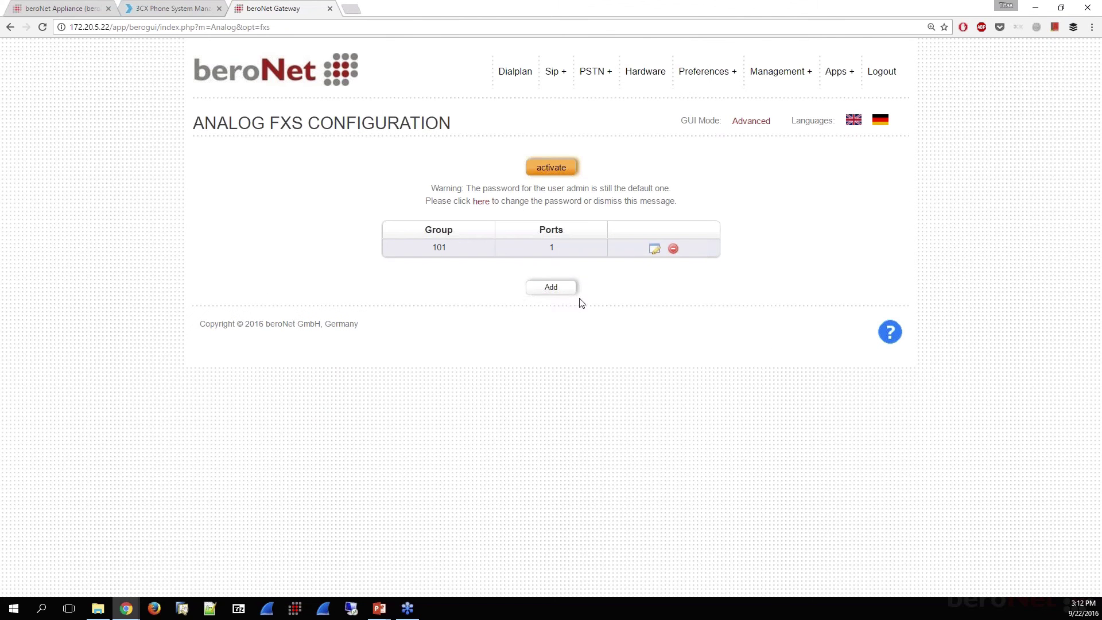
- Add FXS group 102 on port 2 with CLIP 102 and save it
click(560, 287)
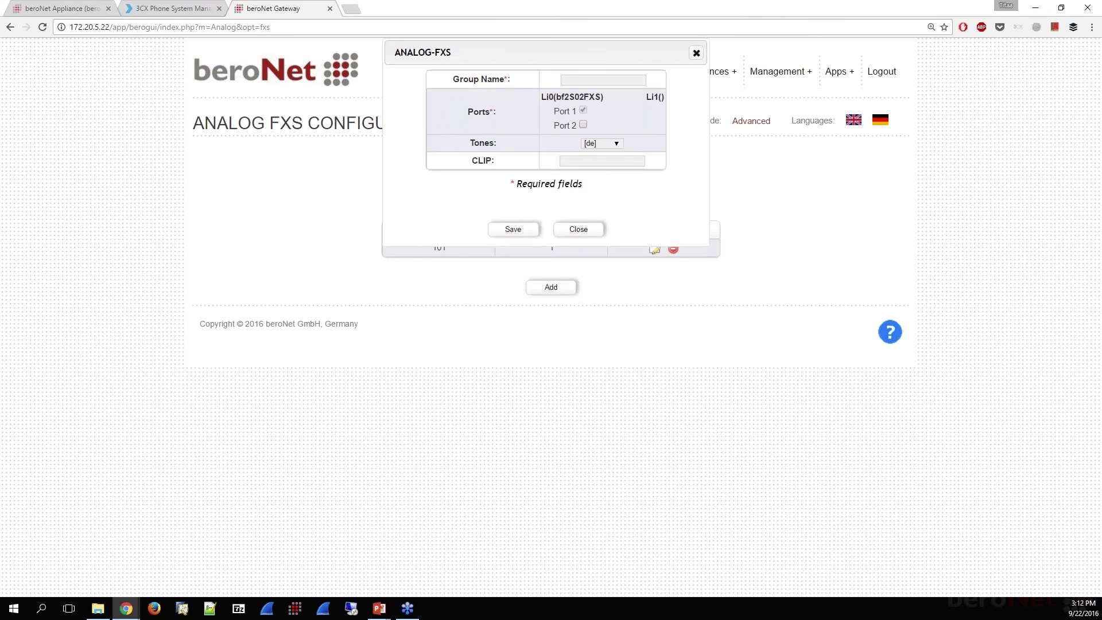
text(102)
click(583, 124)
click(602, 162)
text(102)
click(513, 229)
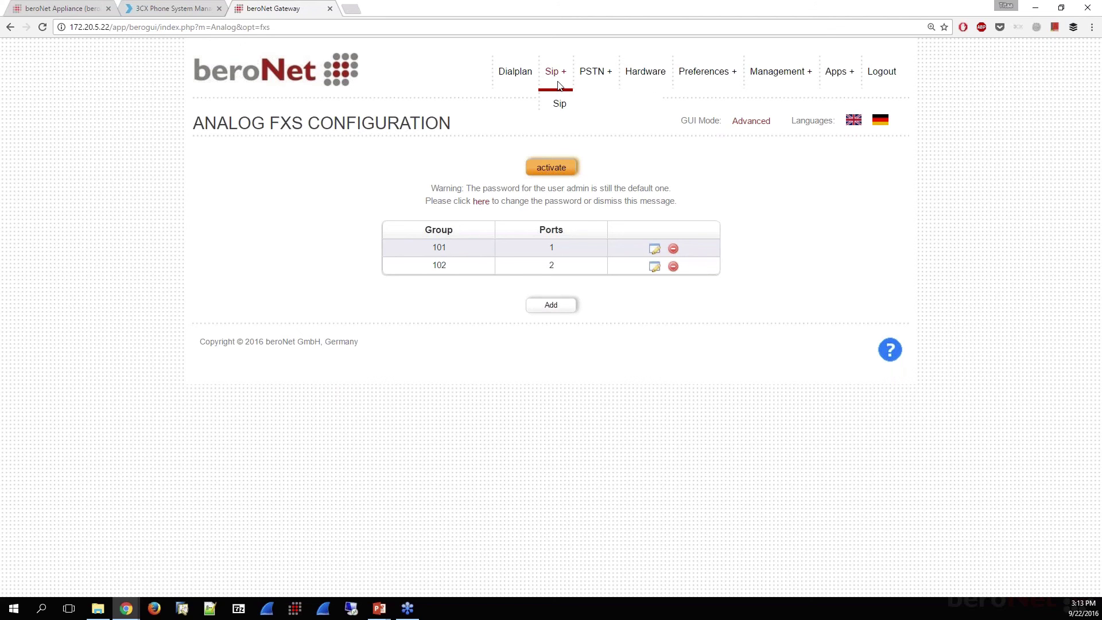
- Start a new SIP connection using the VoIP PBX / 3CX SIP profile
click(562, 103)
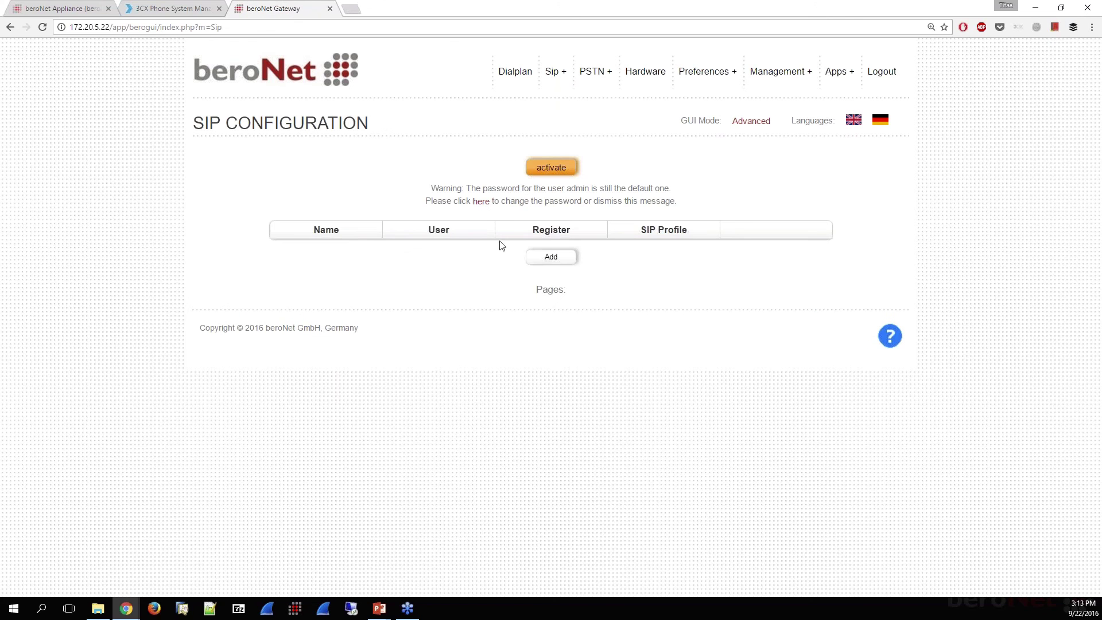
click(531, 256)
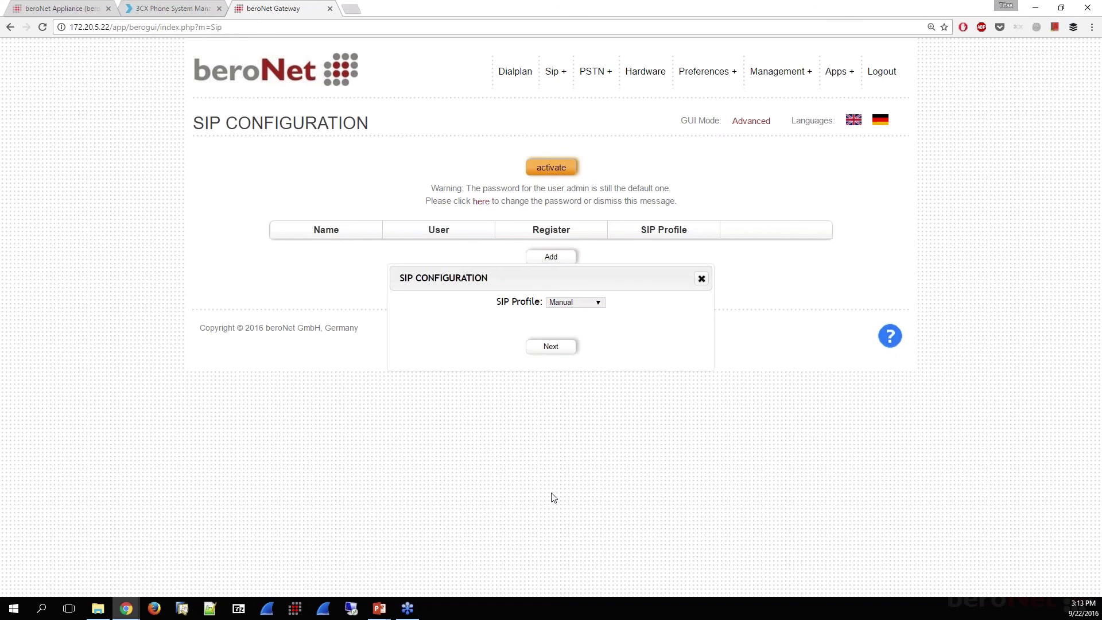
click(583, 303)
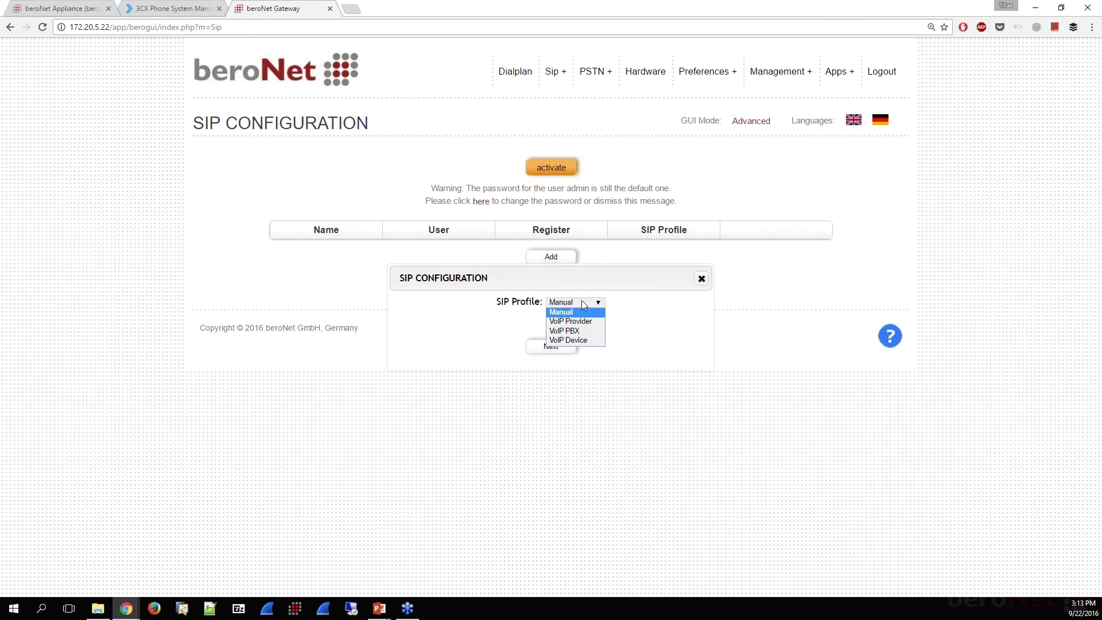
click(581, 331)
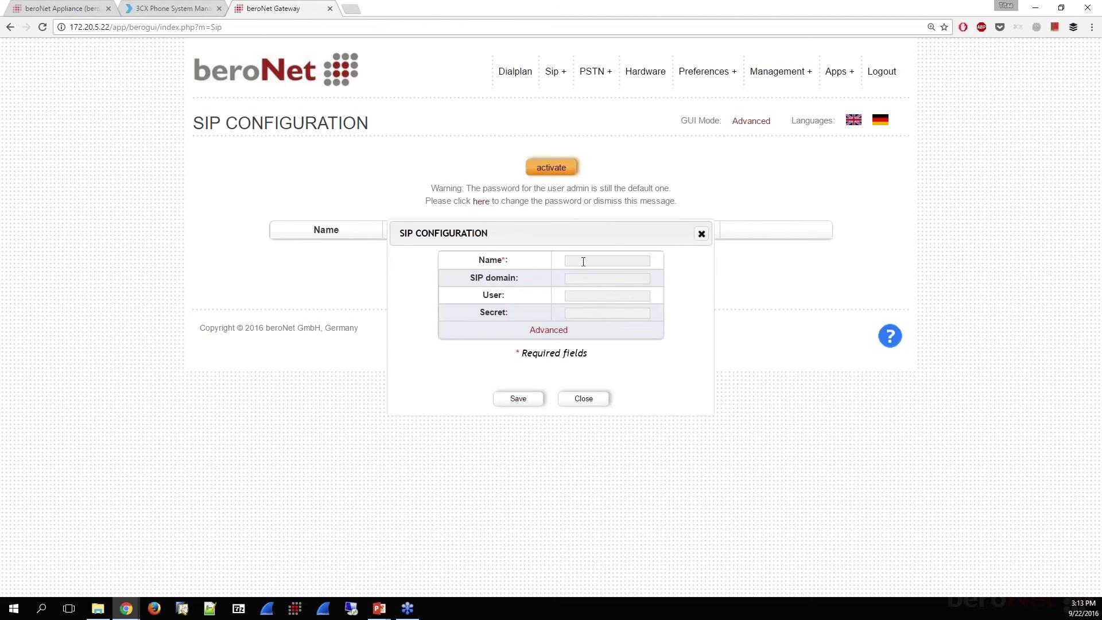
- Name the connection 3CX, checking the trunk details in the 3CX console
text(3CX)
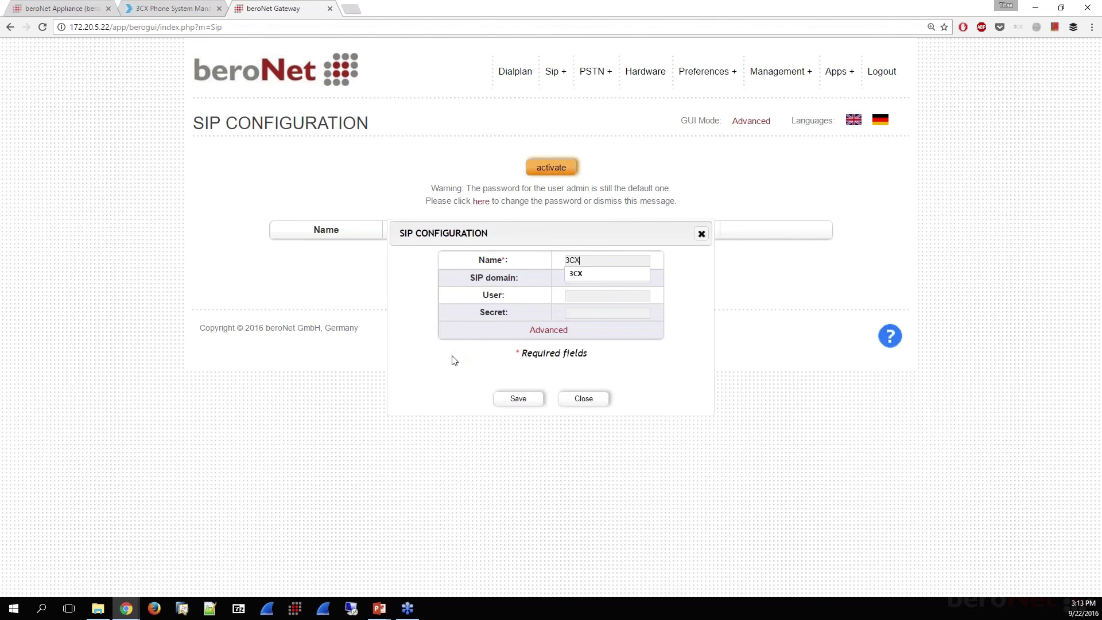
key(Tab)
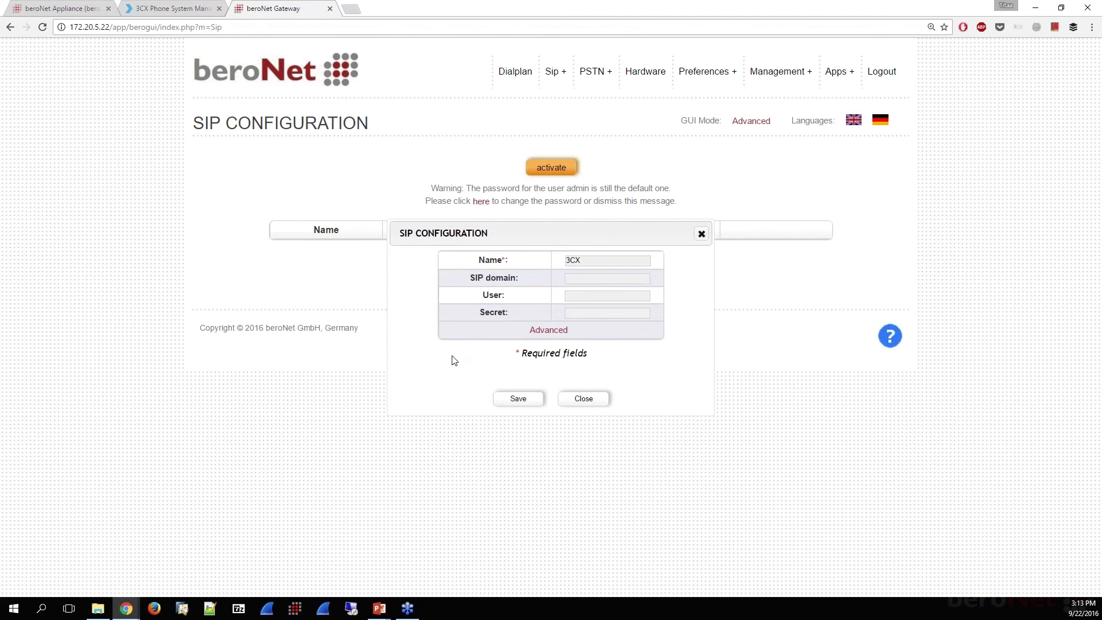
key(shift+Tab)
key(ctrl+shift+Tab)
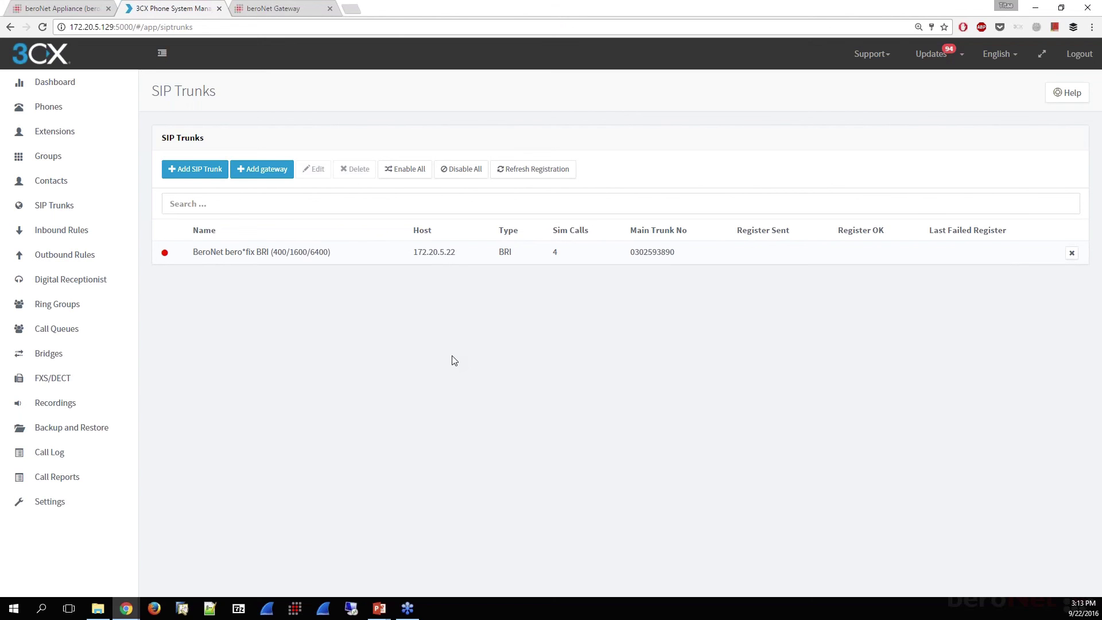
key(ctrl+Tab)
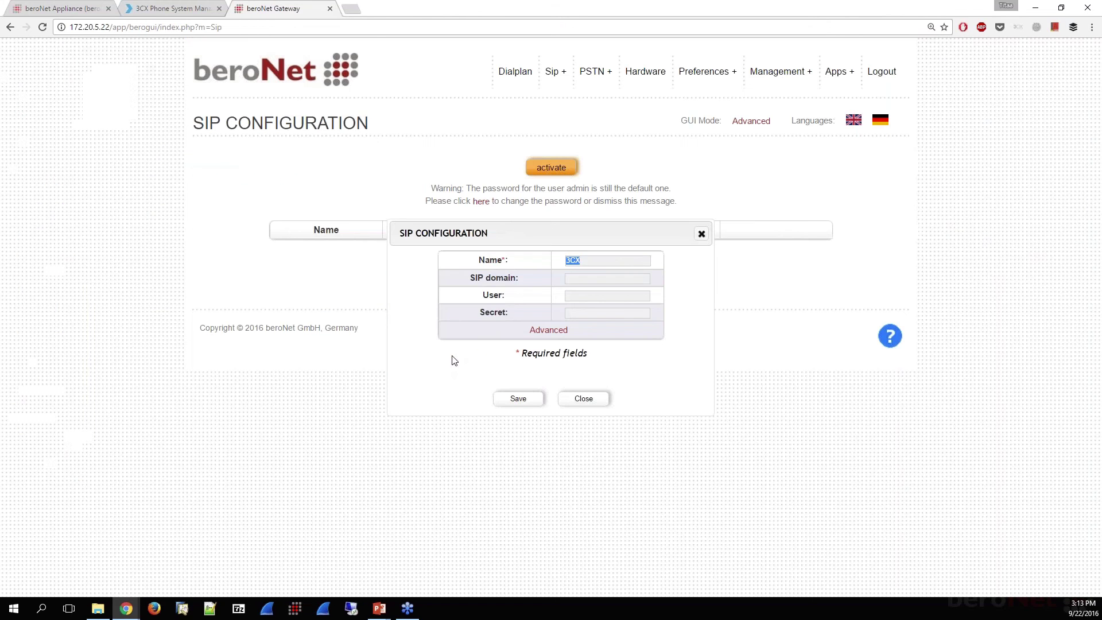
- Enter SIP domain 172.20.5.129 and user 10000, paste the trunk password as Secret, and save
key(Tab)
key(Tab)
key(ctrl+v)
click(516, 397)
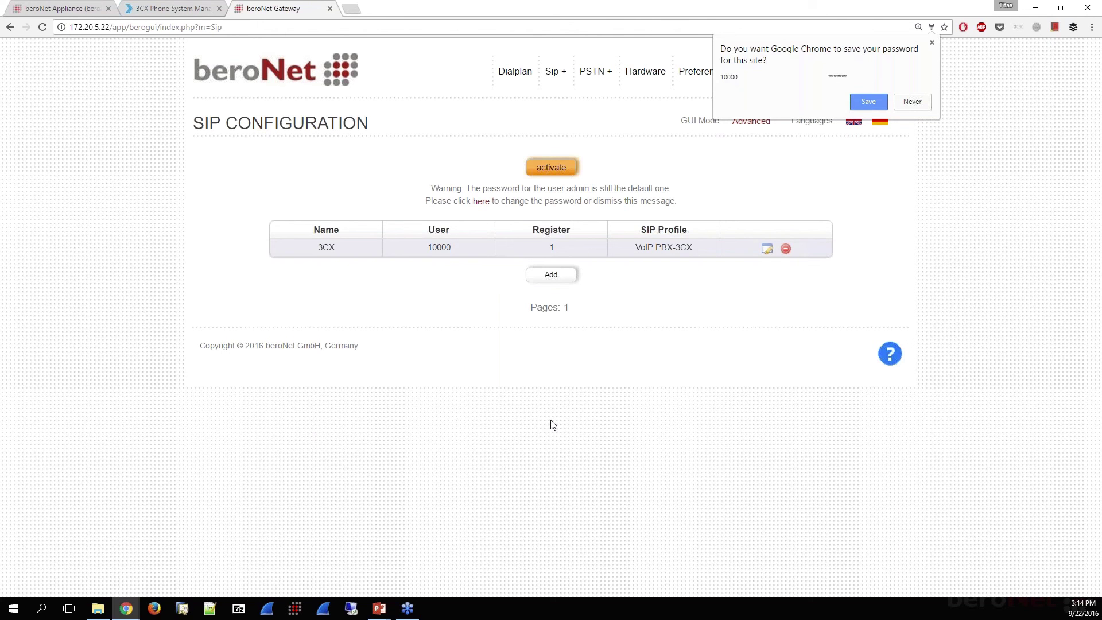
- Start a new SIP connection using the VoIP PBX 3CX profile
click(552, 275)
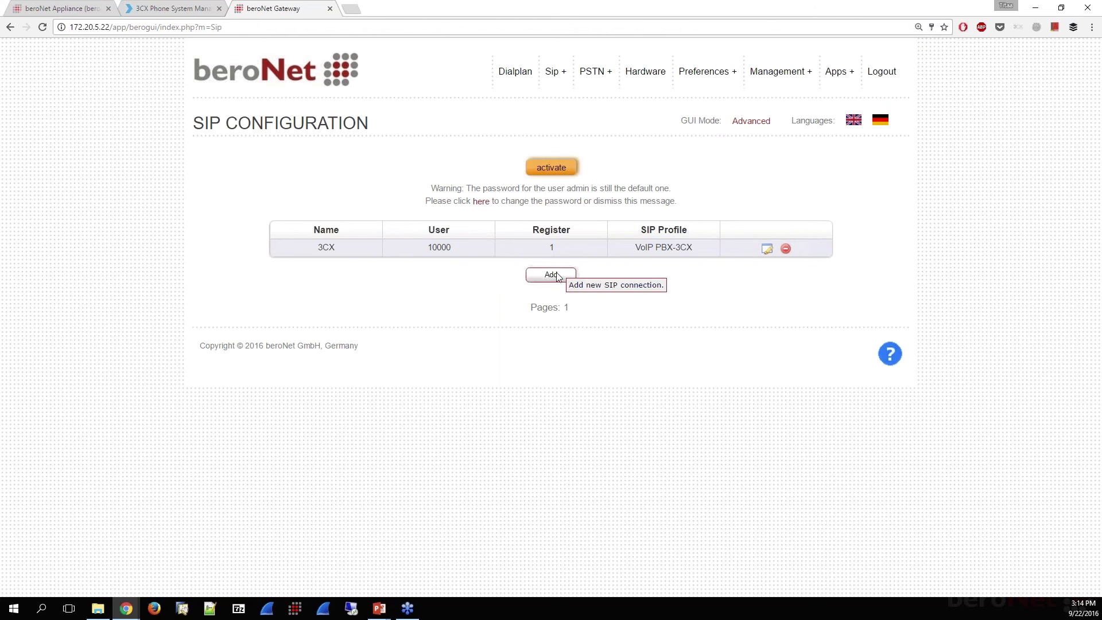
click(555, 303)
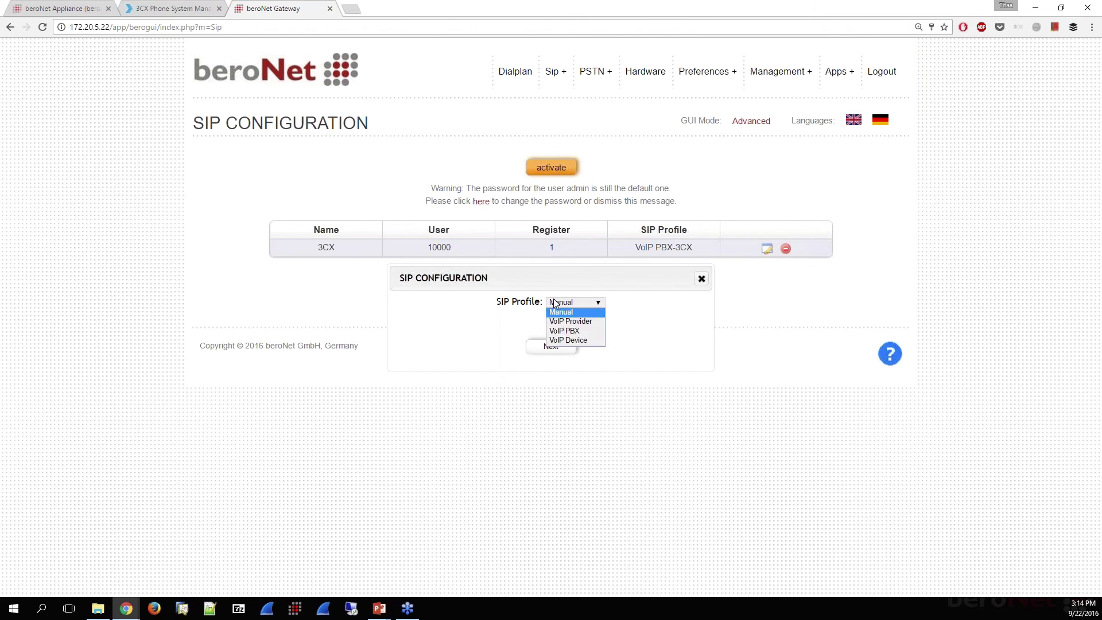
click(565, 332)
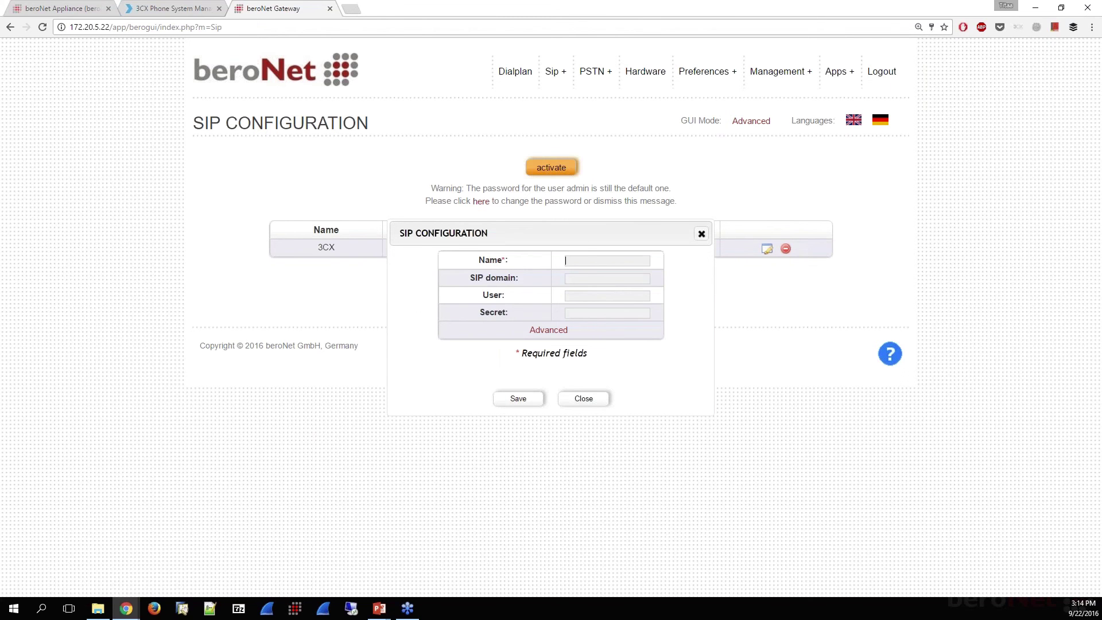
- Name it Ext-101 with SIP domain 172.20.5.129, user 101 and a secret, and save
text(Ext-)
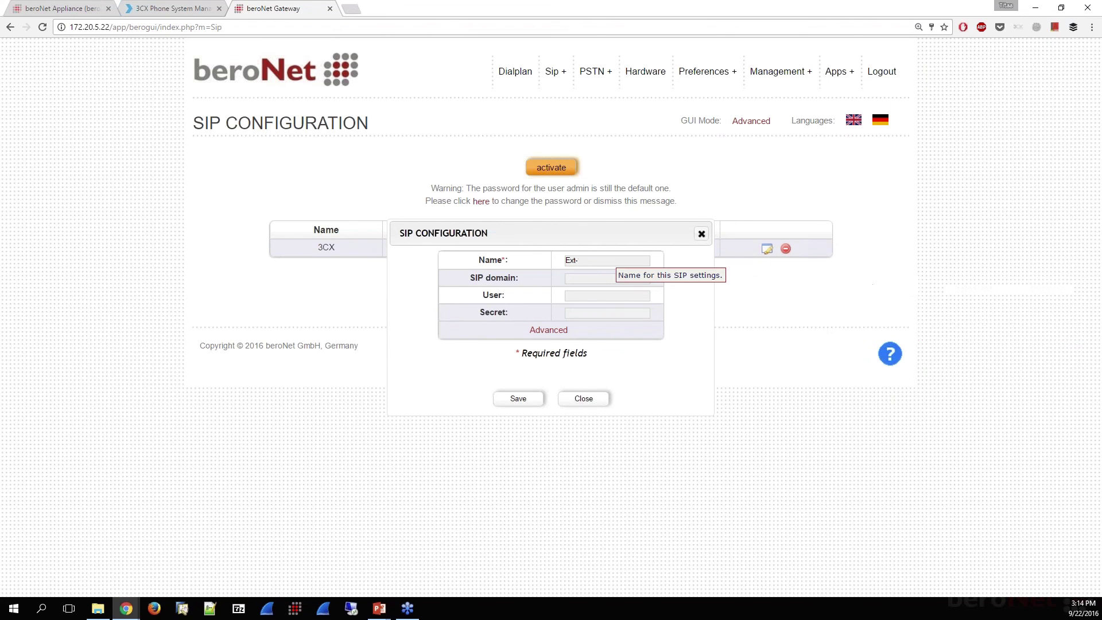
text(101)
click(566, 278)
text(172.20)
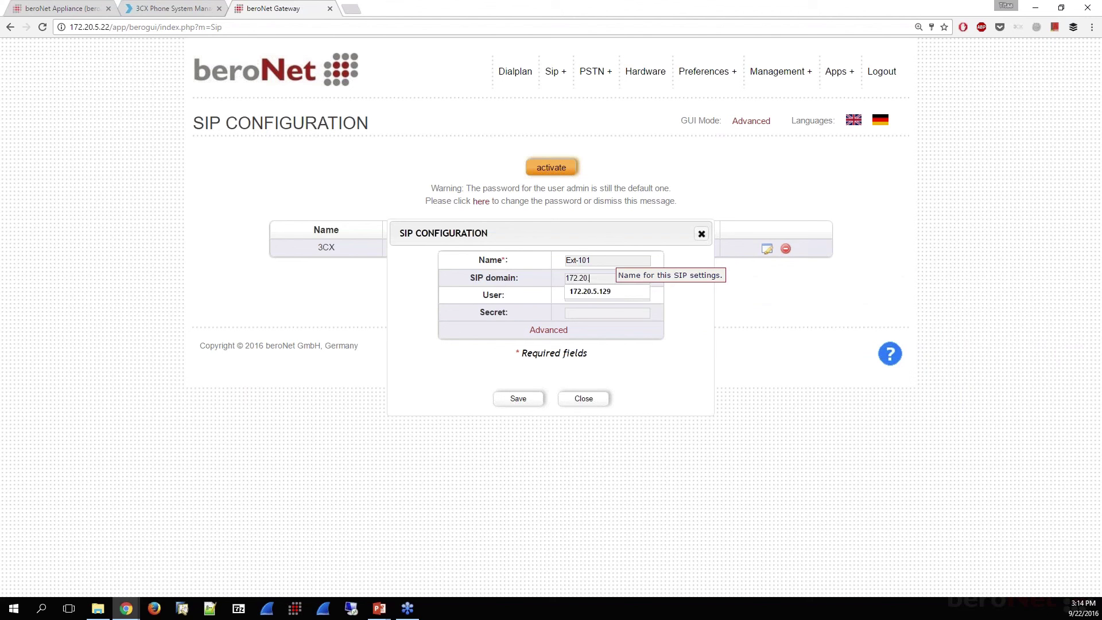
text(.5.129)
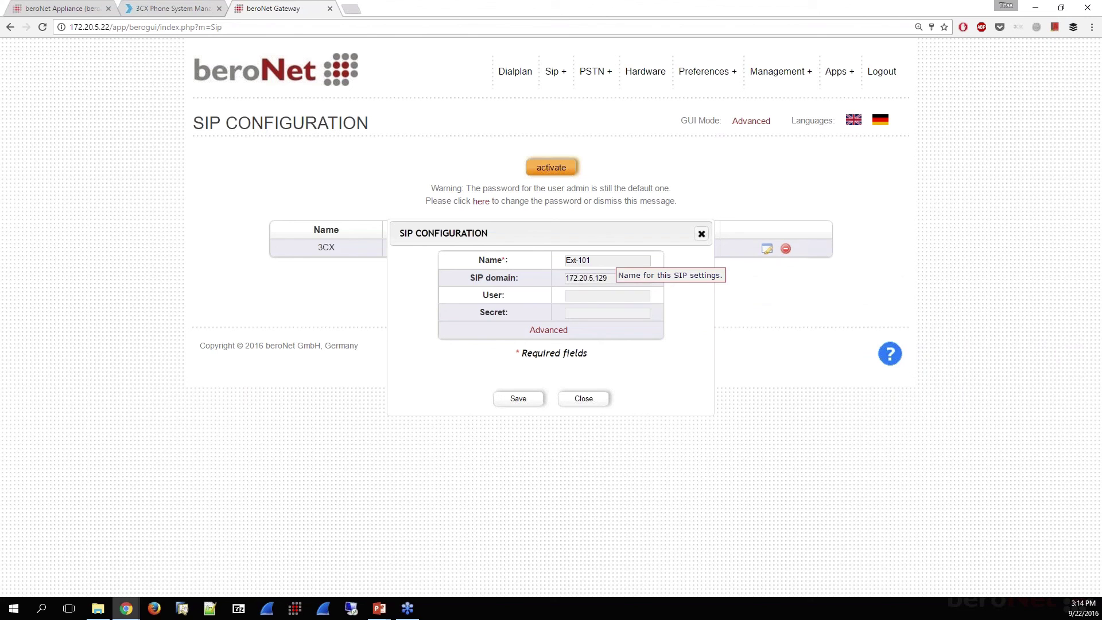
text(101)
click(566, 313)
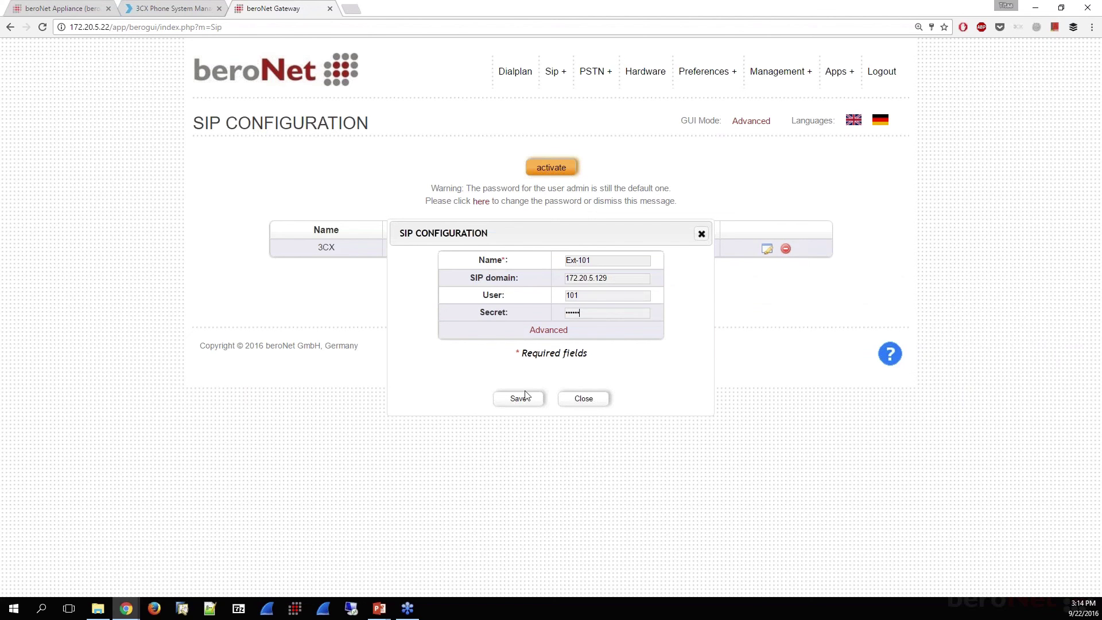
click(523, 398)
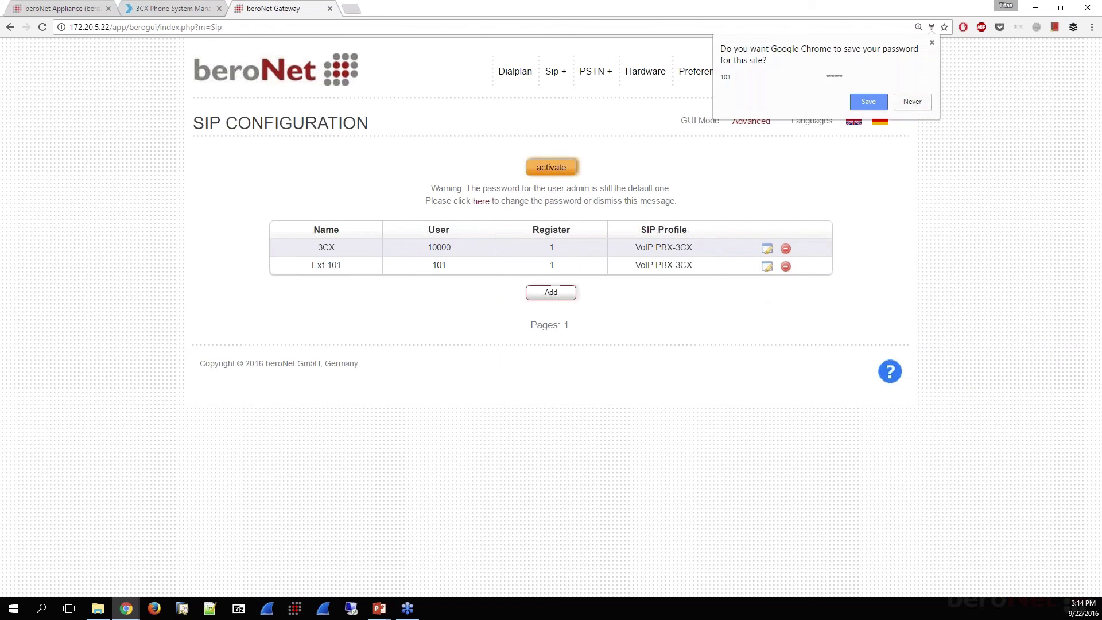
click(551, 294)
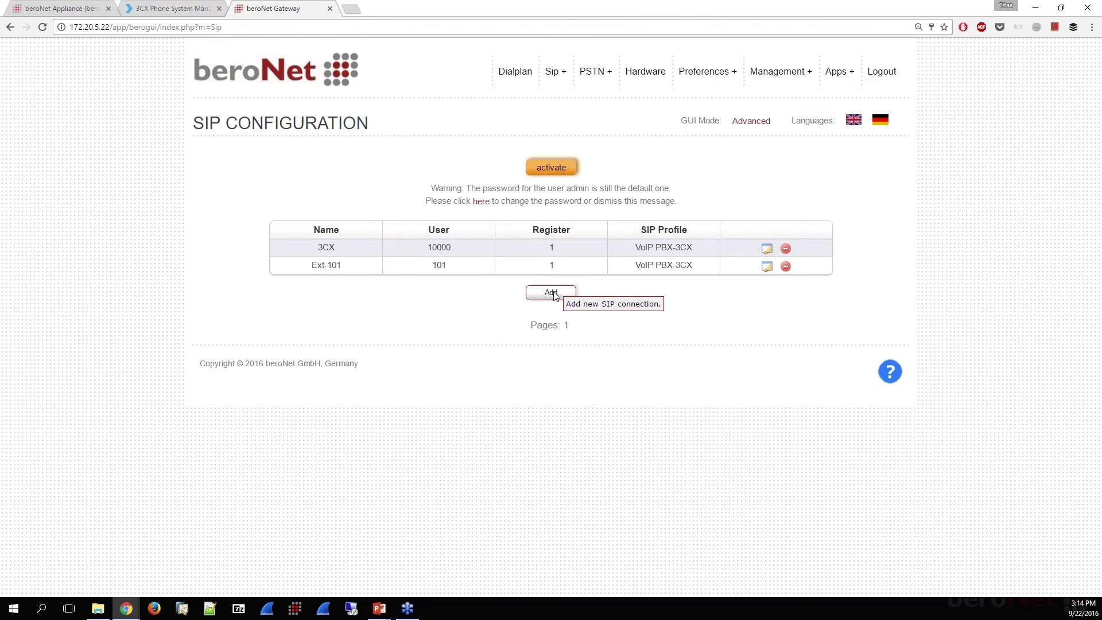
- Choose the VoIP PBX 3CX profile for the next SIP connection
click(584, 301)
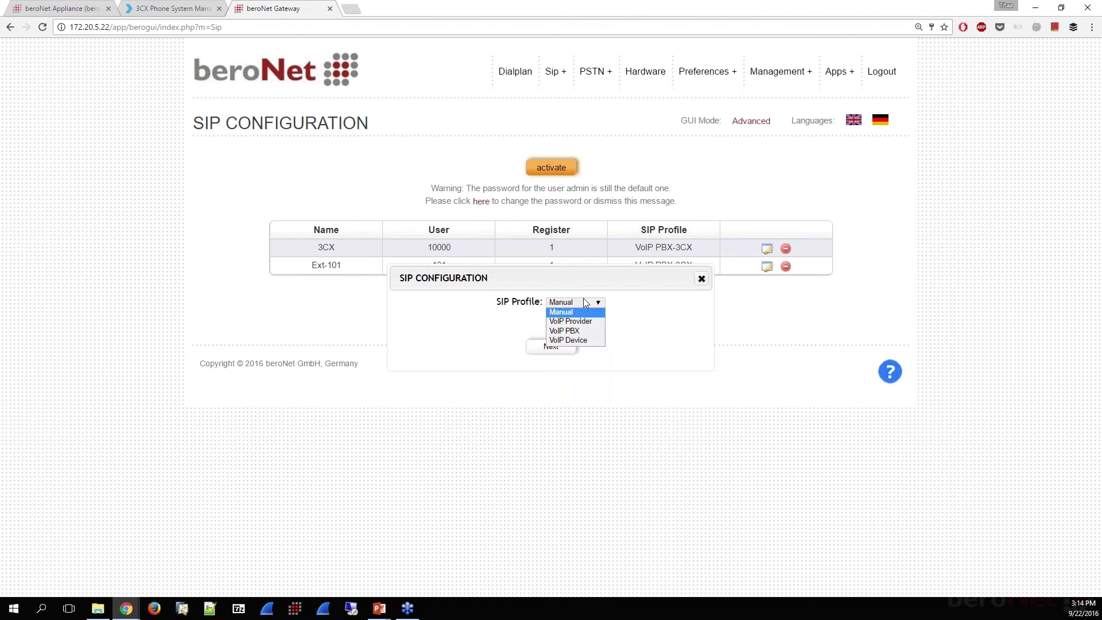
click(585, 328)
click(565, 350)
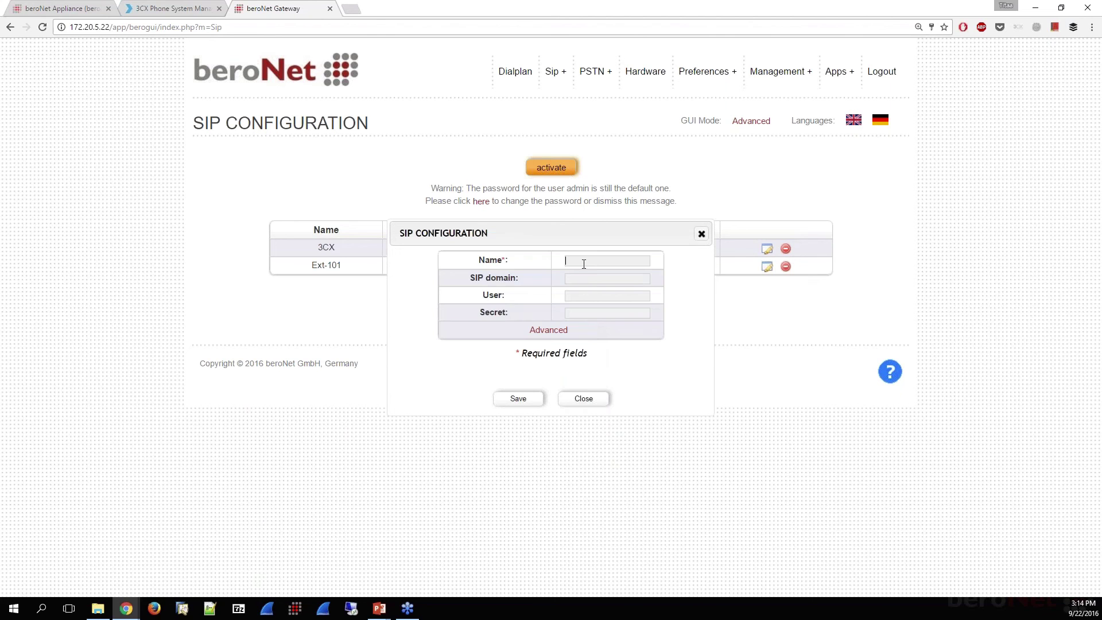
- Save SIP account Ext-102 with the 3CX server domain, user 102 and a secret
click(584, 264)
text(Ext)
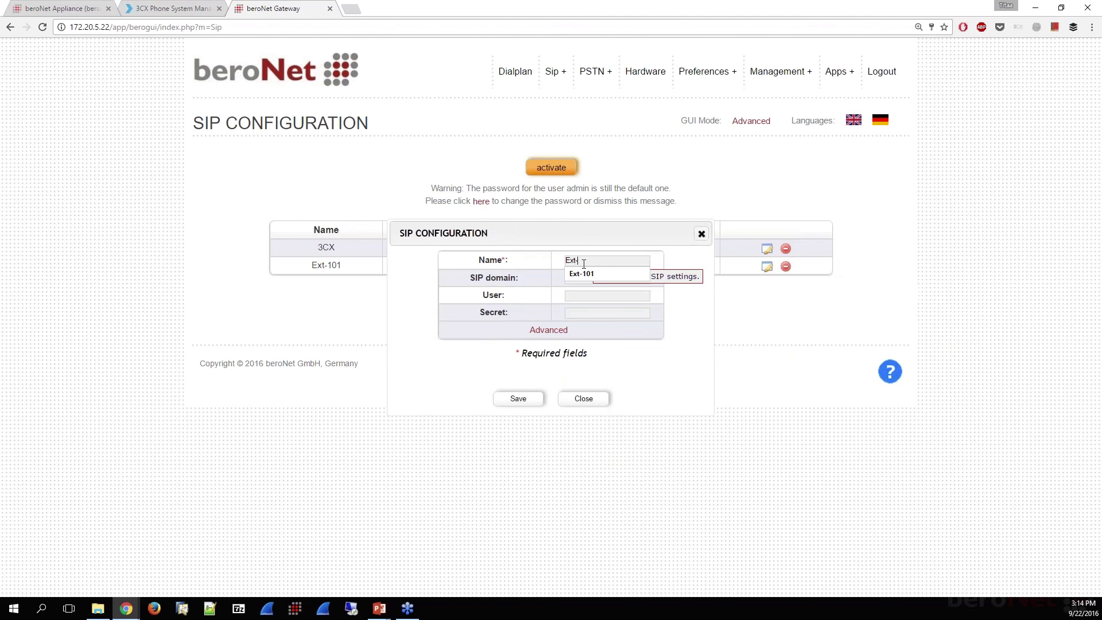
text(-102)
key(Tab)
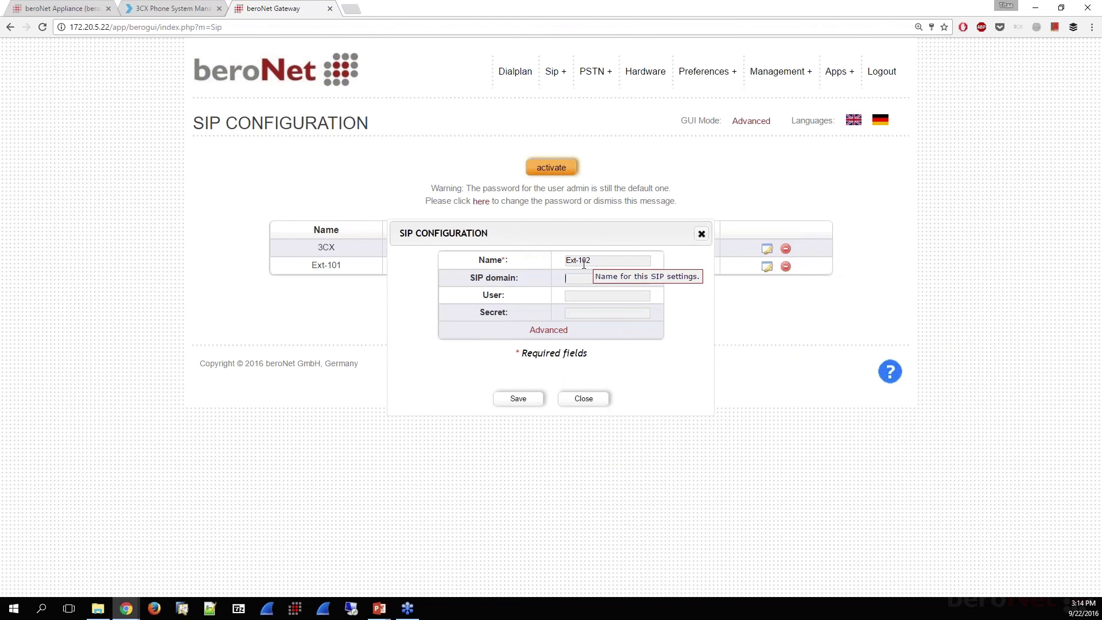
text(1)
key(Down)
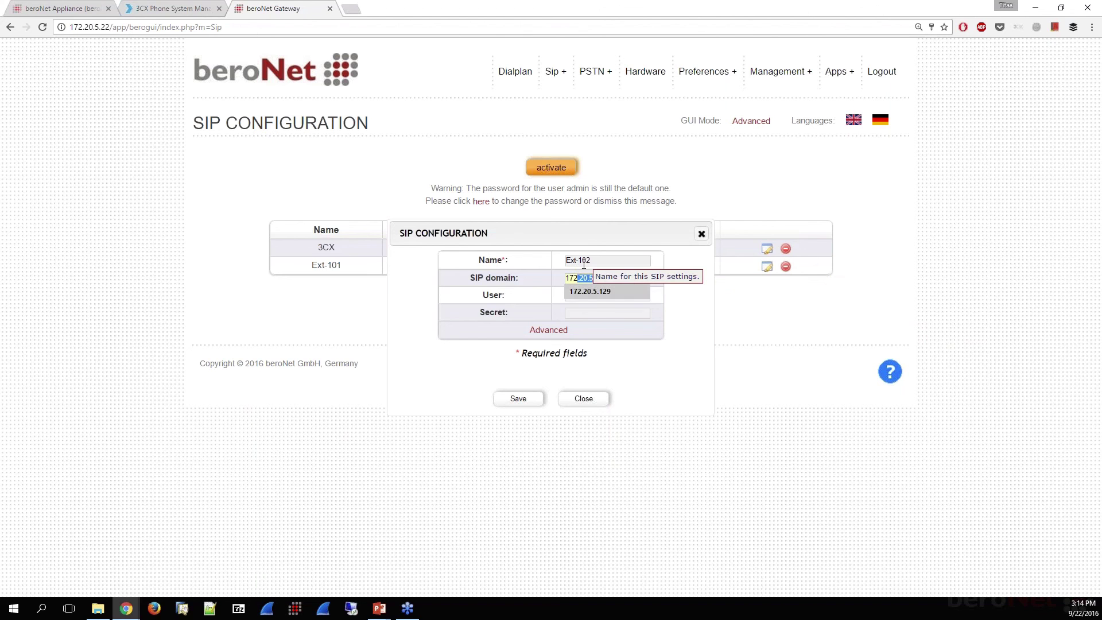
key(Tab)
text(102)
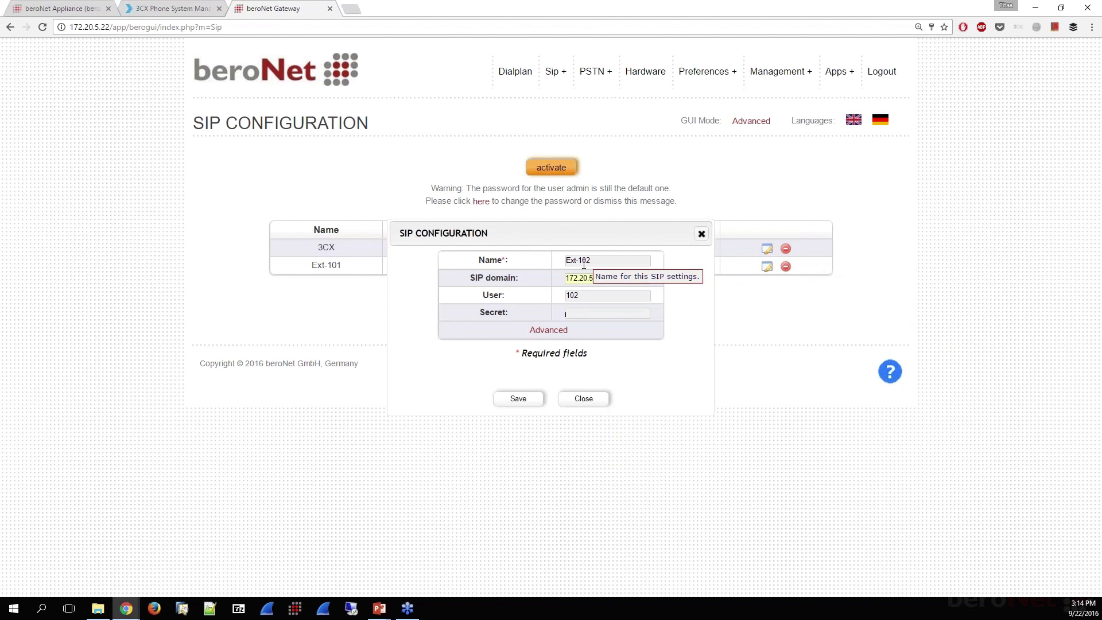
key(Tab)
text(******)
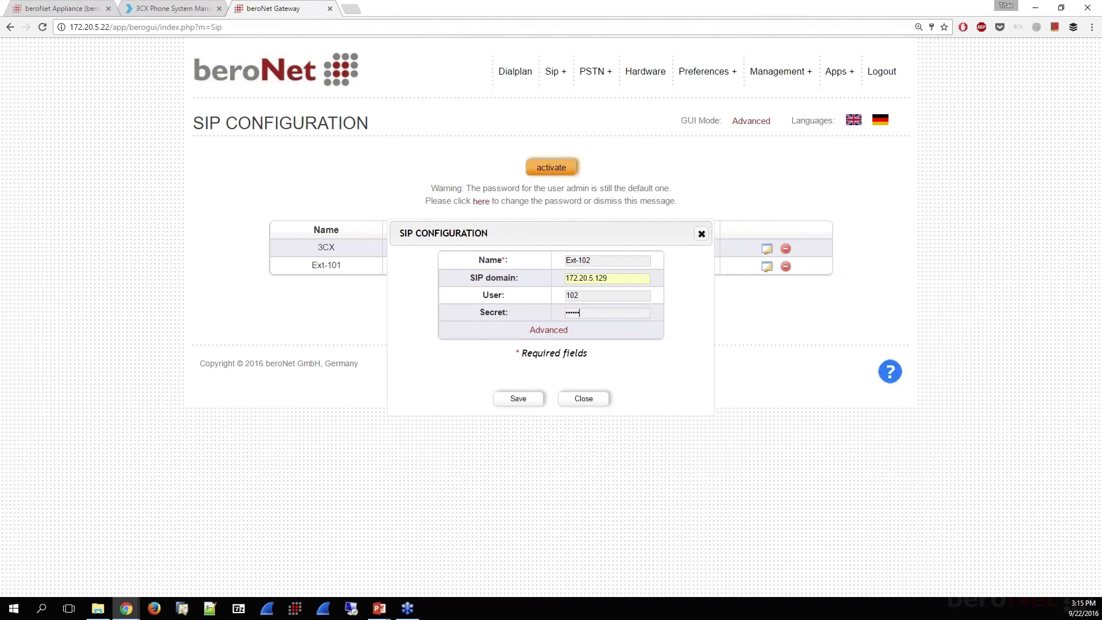
click(511, 405)
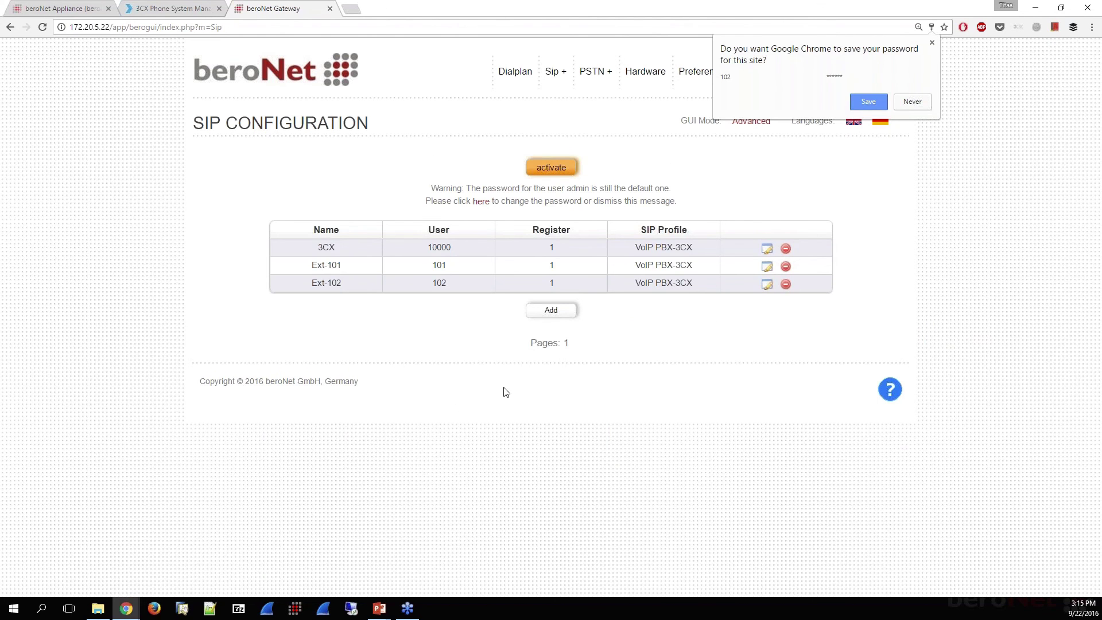
- Activate the new SIP settings, then go to the Dialplan page
click(554, 168)
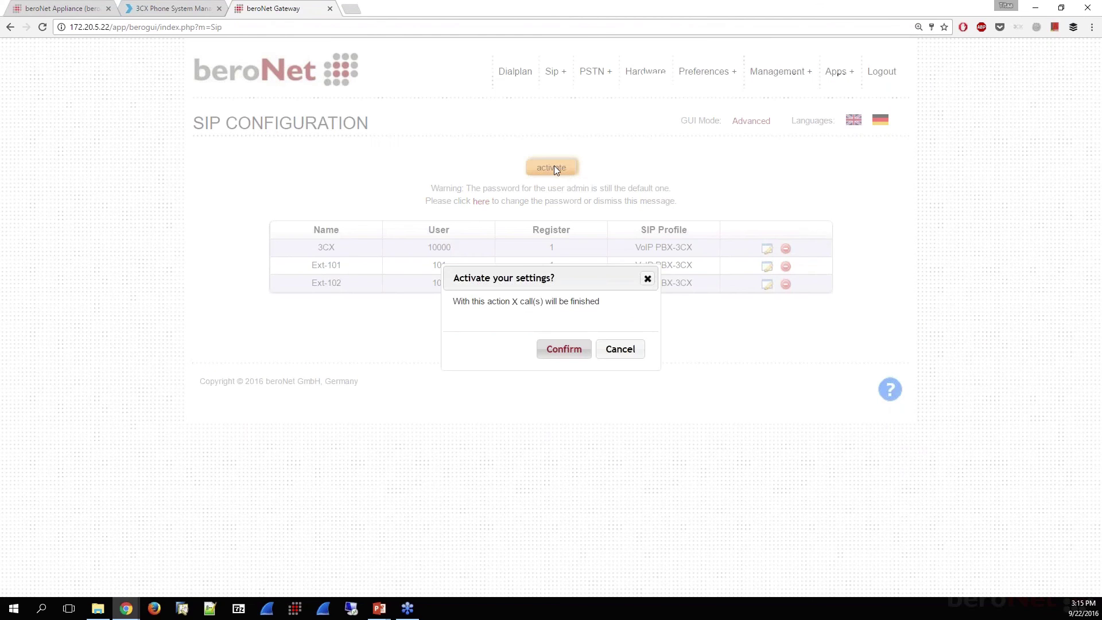
click(564, 349)
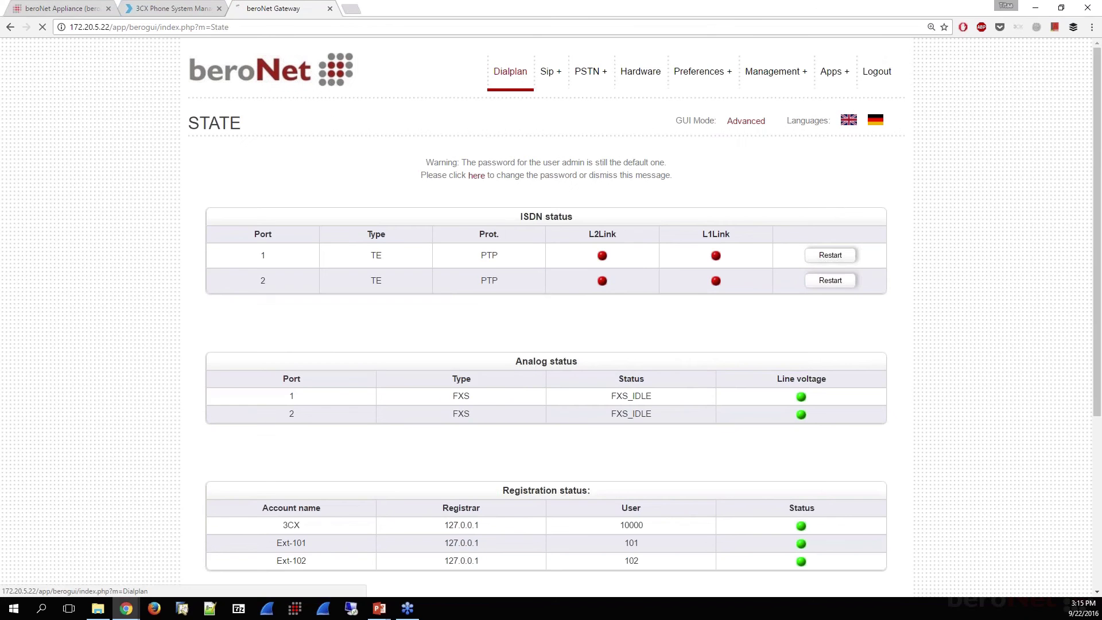
click(514, 71)
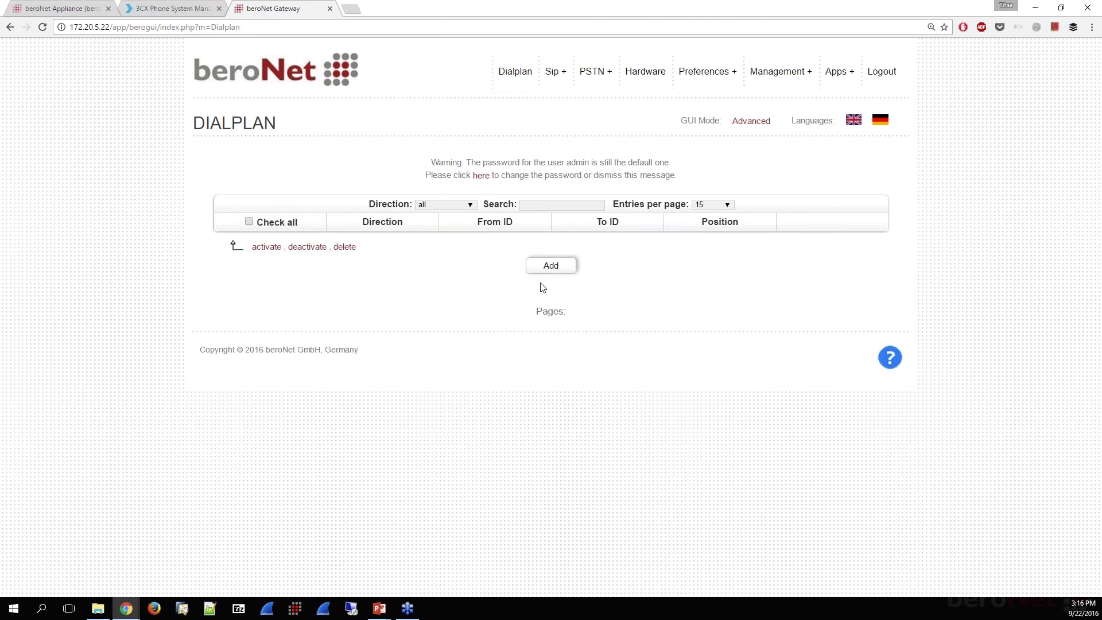
- Add a reversible dialplan rule routing calls from ISDN (g:ISDN) to 3CX (p:3CX)
click(548, 270)
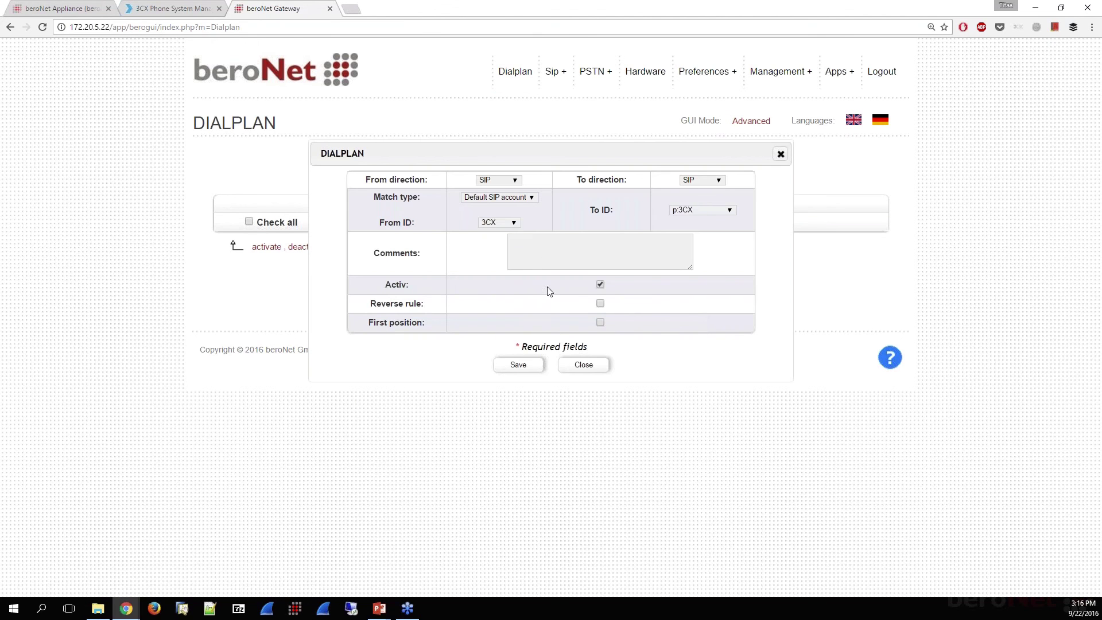
click(600, 303)
click(516, 180)
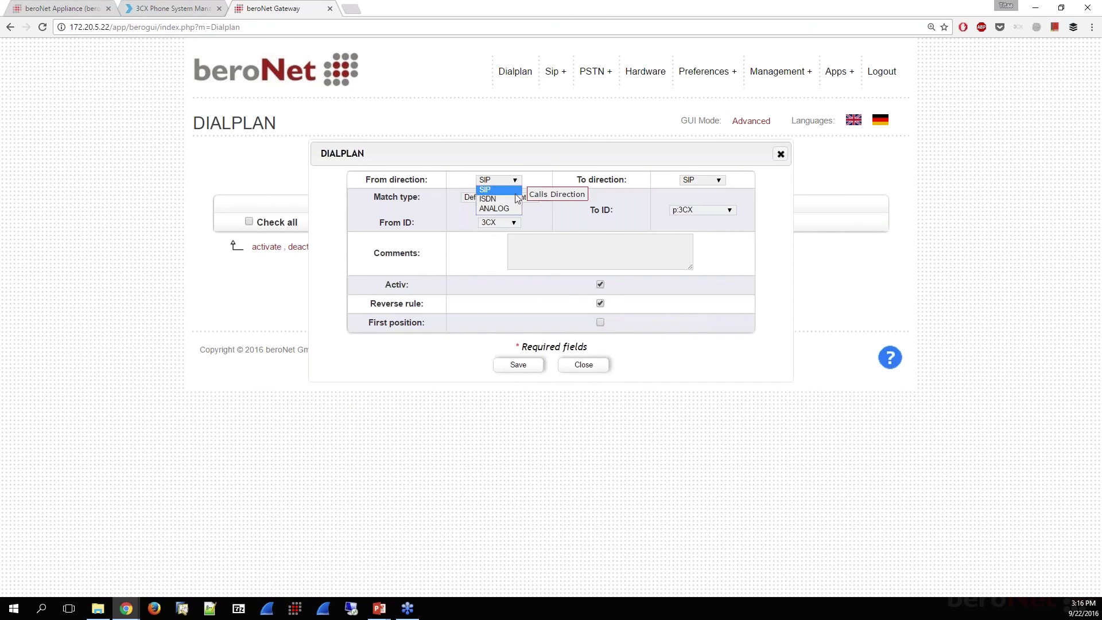
click(489, 198)
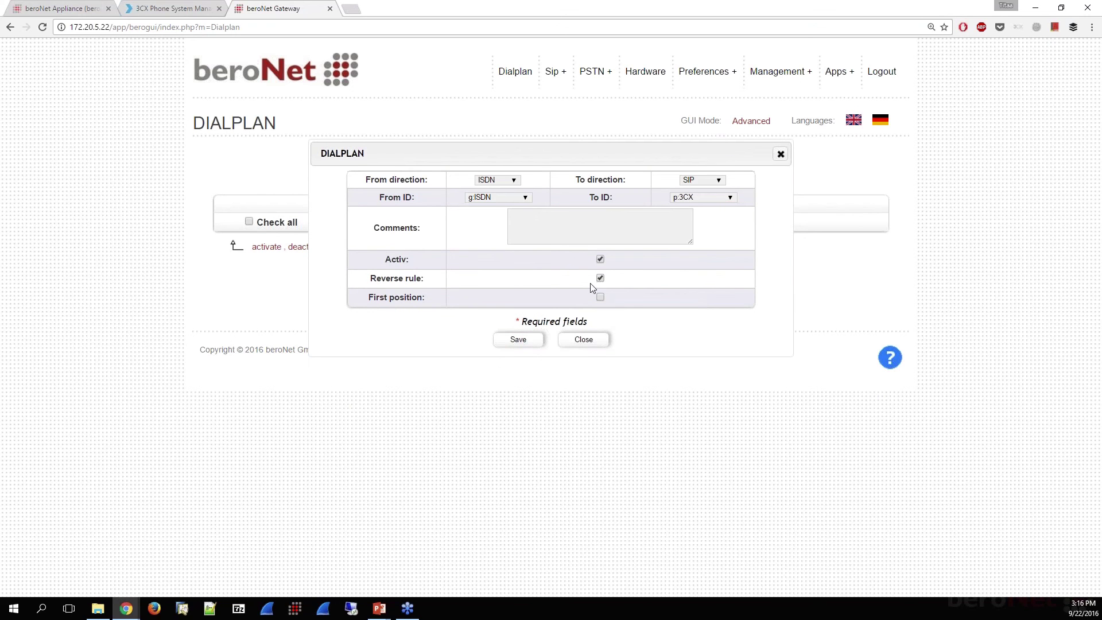
click(518, 340)
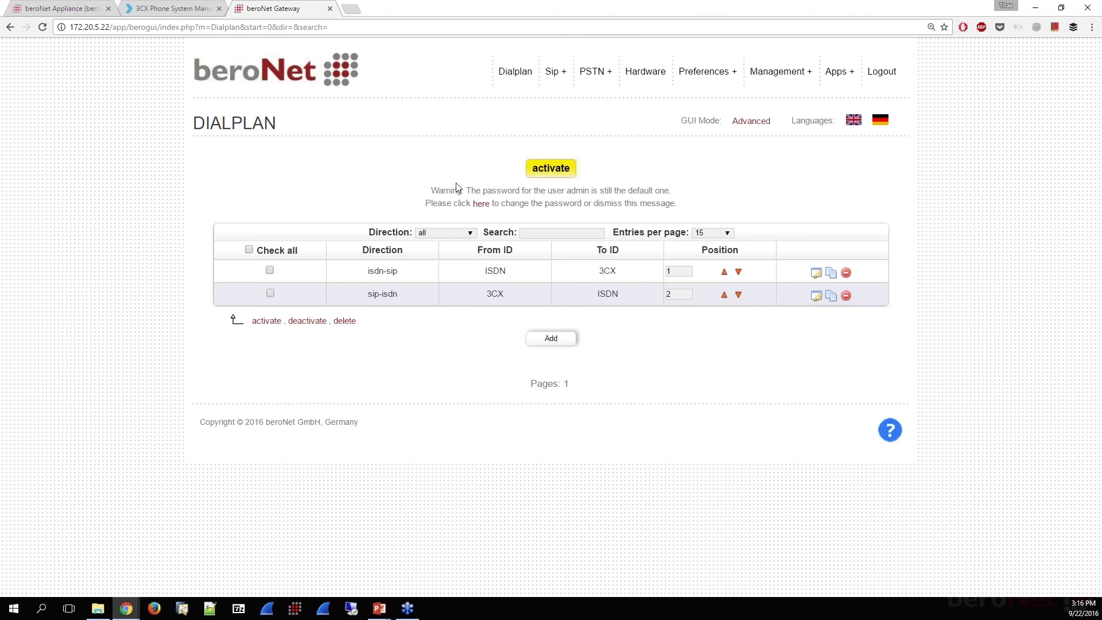
- Open the BeroNet bero*fix BRI trunk's settings in the 3CX console
click(179, 8)
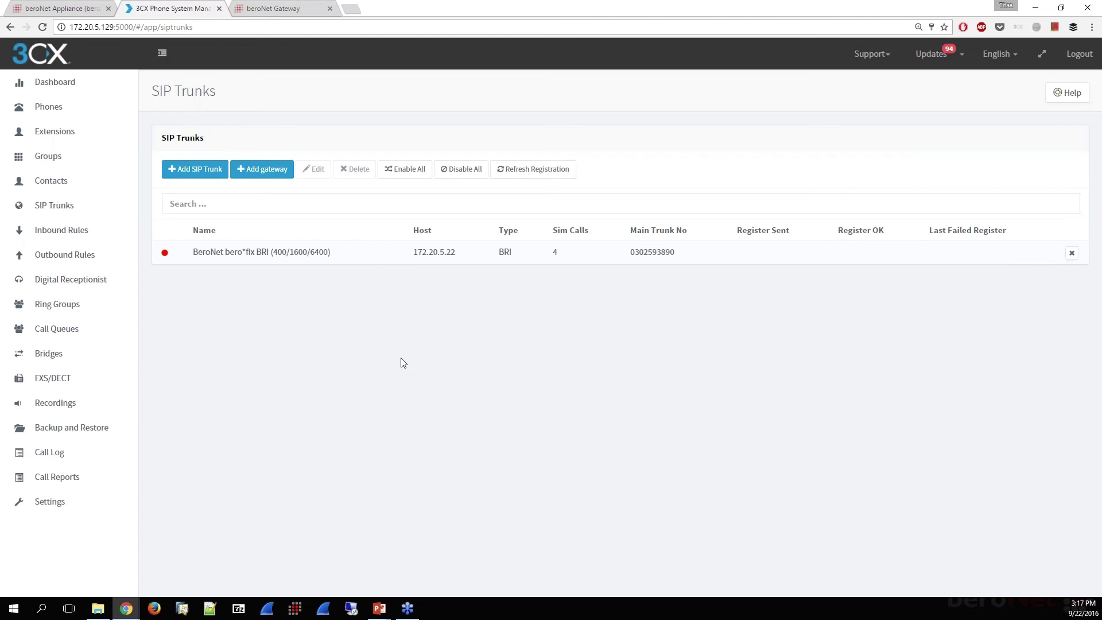
click(380, 262)
double_click(380, 261)
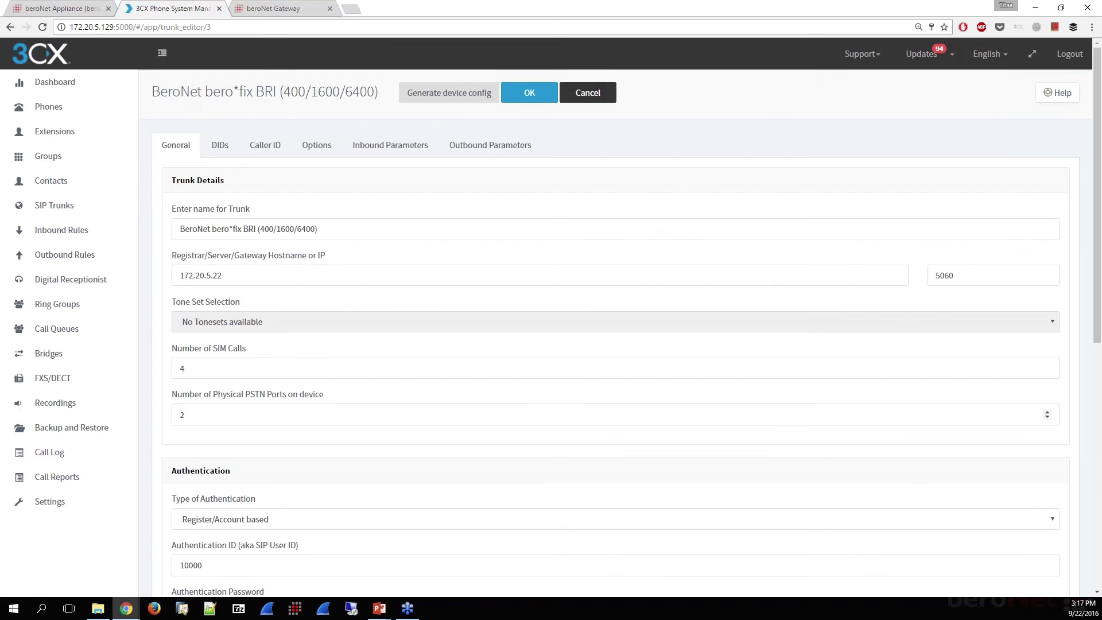
- Reveal and select the trunk's authentication password, then generate its device configuration
scroll(551, 321, down, 1)
scroll(1045, 439, down, 3)
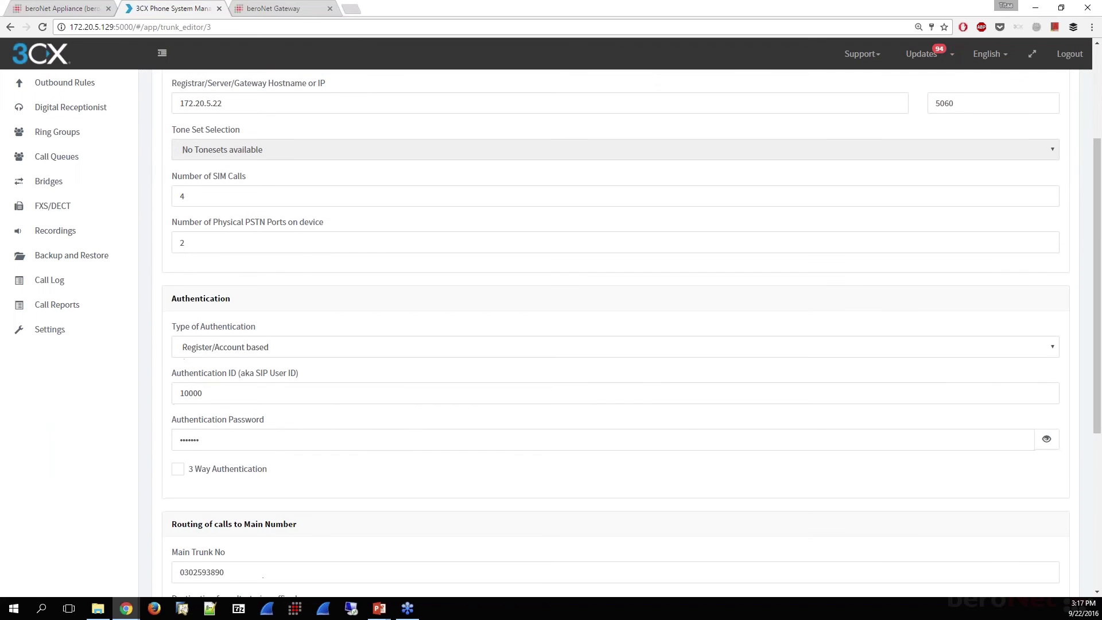
click(1047, 439)
double_click(187, 439)
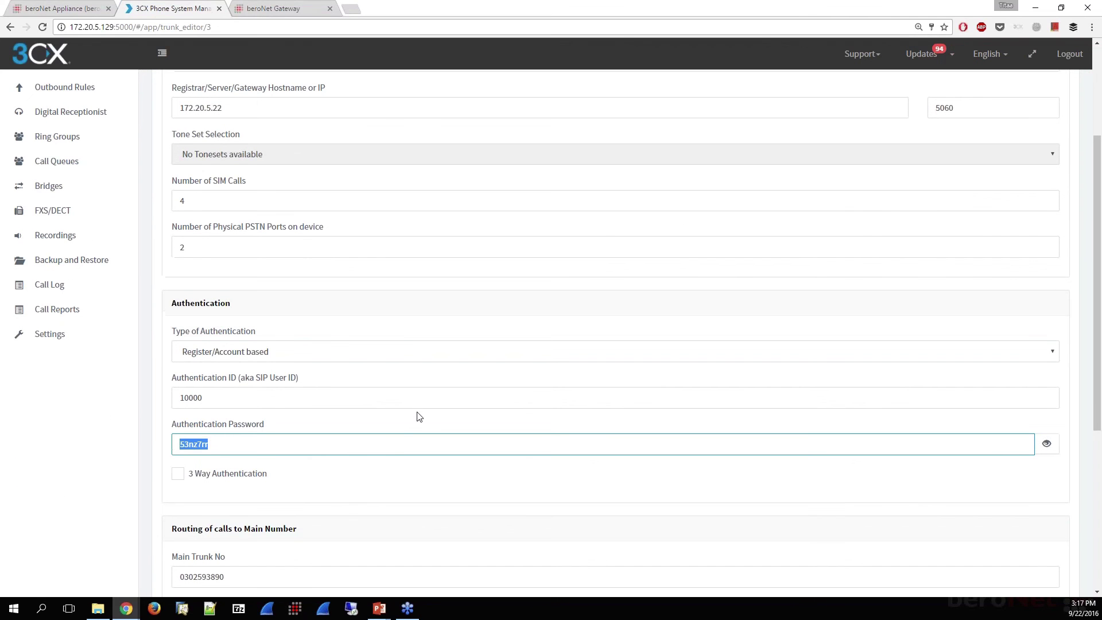
scroll(418, 390, up, 3)
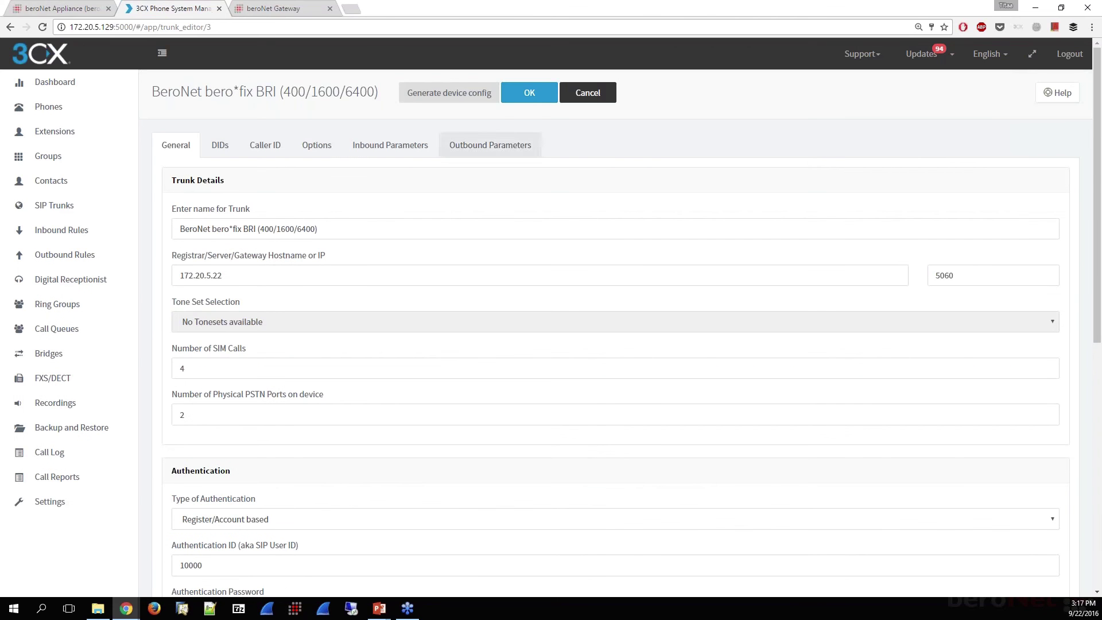
click(449, 93)
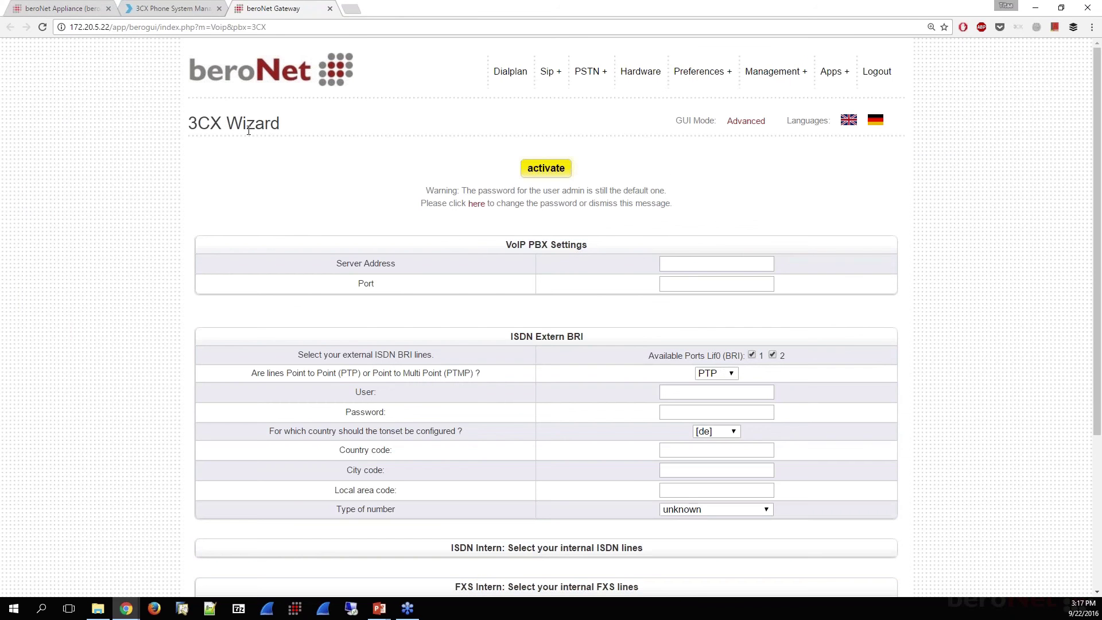
- Enter server 172.20.5.129, port 5060, user 10000 and paste the trunk password
scroll(315, 256, down, 1)
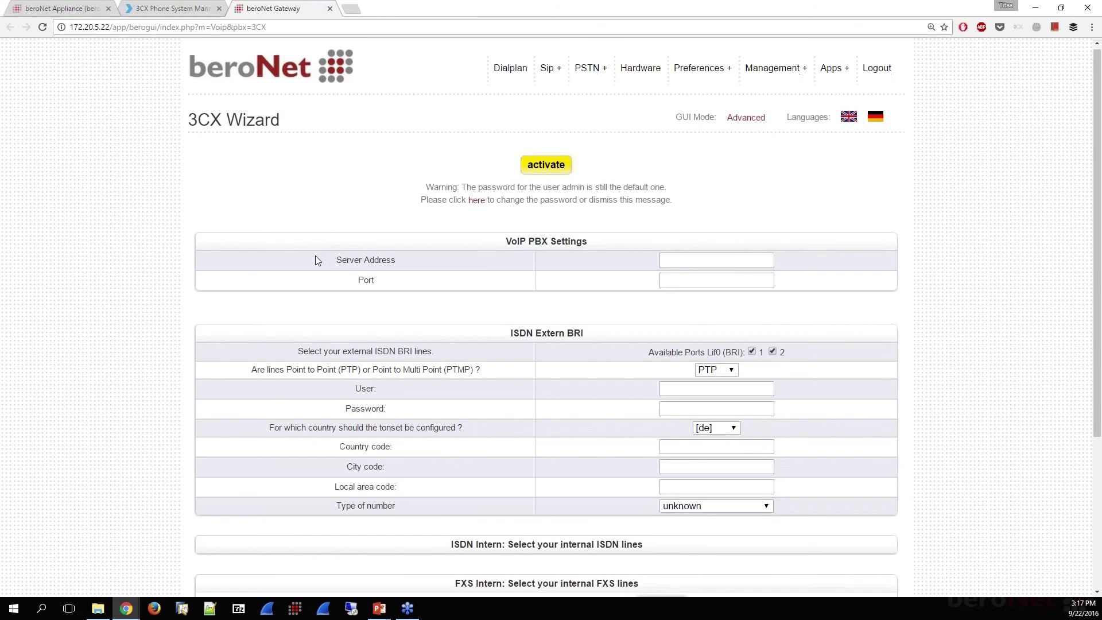
scroll(315, 257, down, 1)
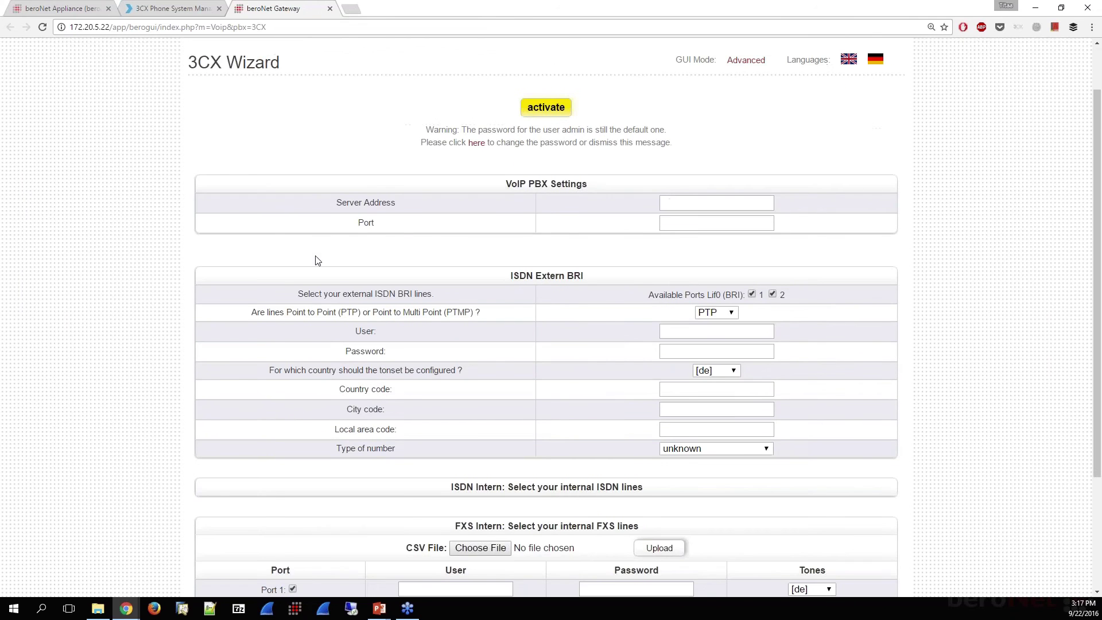
scroll(317, 260, down, 1)
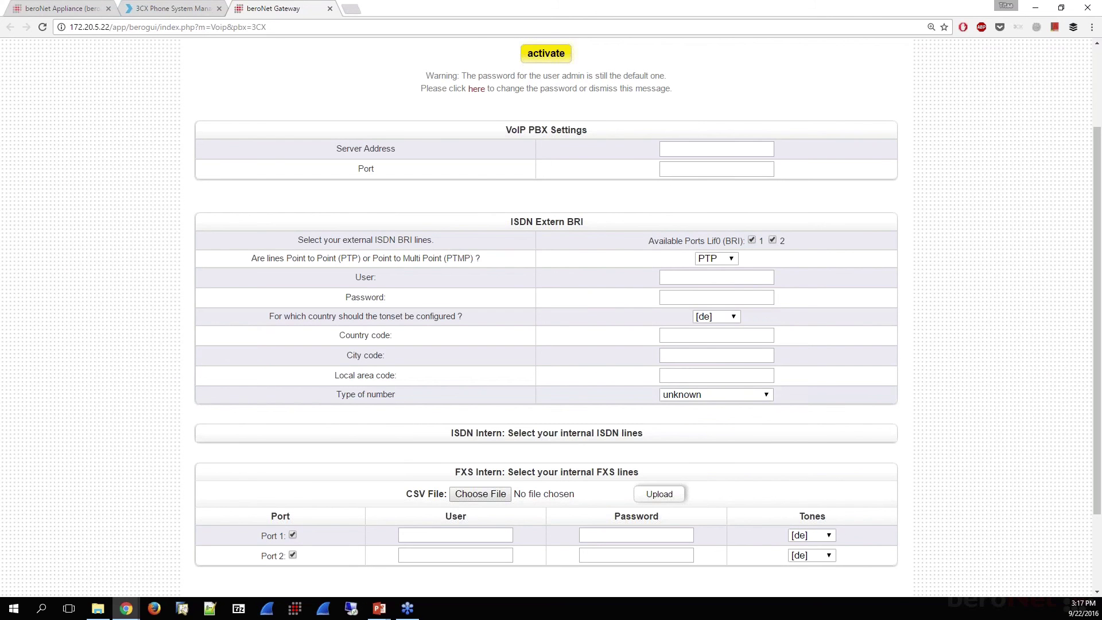
text(172)
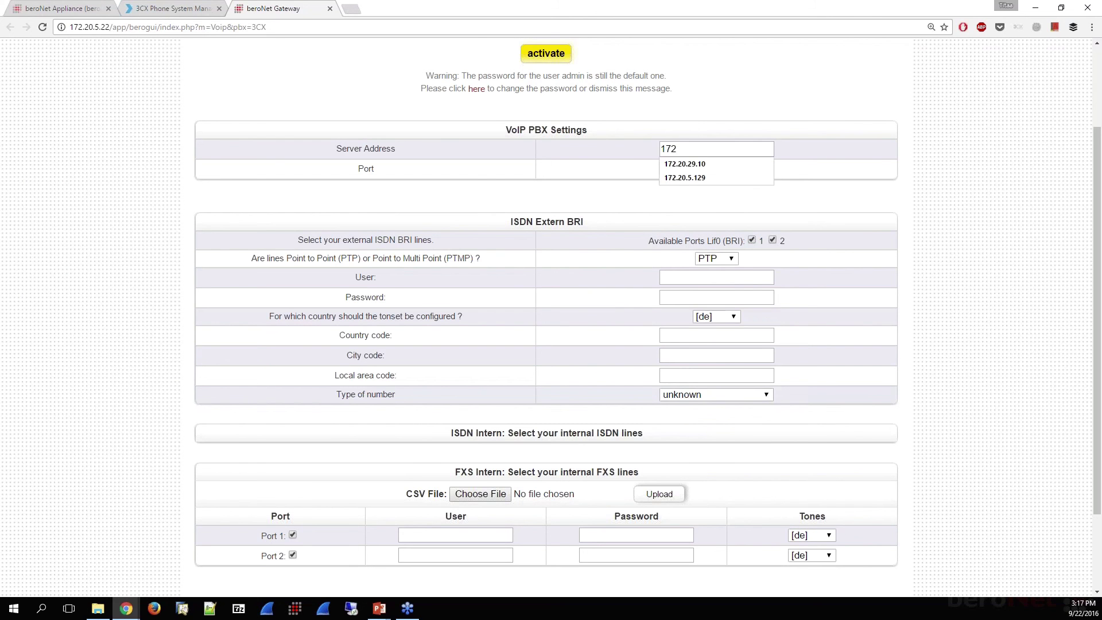
key(Down)
key(Down)
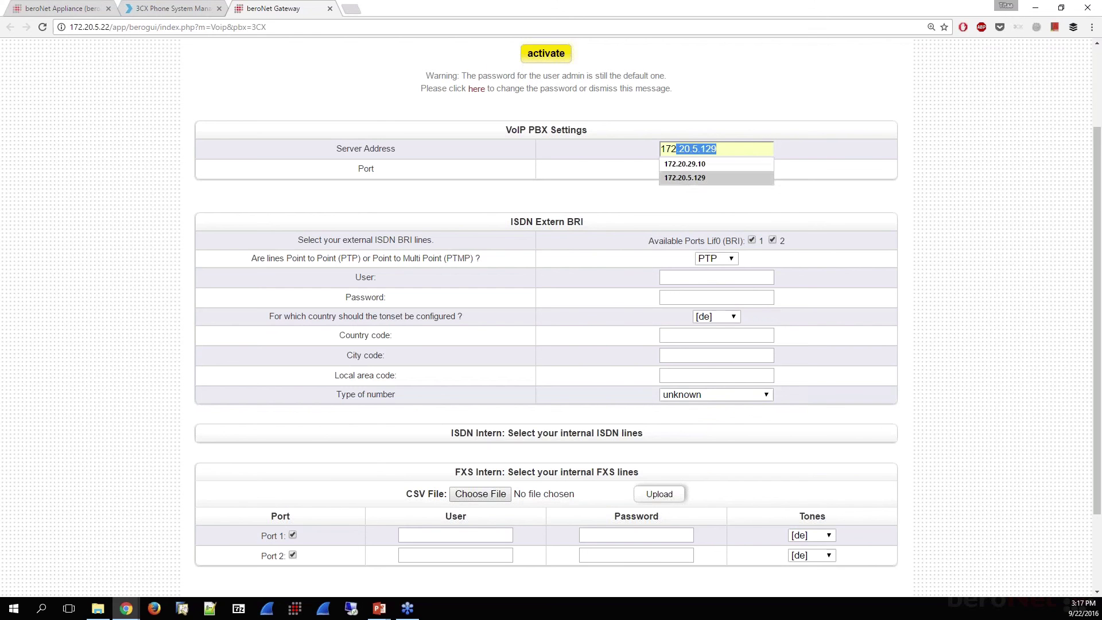
key(Tab)
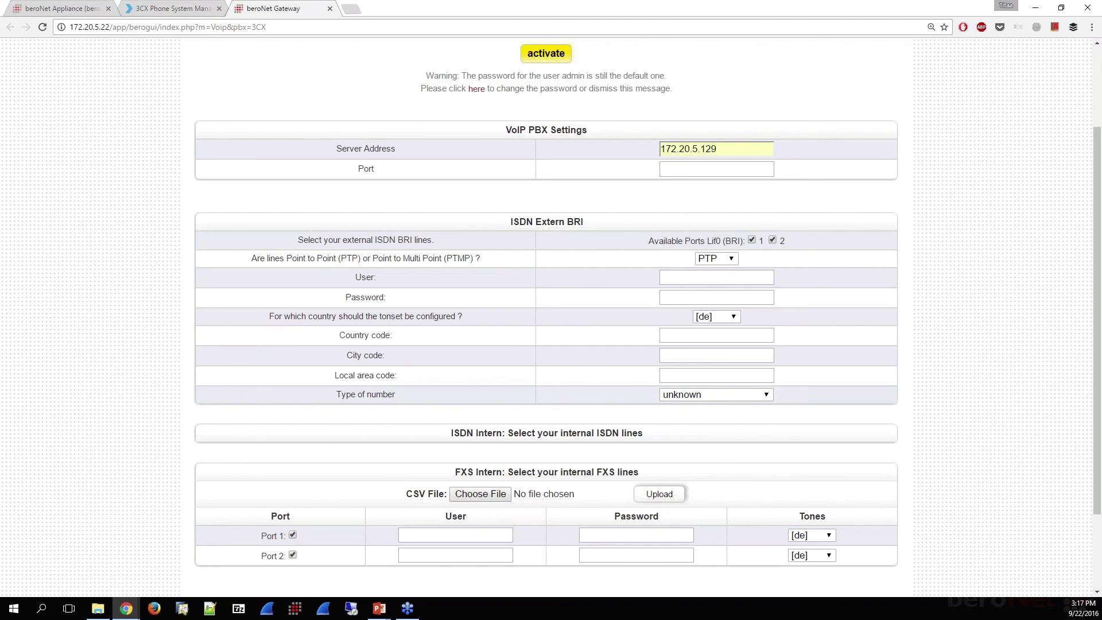
text(5060)
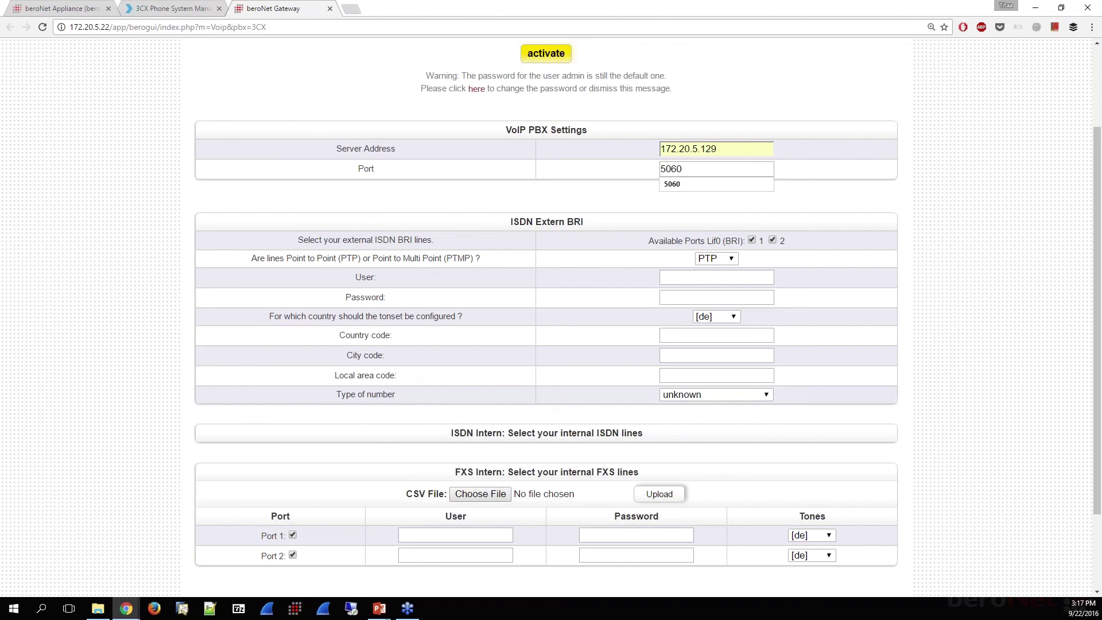
click(663, 281)
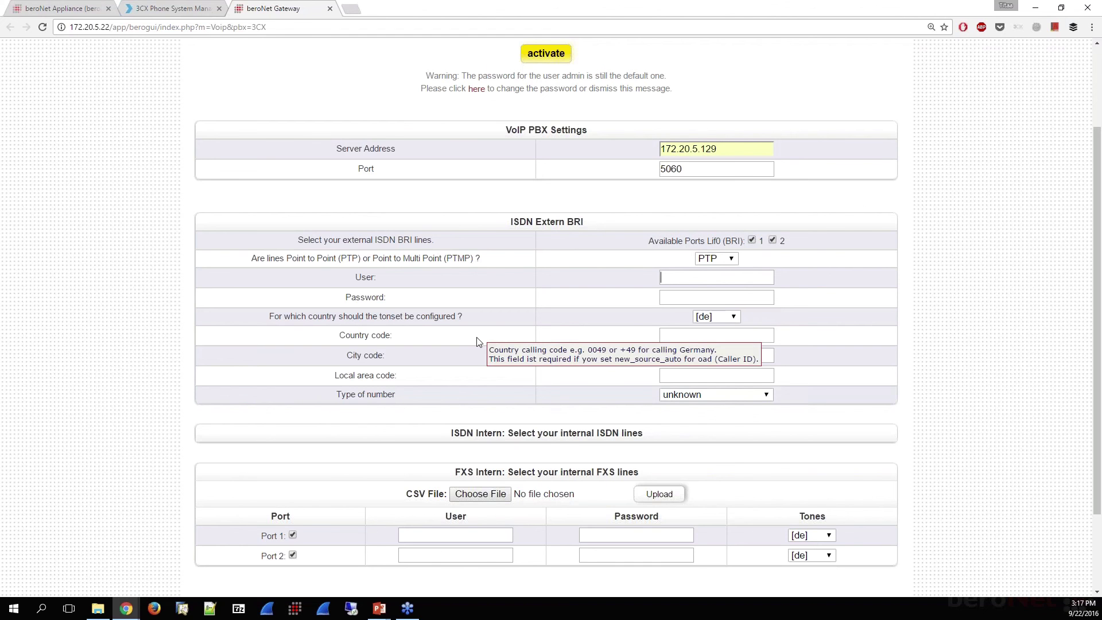
text(10000)
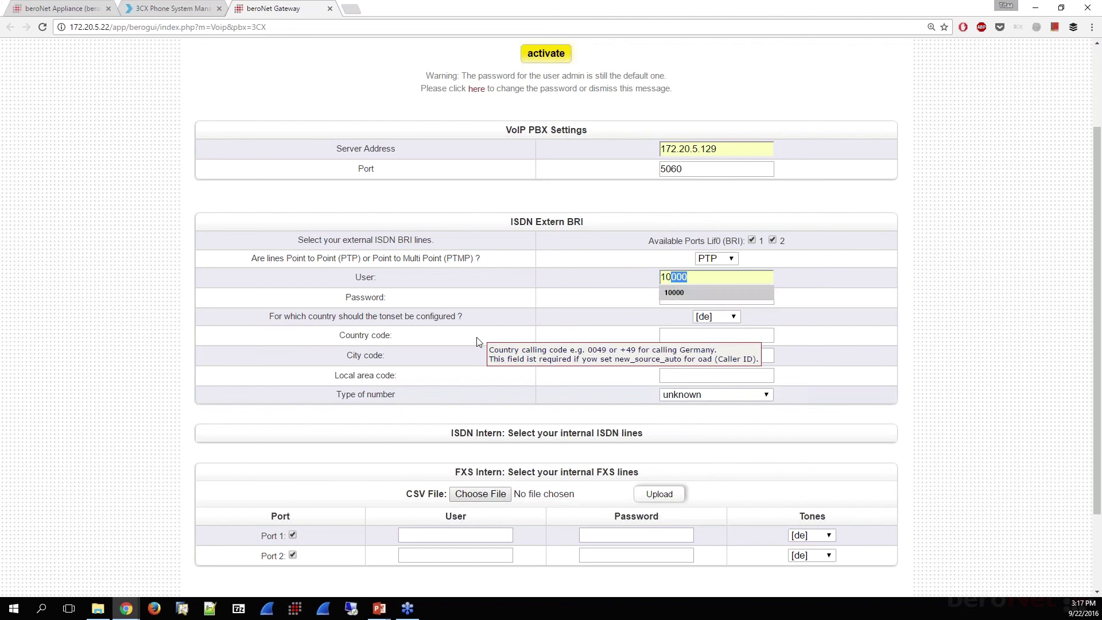
key(Return)
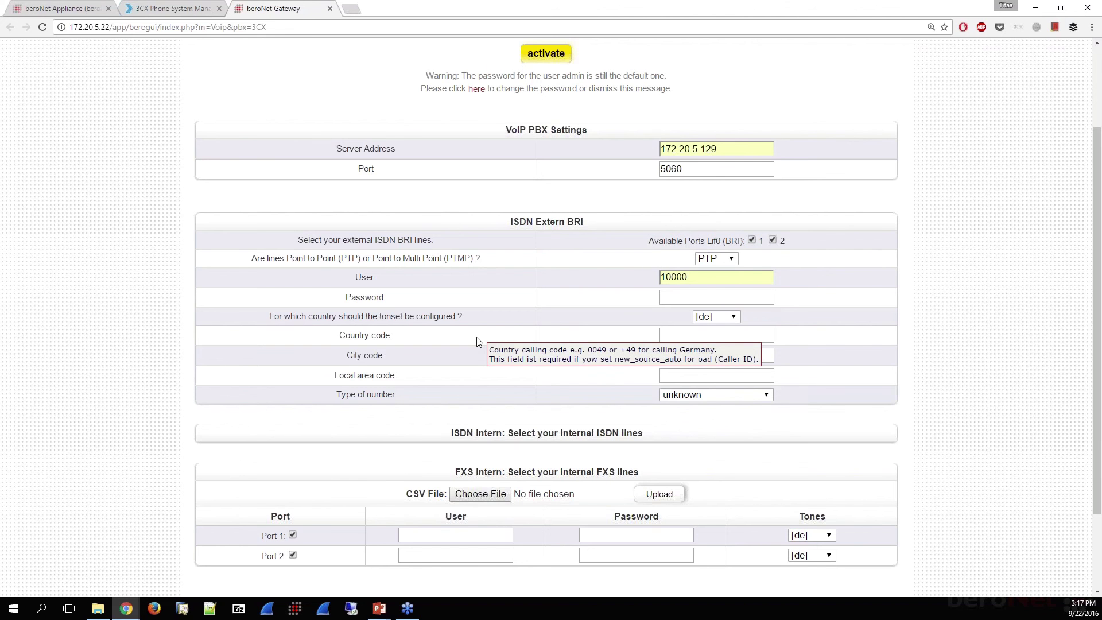
key(ctrl+v)
- Set country code 0049 and city code 030
click(672, 336)
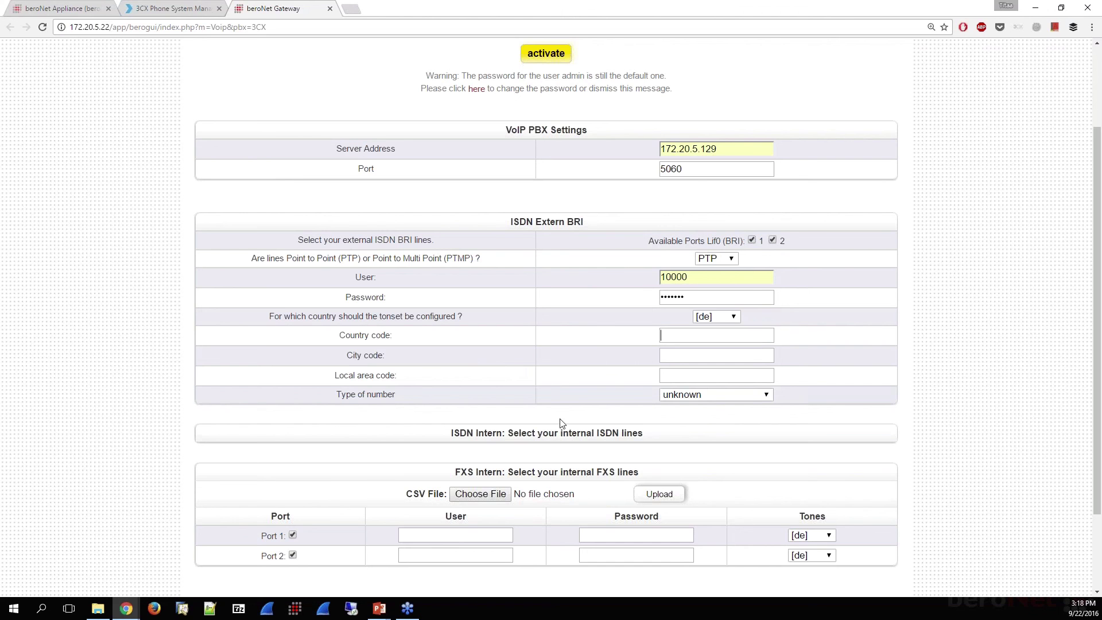
text(0049)
key(Tab)
text(030)
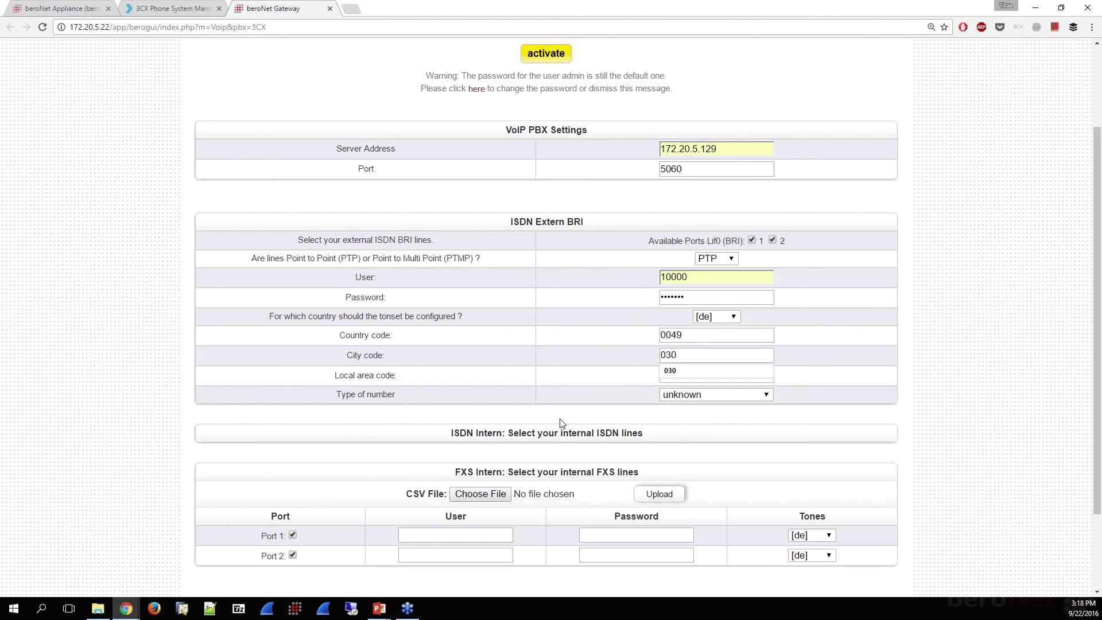
click(561, 393)
scroll(539, 429, down, 1)
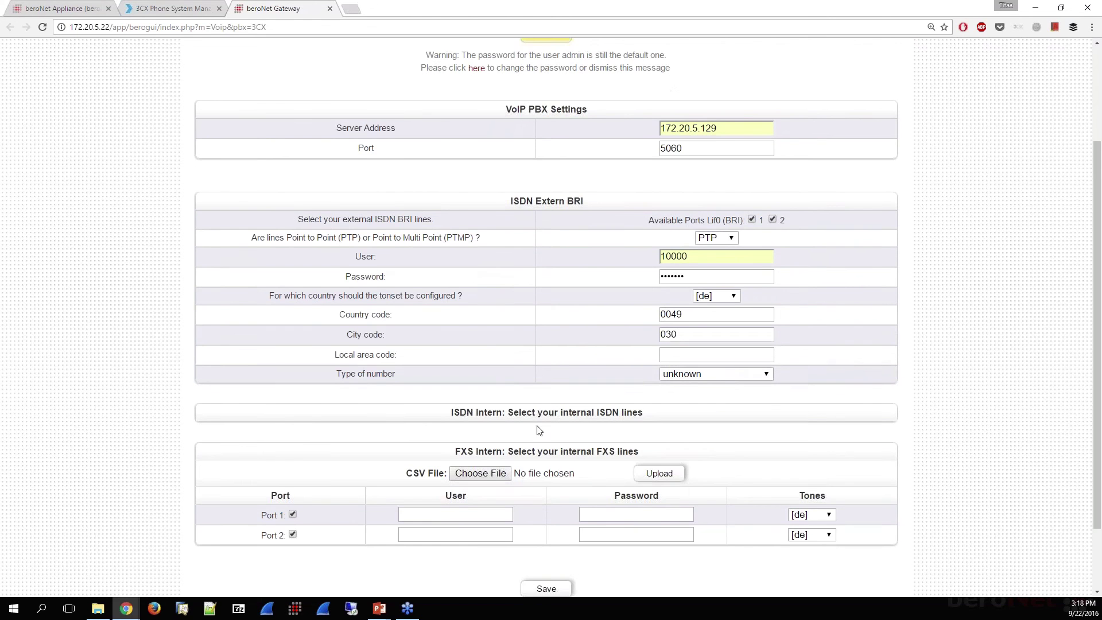
- Assign FXS Port 1 to user 101 with its password
scroll(539, 429, down, 2)
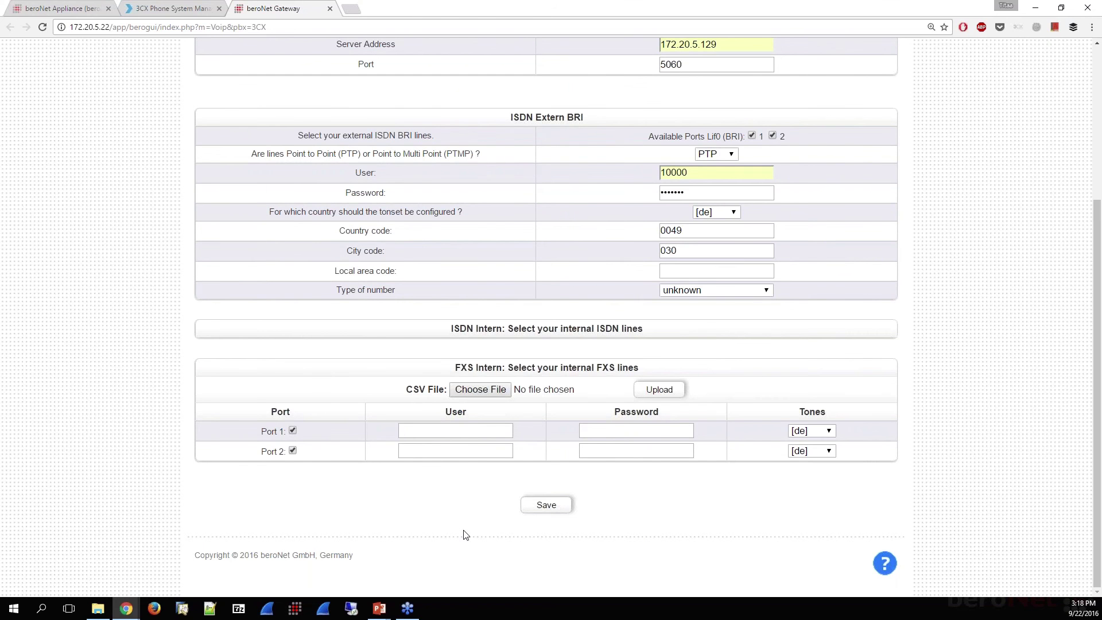
text(101)
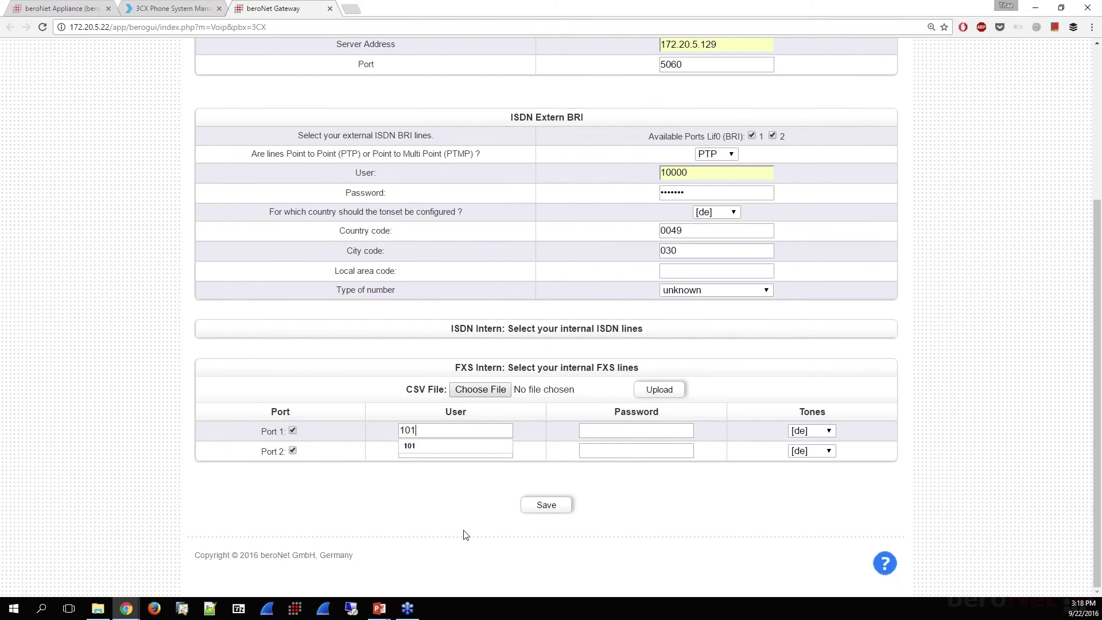
key(Tab)
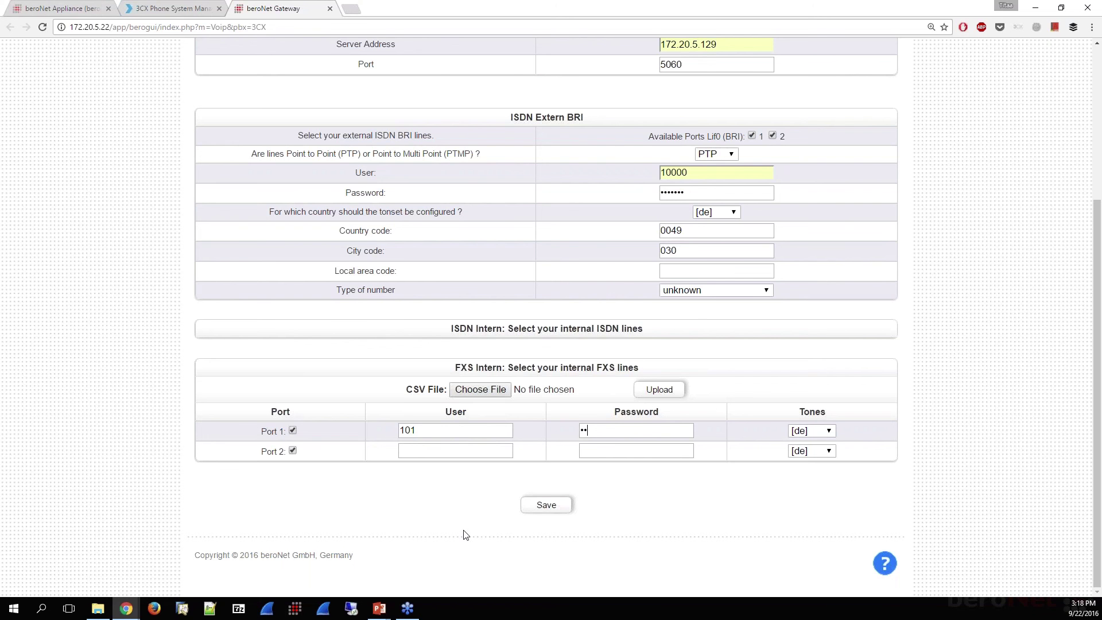
- Assign FXS Port 2 to user 102 with its password
key(Tab)
key(Tab)
key(Tab)
text(102)
key(Tab)
text(*****)
scroll(229, 509, up, 1)
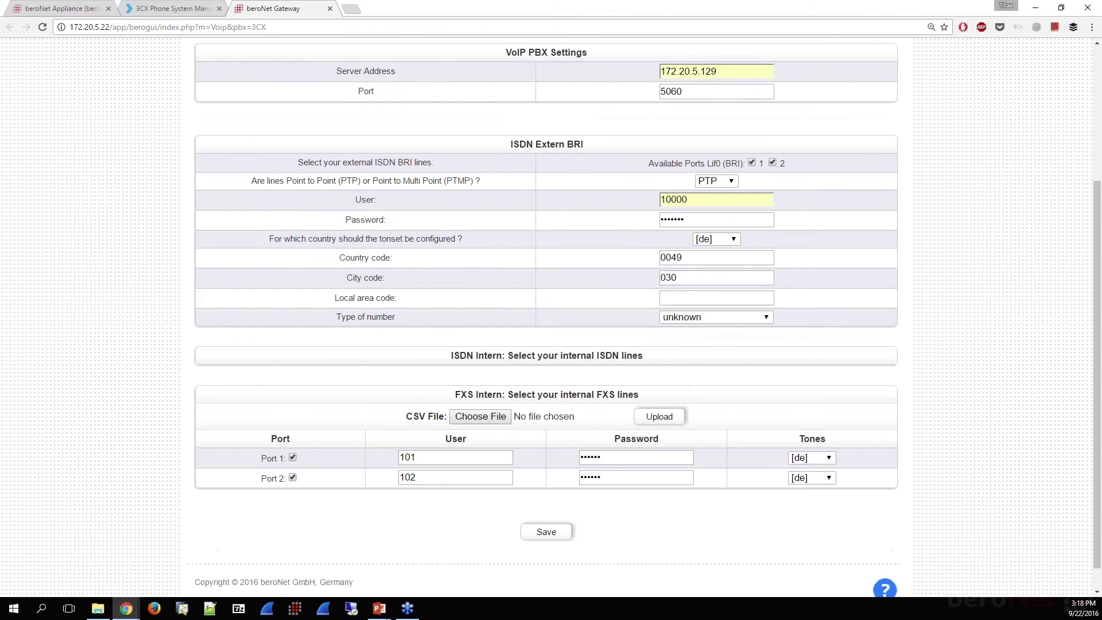
scroll(333, 499, up, 3)
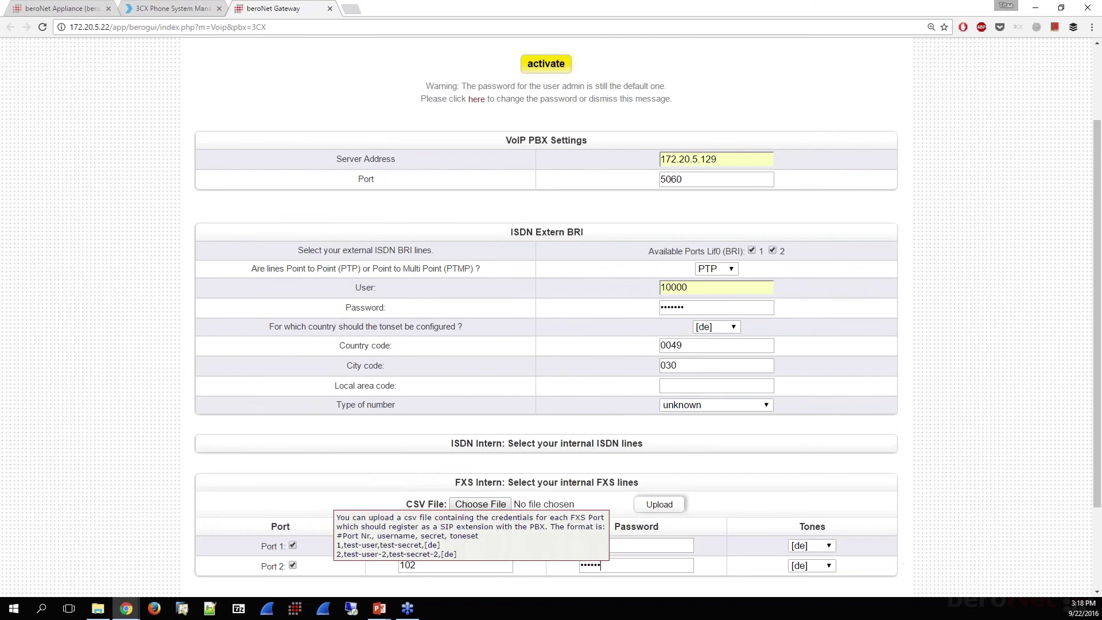
scroll(333, 499, down, 2)
scroll(433, 505, down, 2)
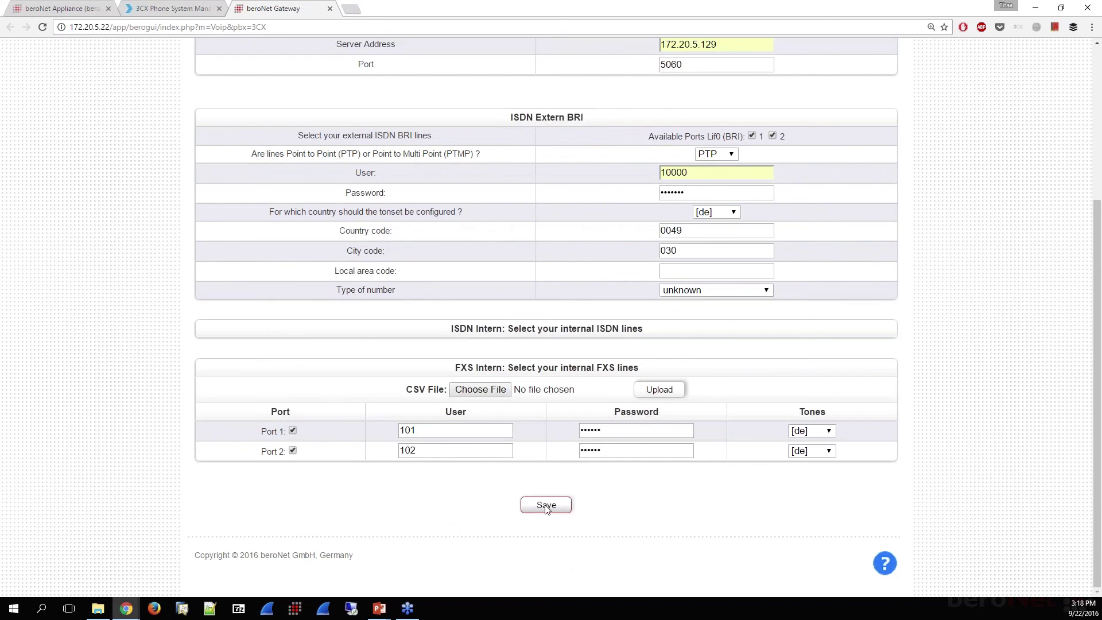
- Save the FXS credentials, accept replacing the old configuration, and activate so the gateway reboots
click(546, 505)
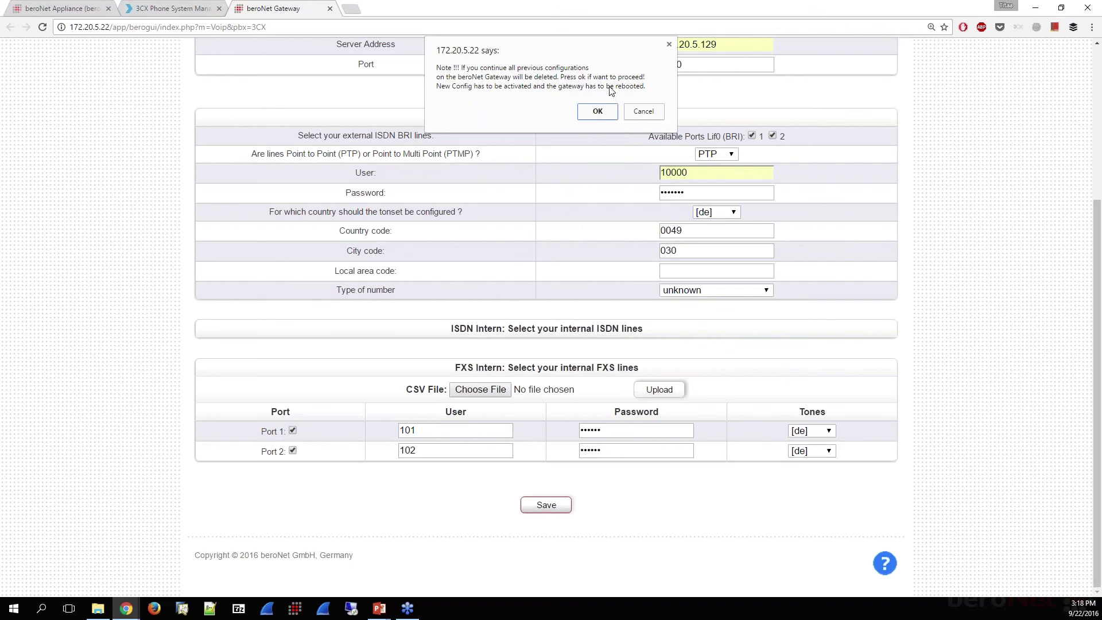
click(598, 112)
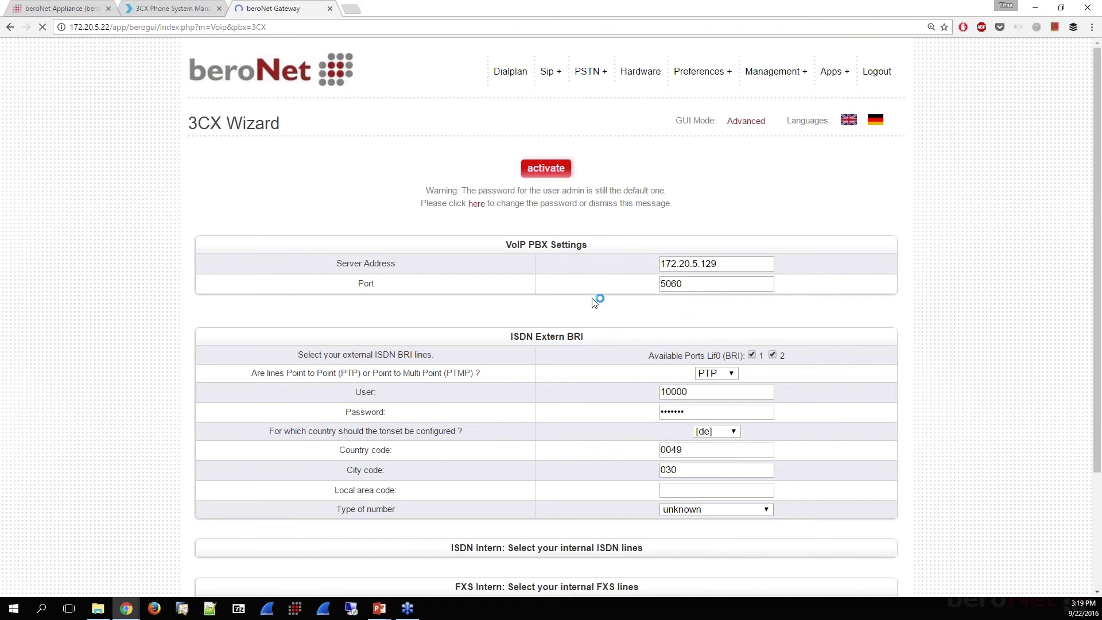
click(538, 168)
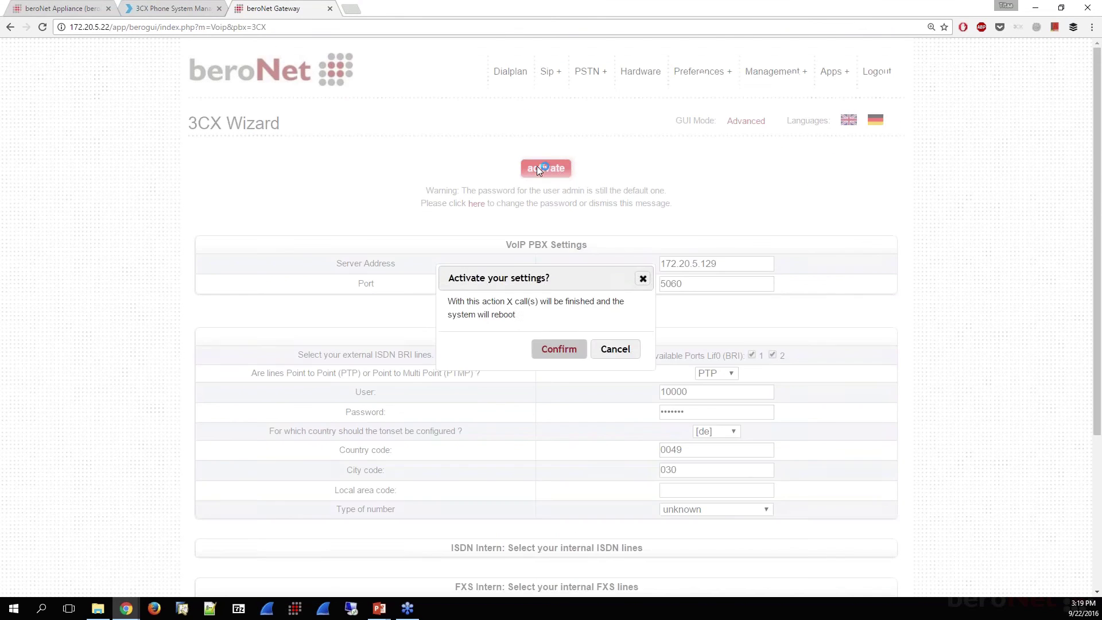
click(558, 347)
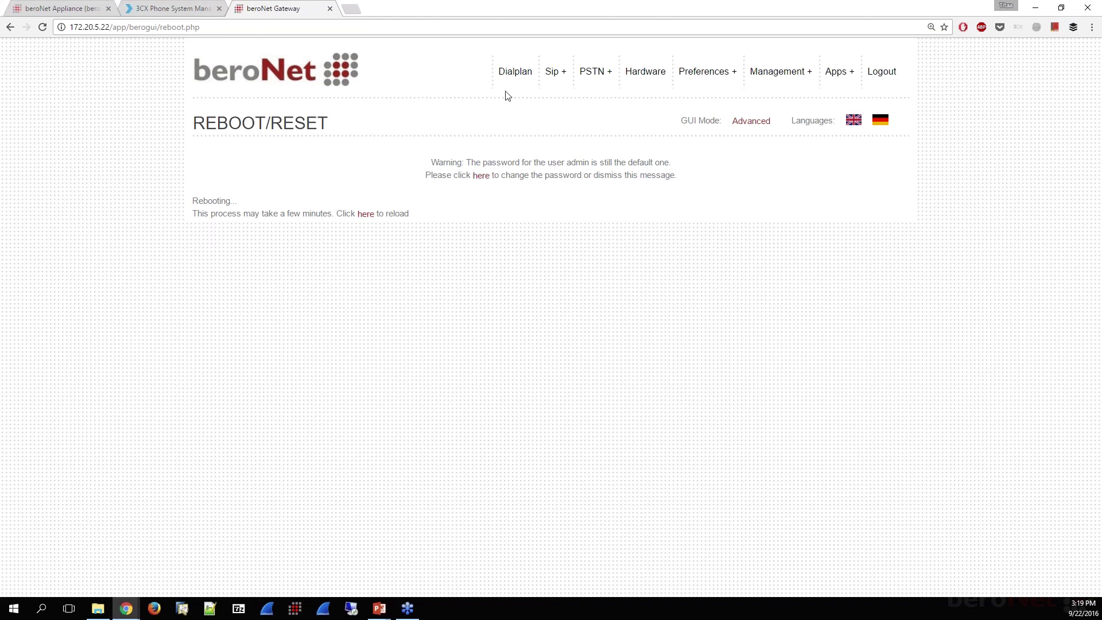
- Reload via Hardware until the rebooted gateway shows its login page, then return to 3CX
mouse_move(553, 80)
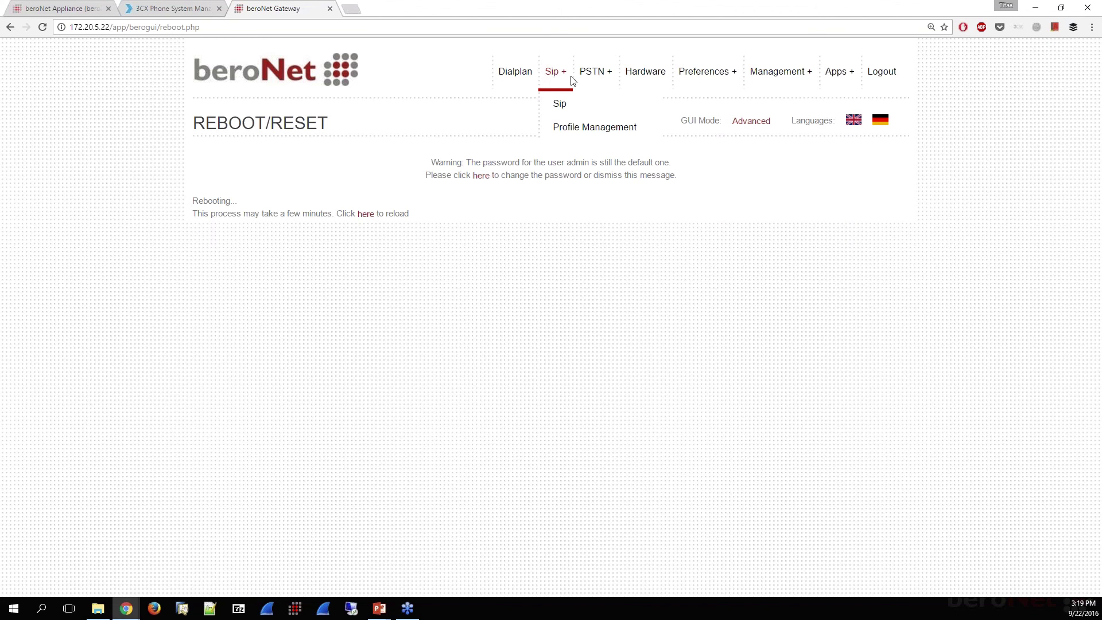
mouse_move(594, 76)
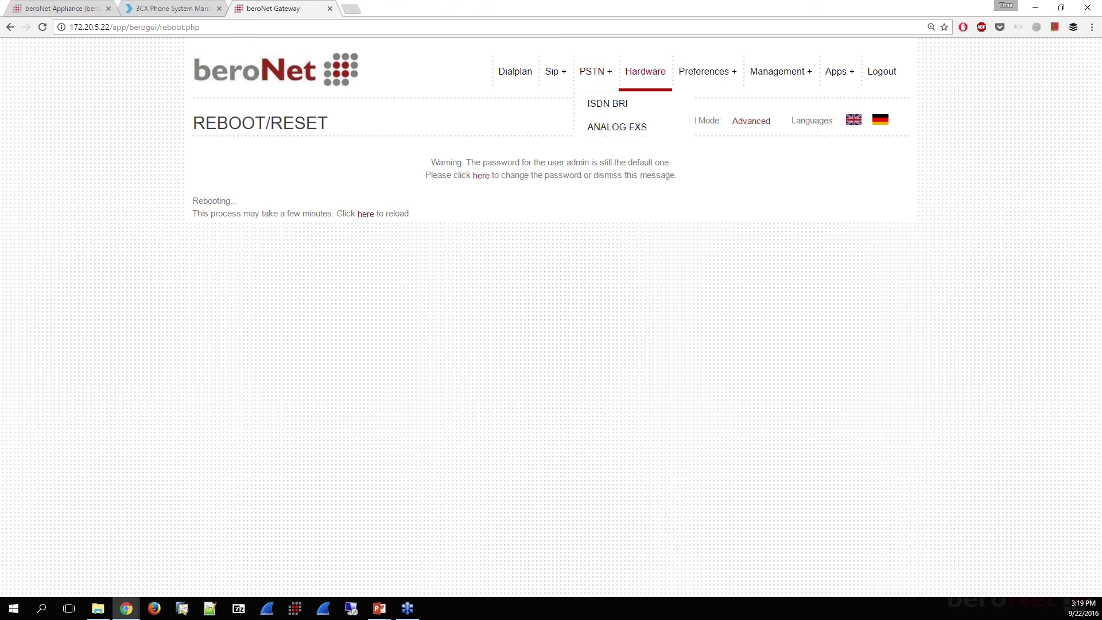
click(631, 79)
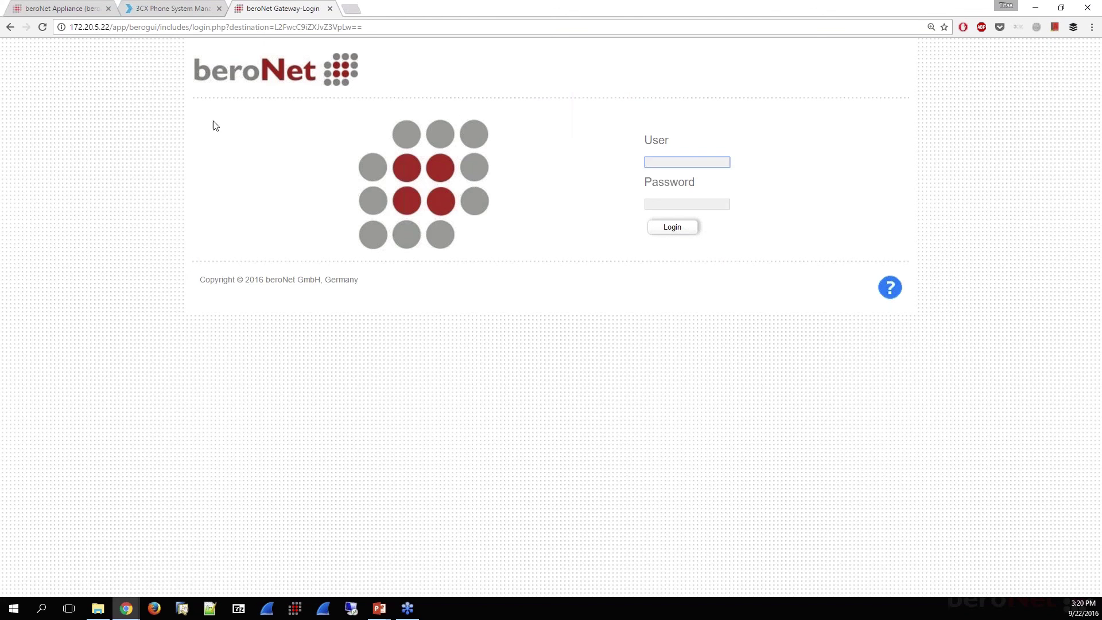
click(172, 8)
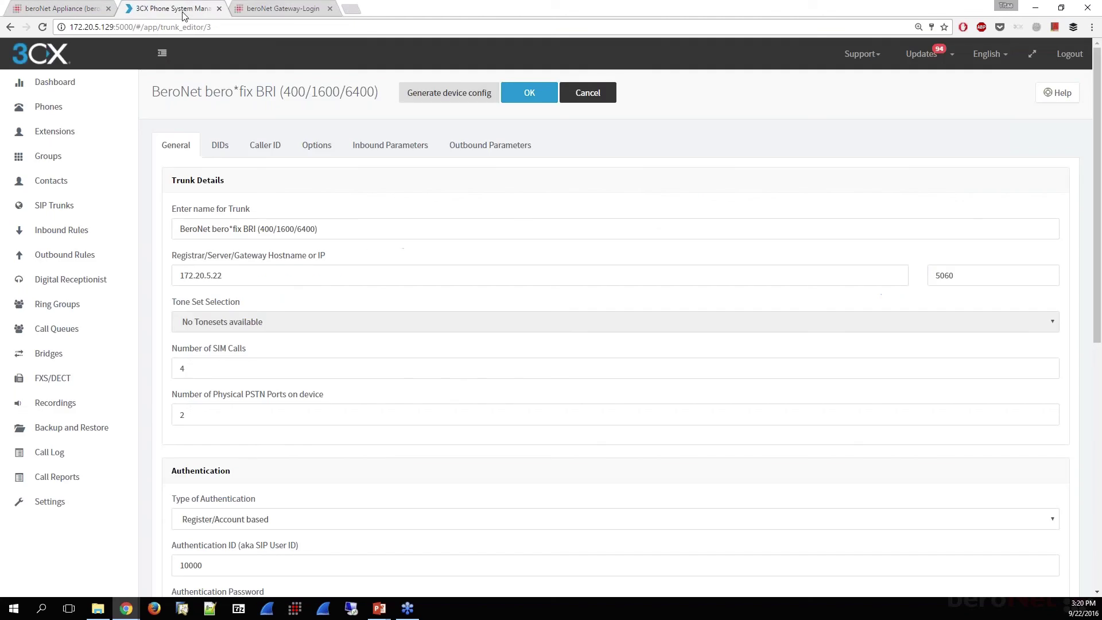
- Close the trunk editor and check extensions 100, 101 and 102 from the Dashboard
click(588, 93)
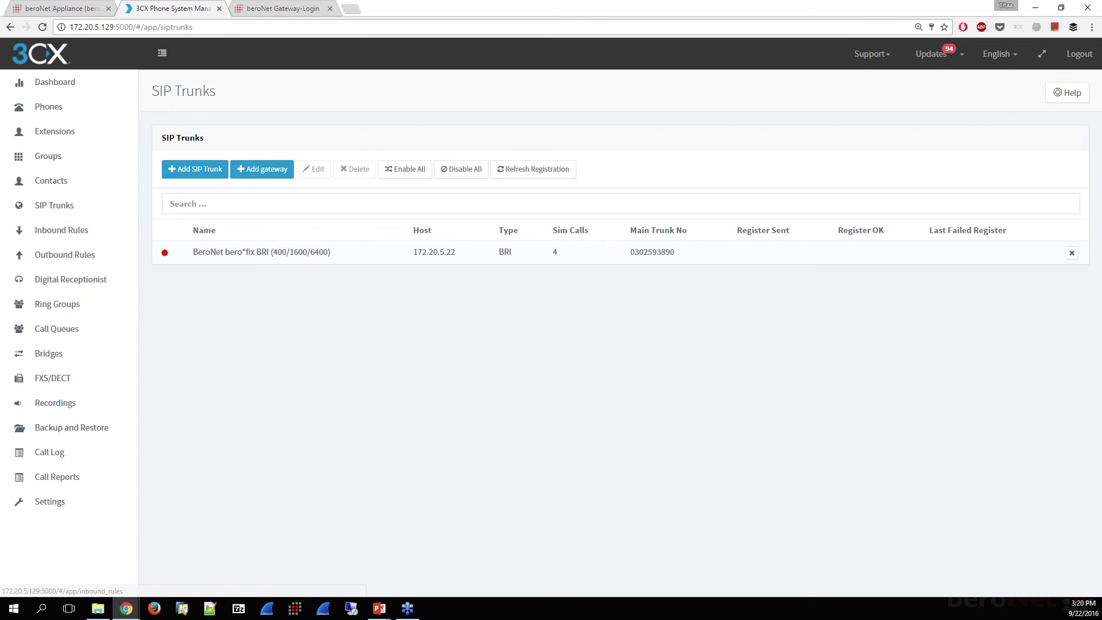
click(58, 91)
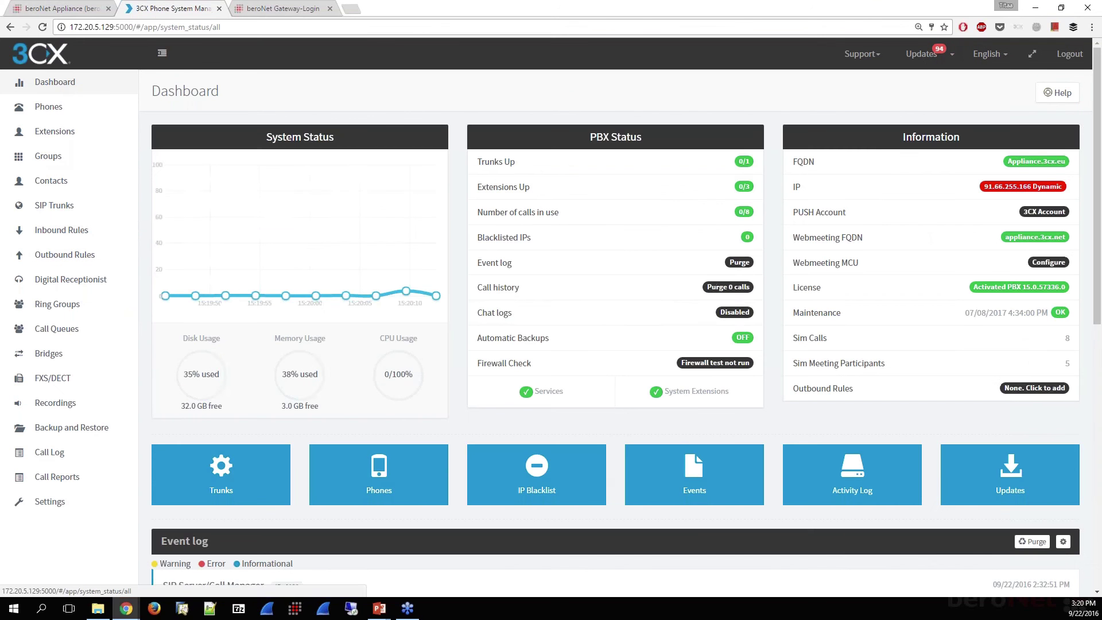
click(742, 189)
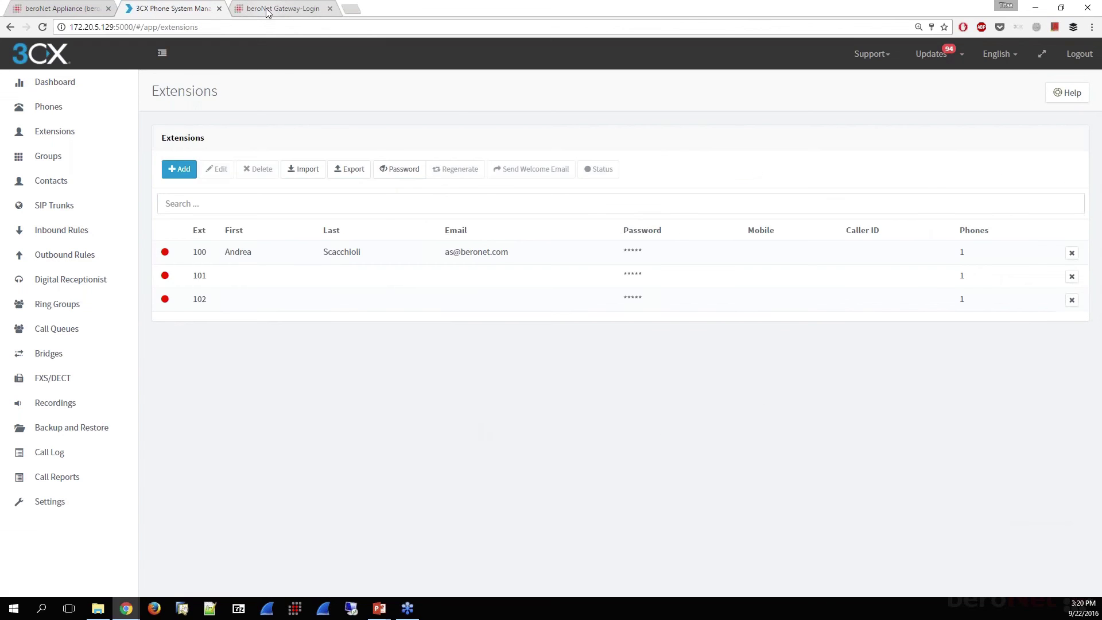
click(281, 8)
- Log in to the gateway with the admin credentials, then go back to the 3CX console
text(admin)
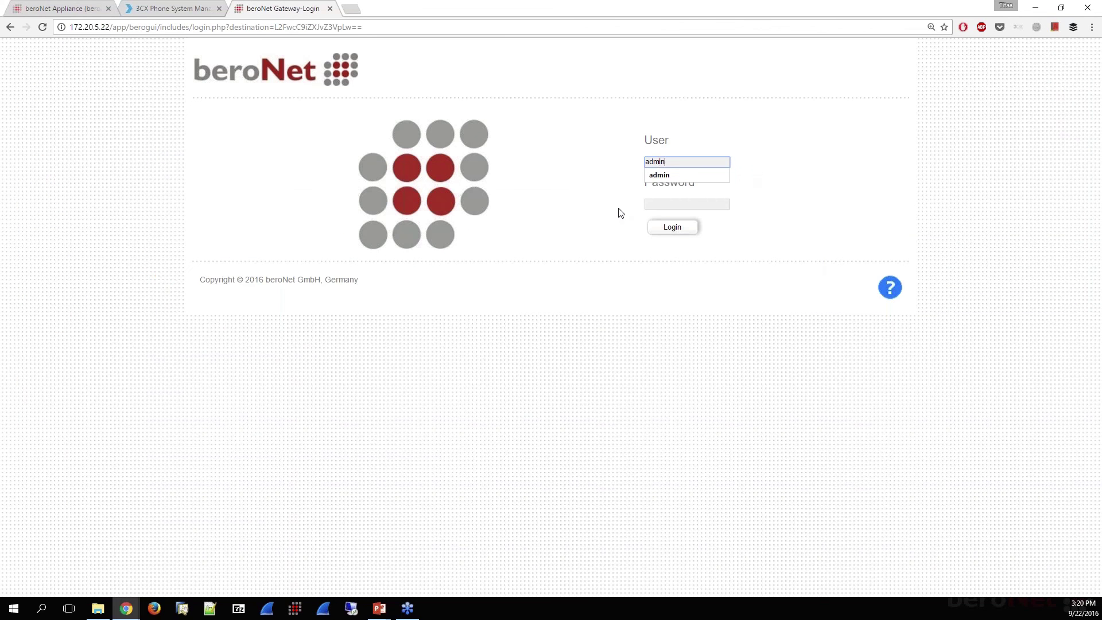
key(Tab)
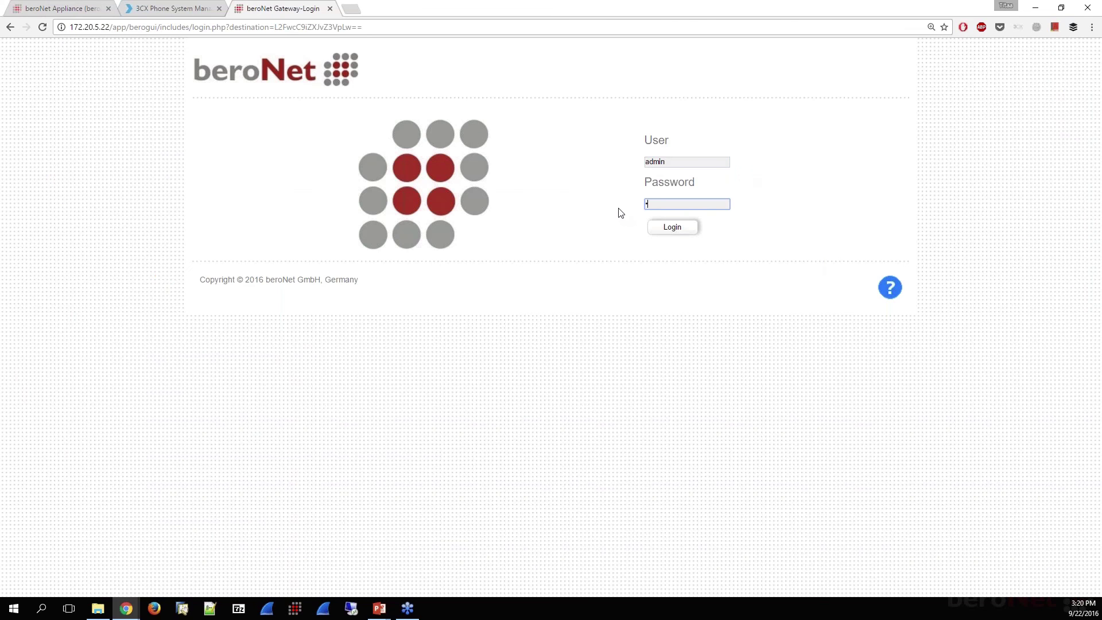
key(Return)
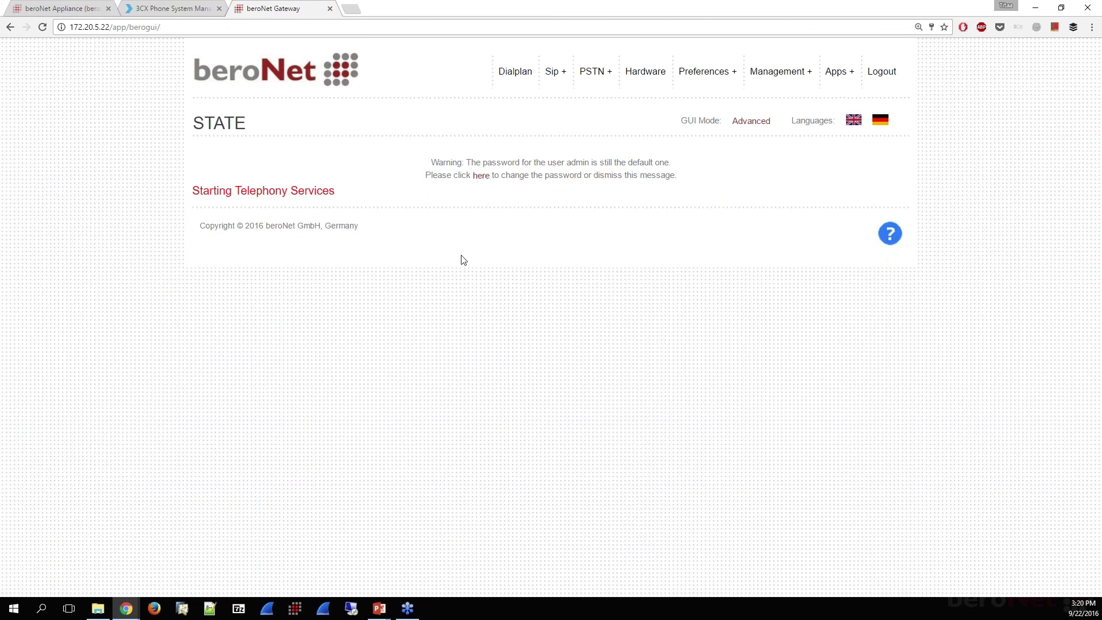
click(166, 9)
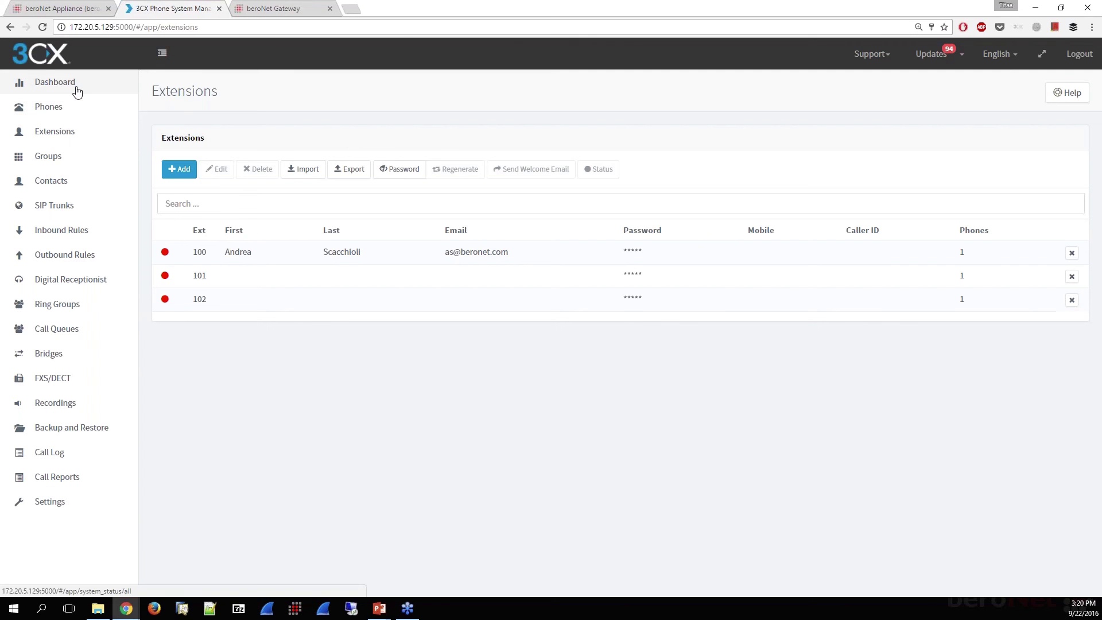
- Check the Dashboard, SIP Trunks and Extensions pages: the BRI trunk is up, and extensions 101 and 102 are registered
click(77, 91)
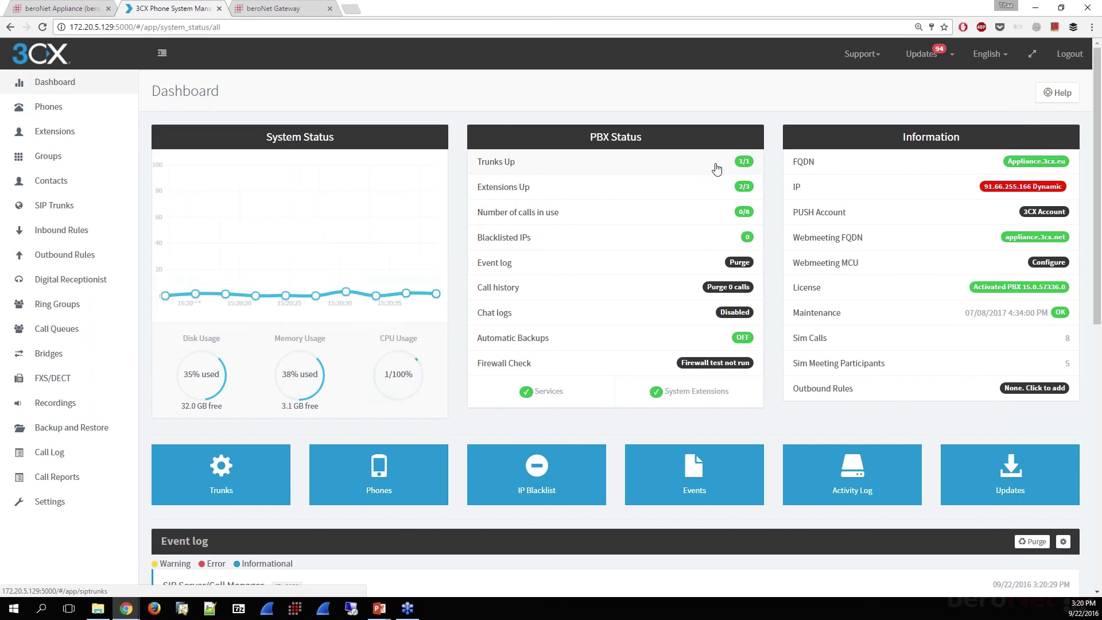
click(747, 167)
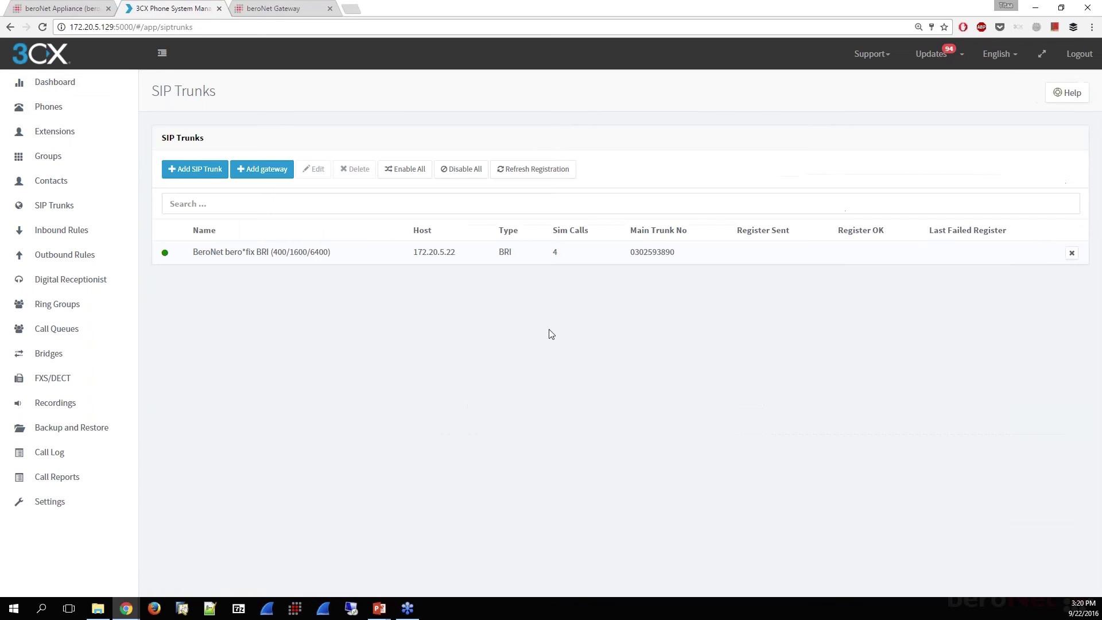
click(57, 137)
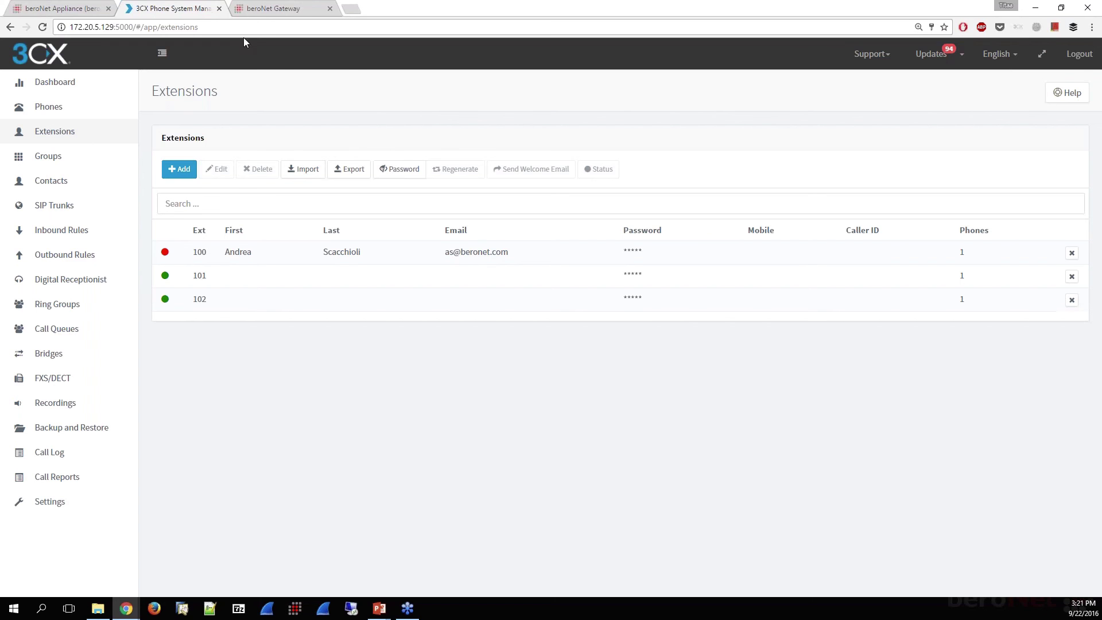
click(256, 9)
- Open Management > State and review SIP-FXS-Intern-1, SIP-FXS-Intern-2 and SIP-ISDN-Extern-BRI registrations and FXS port status
mouse_move(718, 71)
mouse_move(780, 72)
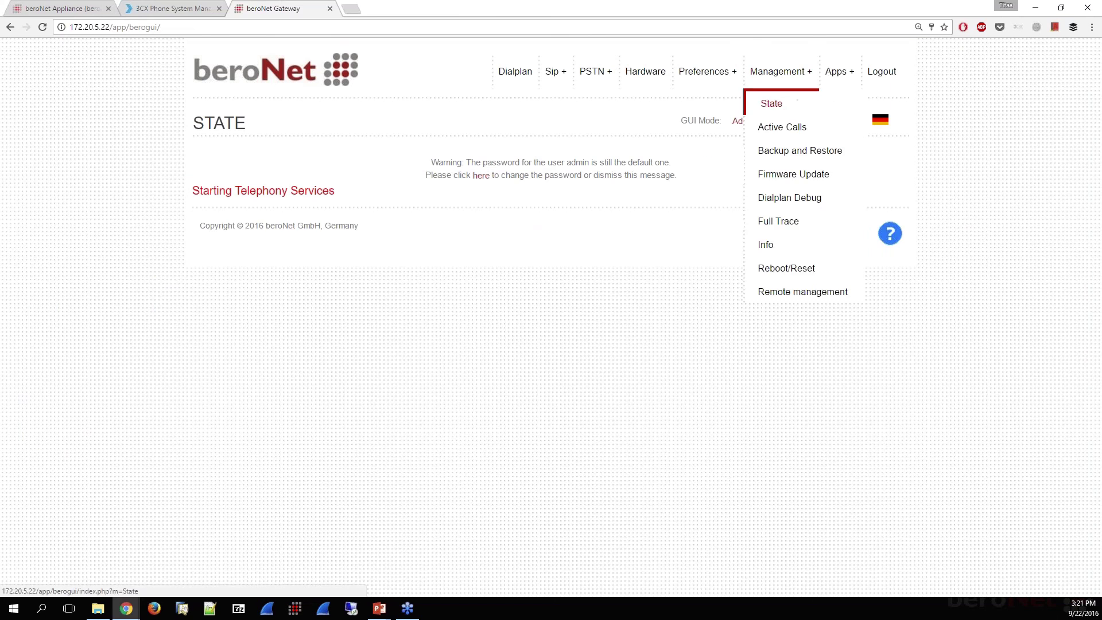
click(770, 103)
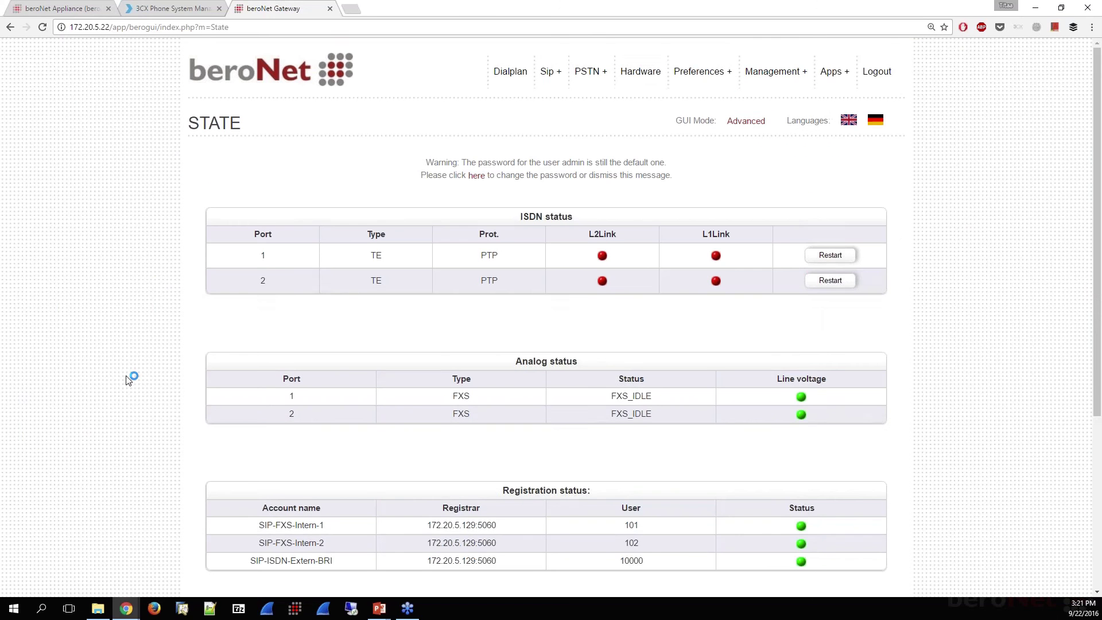
scroll(128, 380, down, 1)
scroll(128, 380, down, 1)
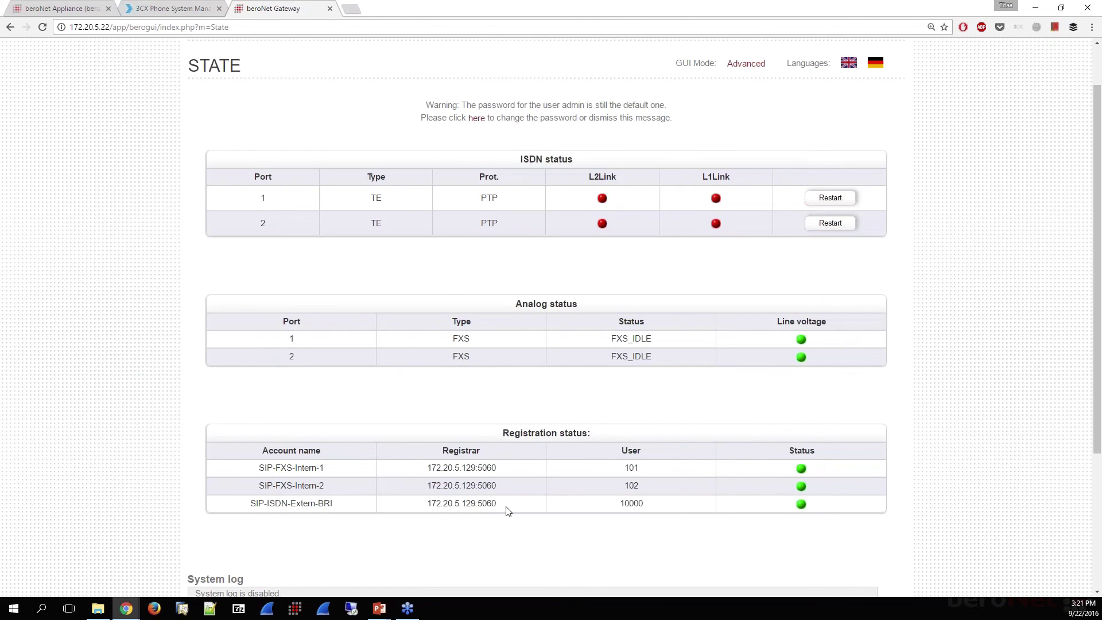
scroll(508, 511, up, 1)
scroll(507, 511, up, 1)
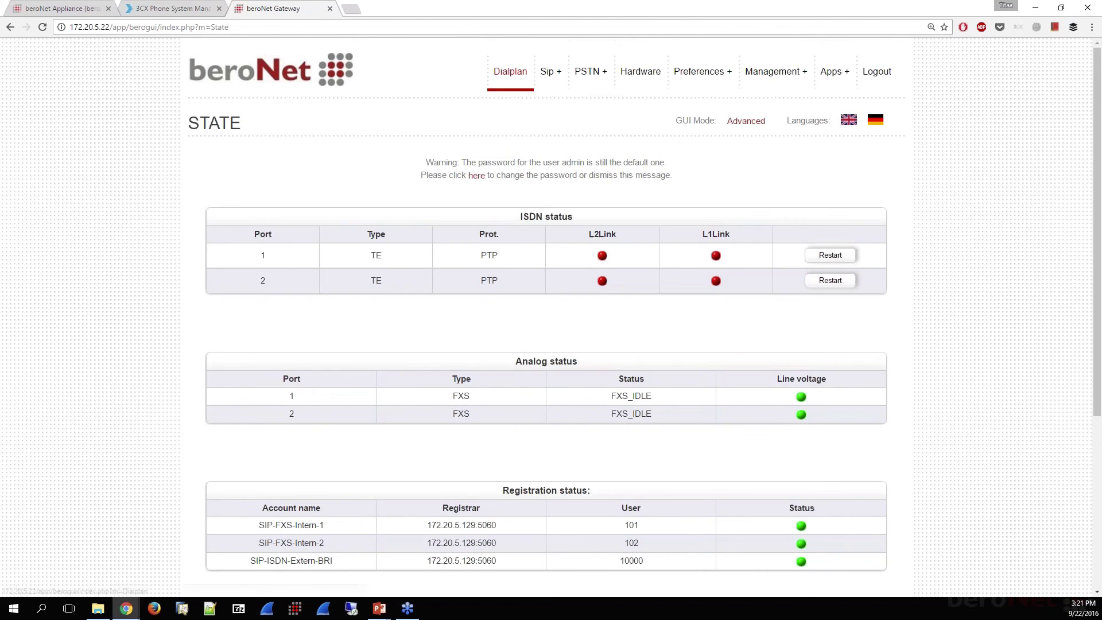
- Go to the gateway's Dialplan page and start a new rule from the six-rule list
click(515, 71)
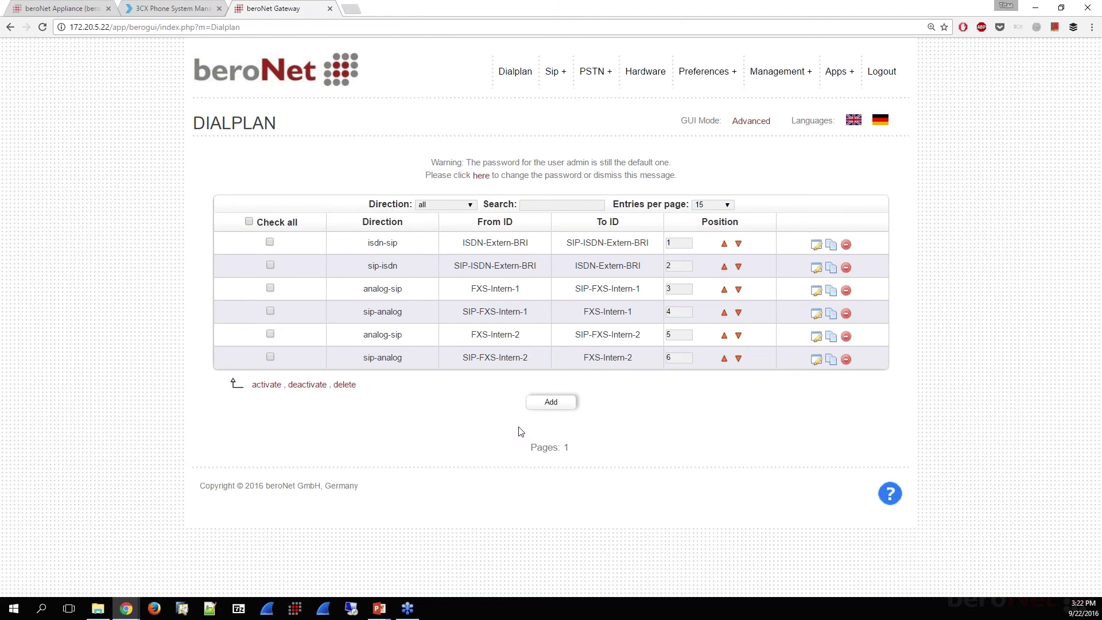
click(550, 402)
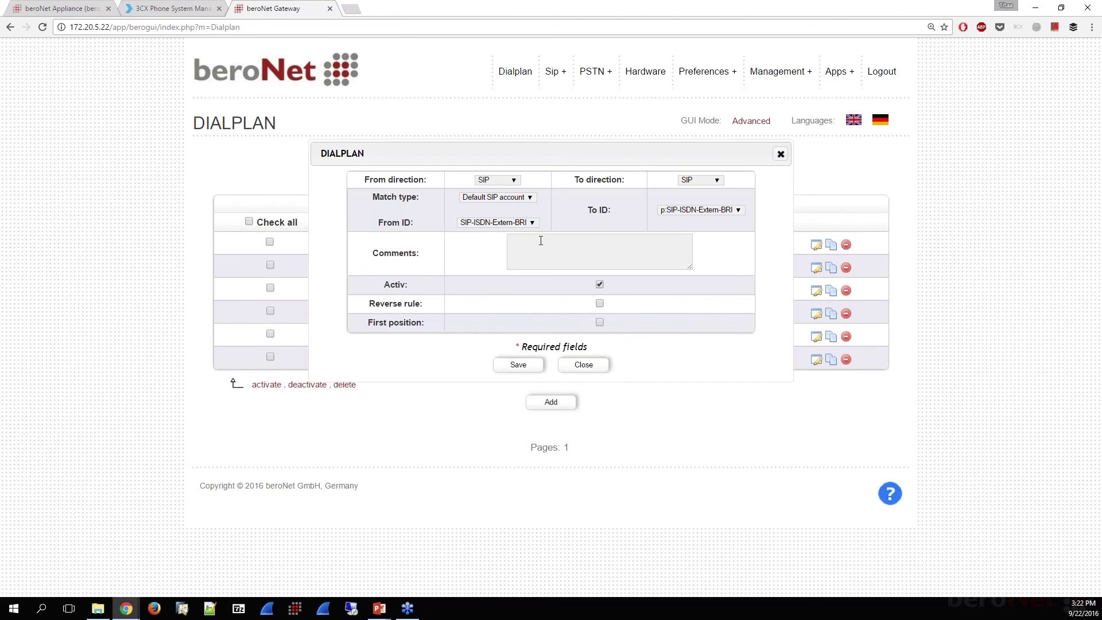
- Draft an ANALOG-to-ISDN direction, then discard it by closing the DIALPLAN form unsaved
click(511, 180)
click(494, 209)
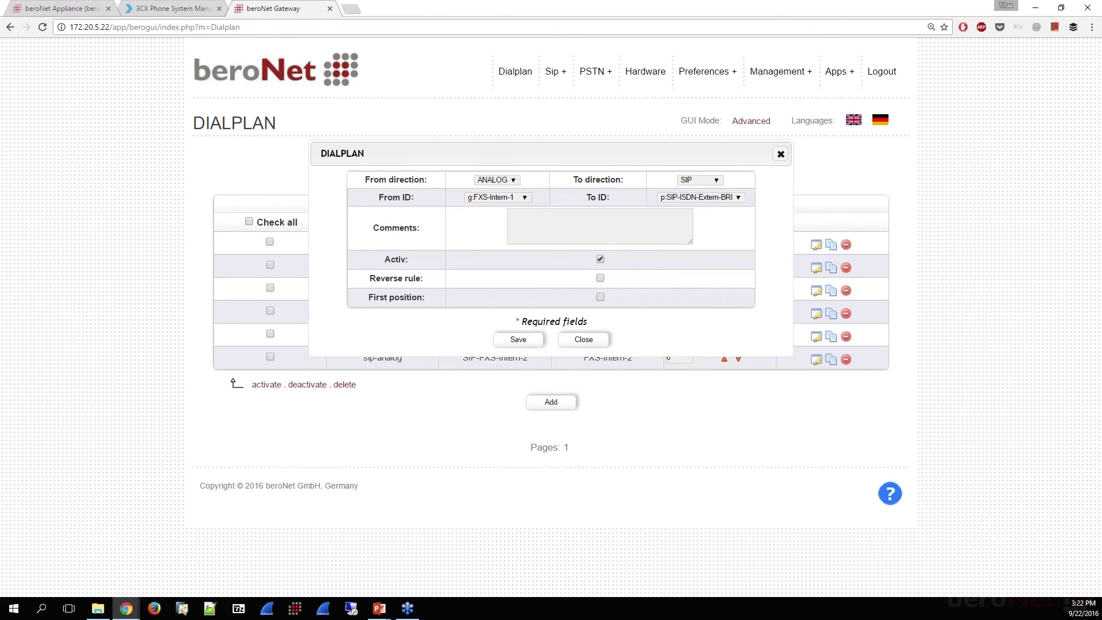
click(705, 180)
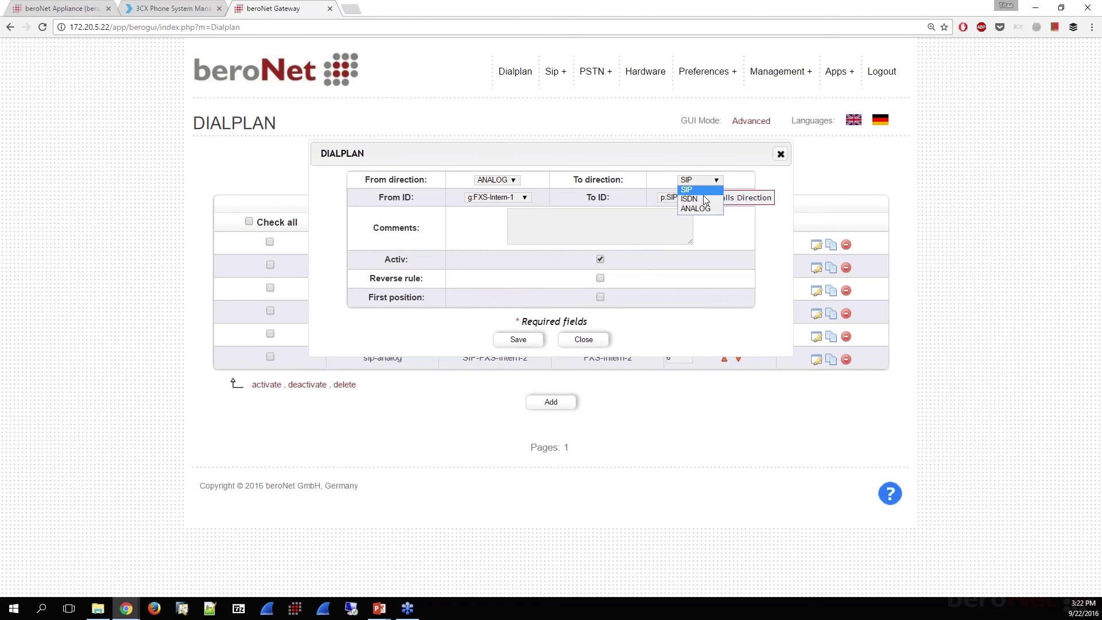
click(704, 198)
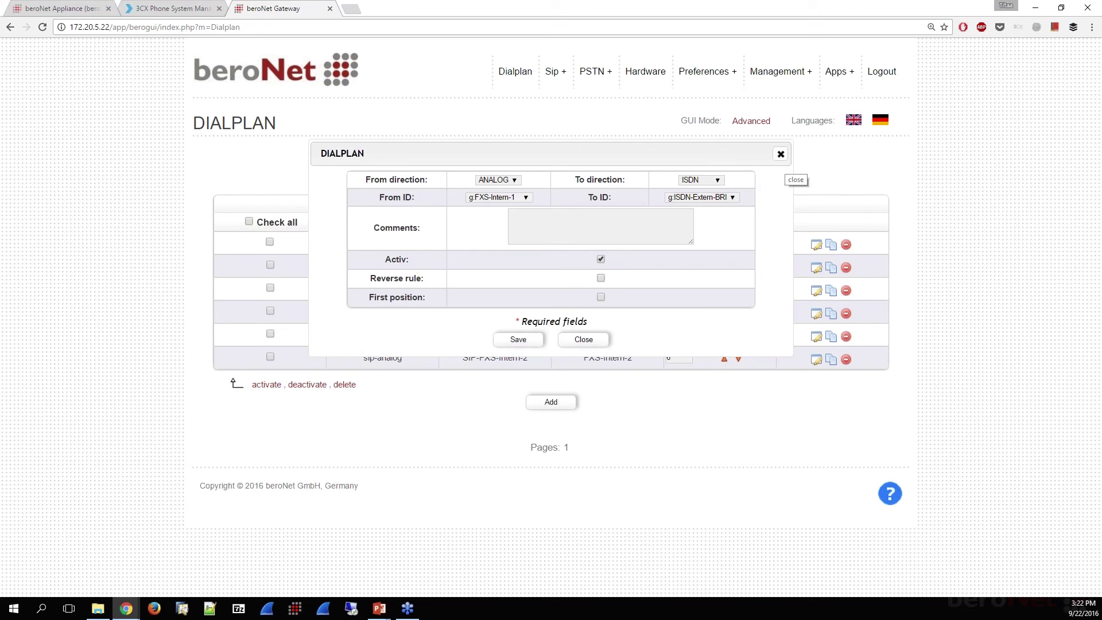
click(780, 154)
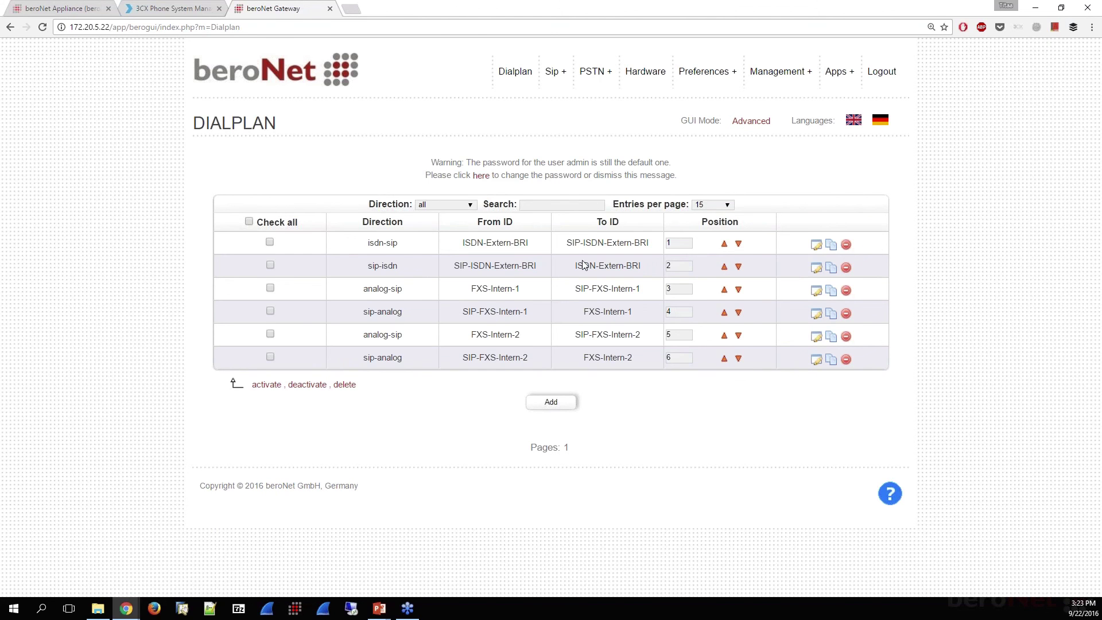
- Switch the dialplan to GUI mode and start a new rule from ISDN to ANALOG
click(751, 121)
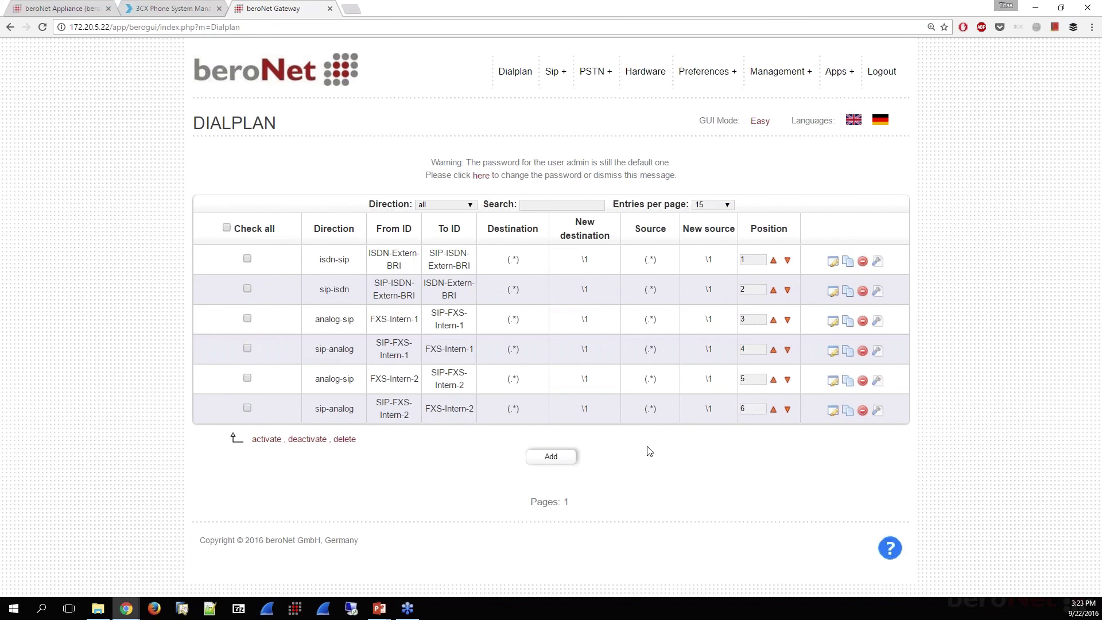
click(554, 462)
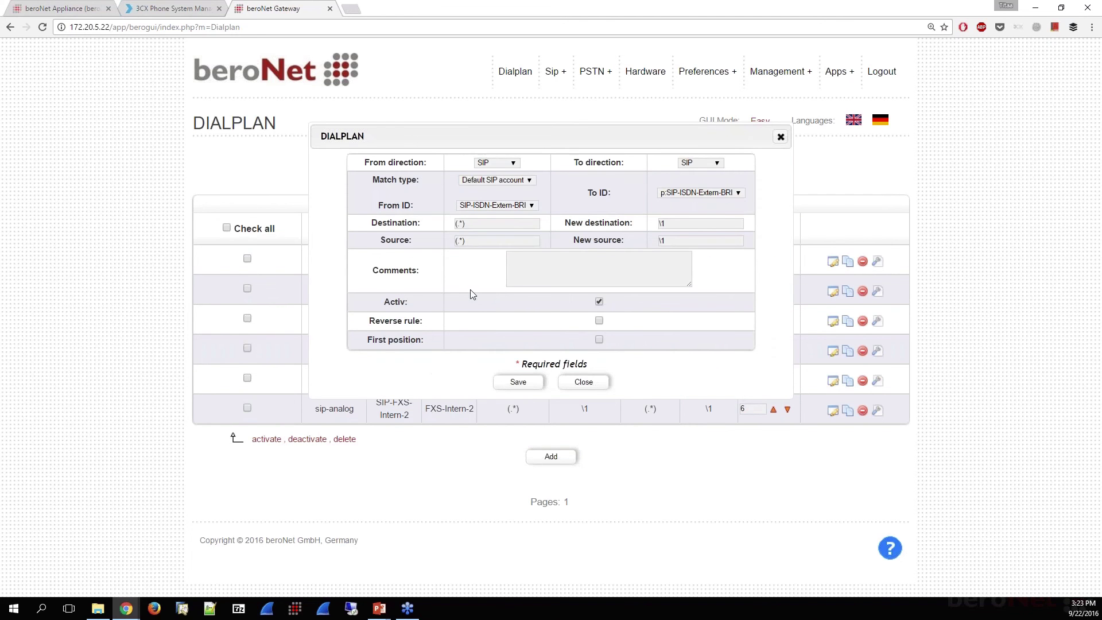
click(488, 164)
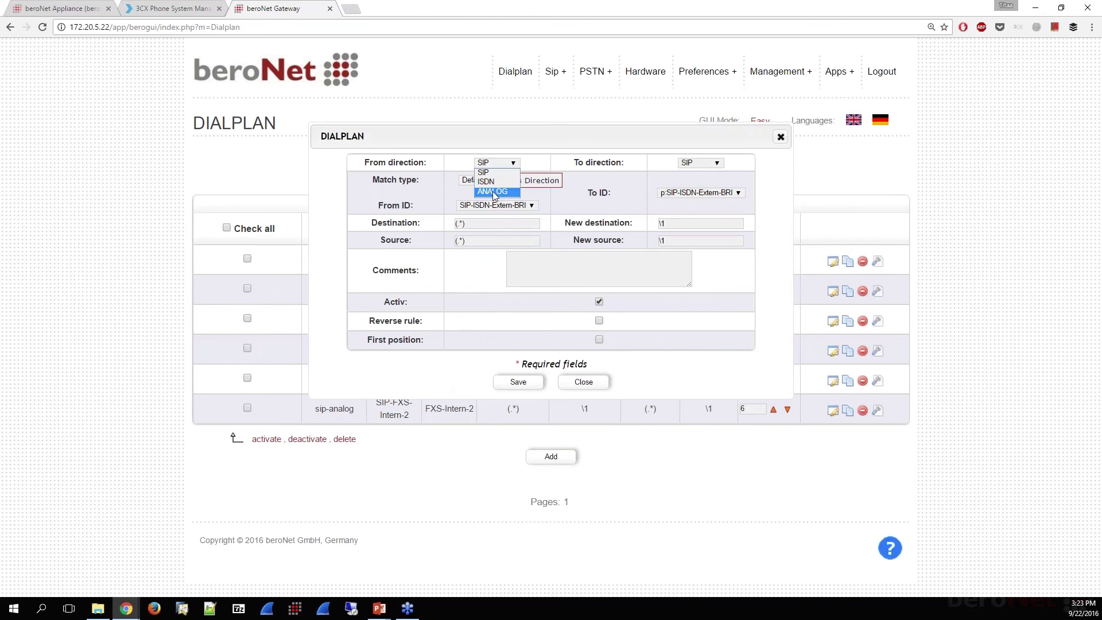
click(491, 191)
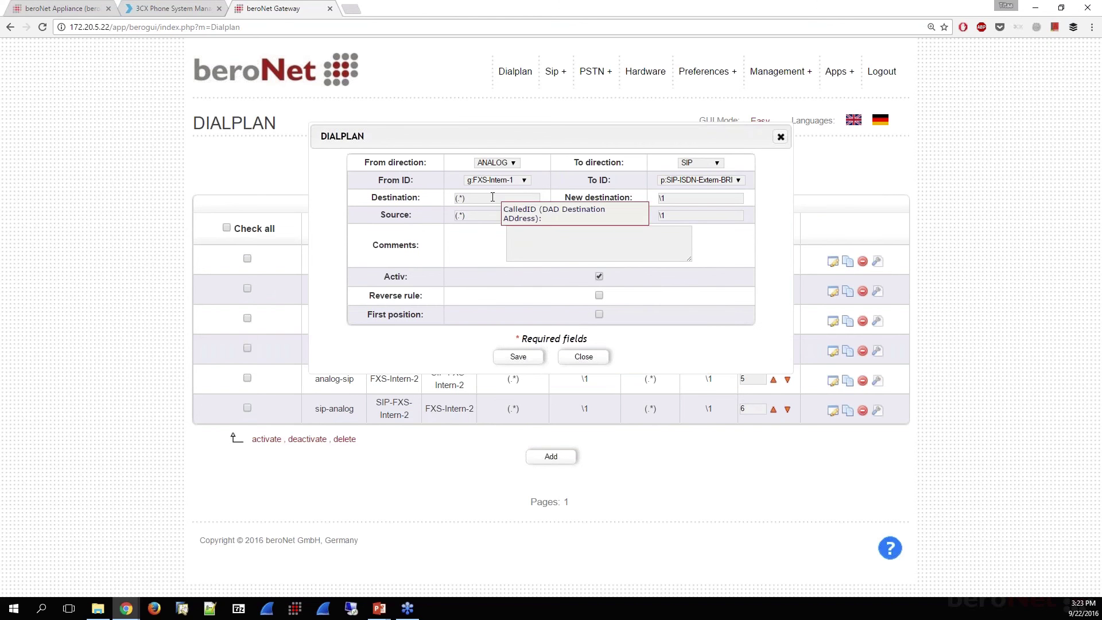
click(500, 163)
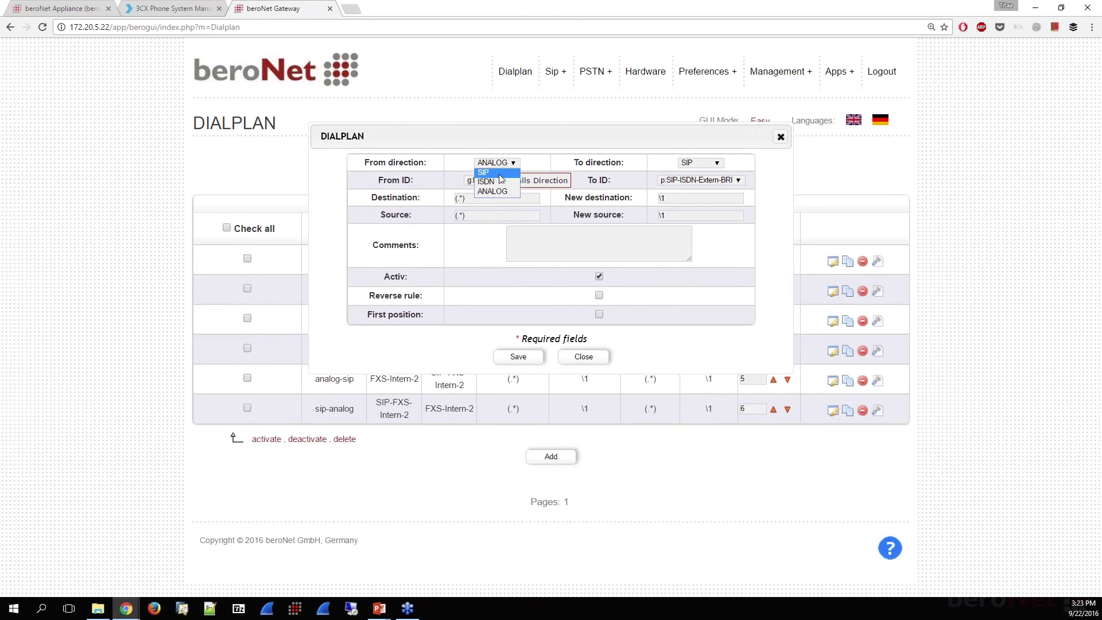
click(499, 182)
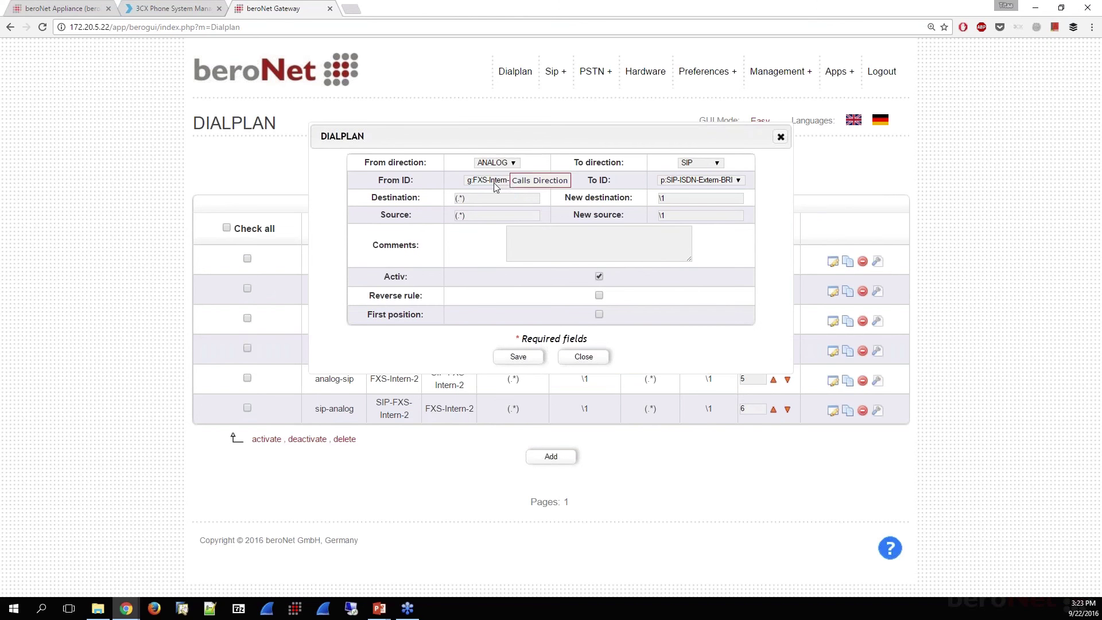
click(706, 163)
click(704, 191)
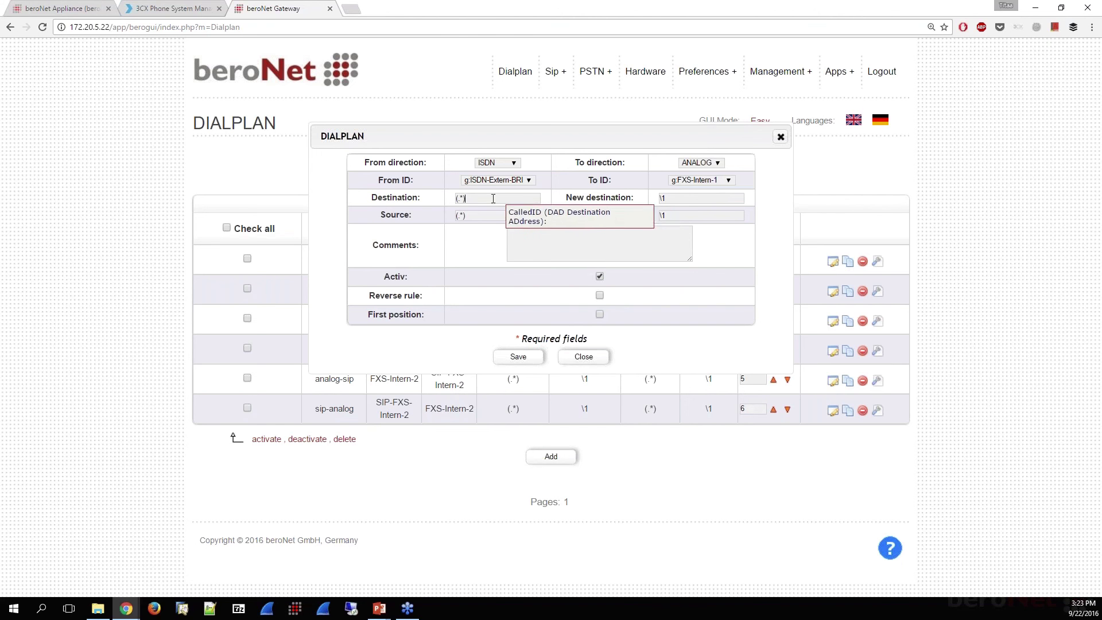
- Replace the catch-all destination with the ISDN line's number and save the isdn-analog rule
drag(516, 204, 415, 208)
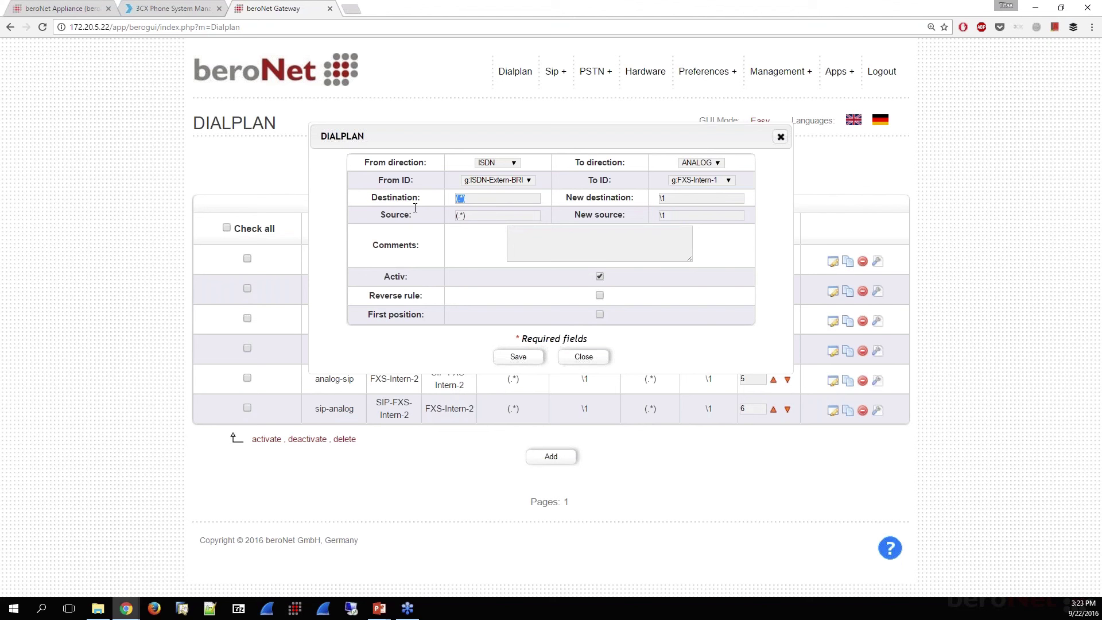
click(518, 357)
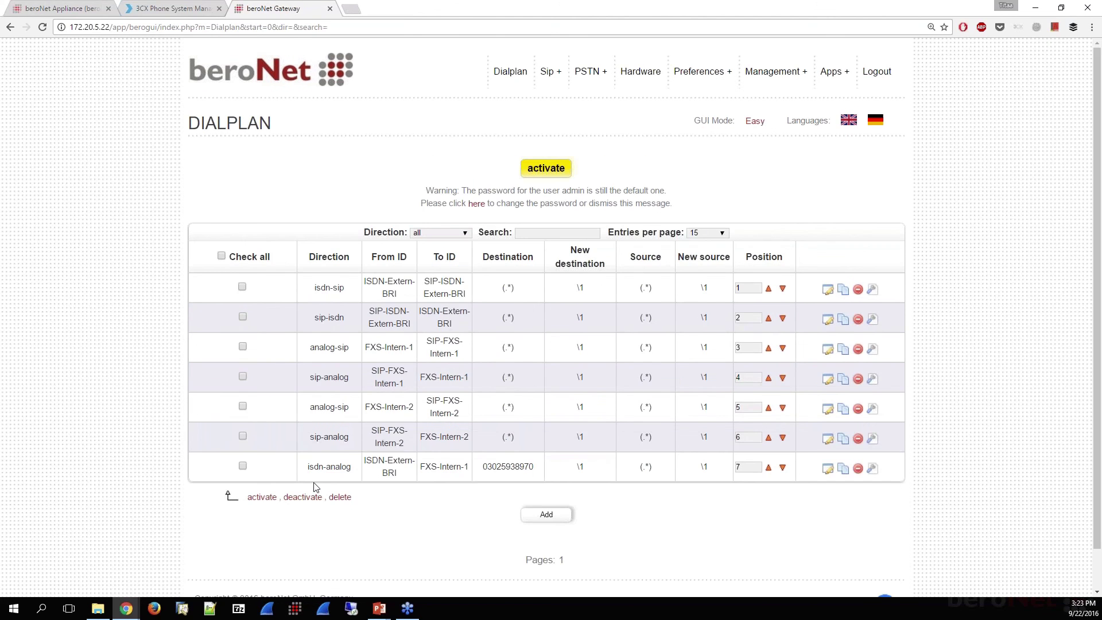
- Set the isdn-analog rule's Position to 1, ahead of the catch-all rules, and activate the dialplan changes
drag(306, 466, 557, 468)
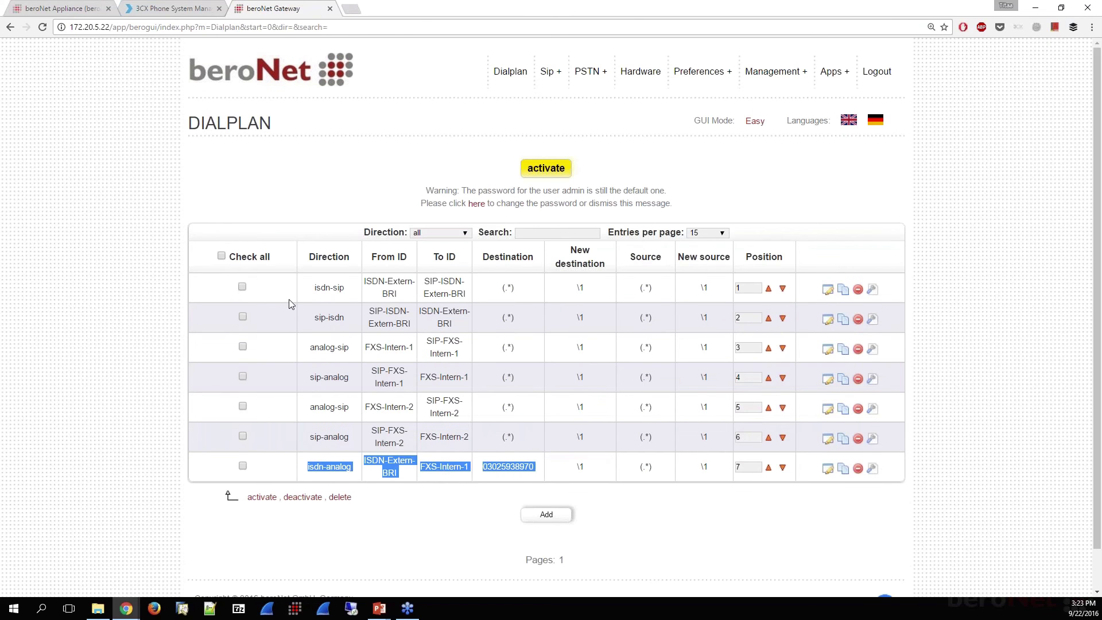
drag(294, 287, 518, 290)
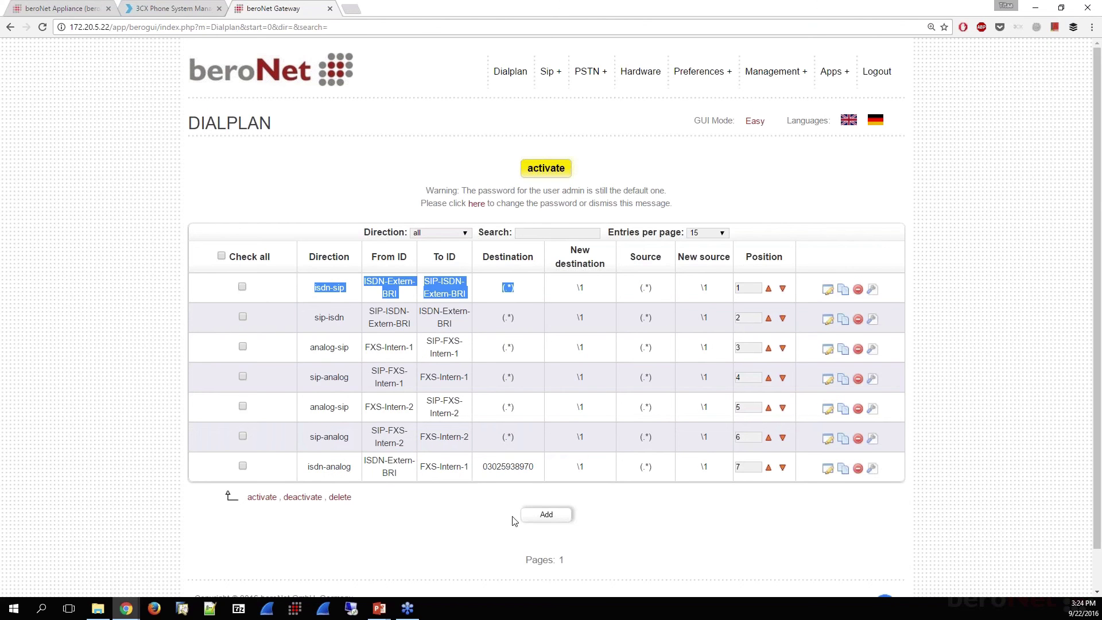
click(636, 582)
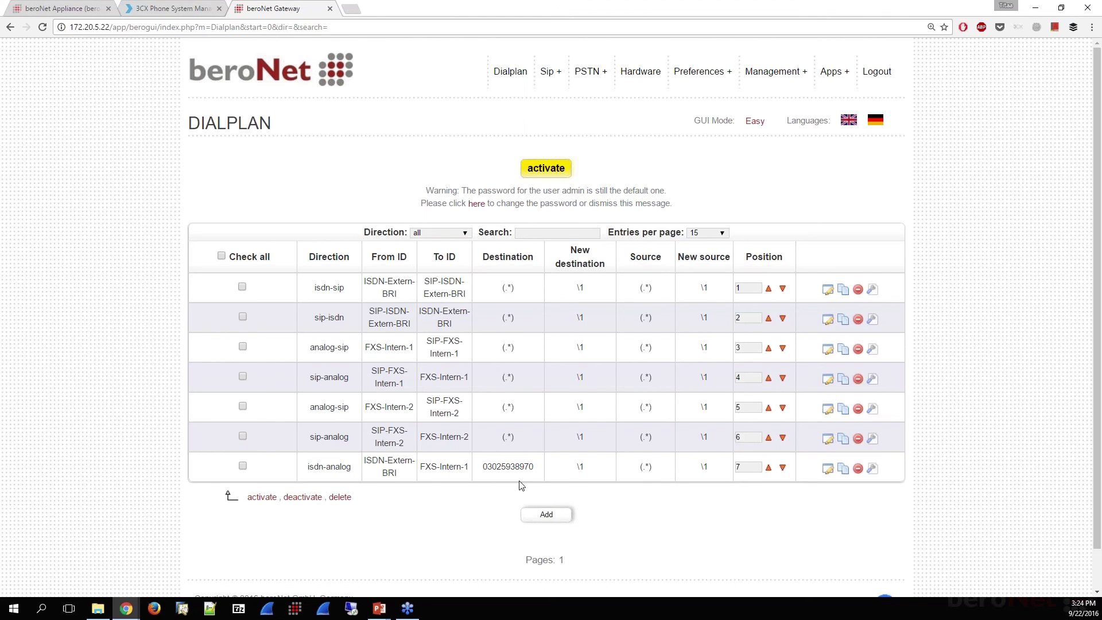
double_click(741, 467)
text(1)
key(Return)
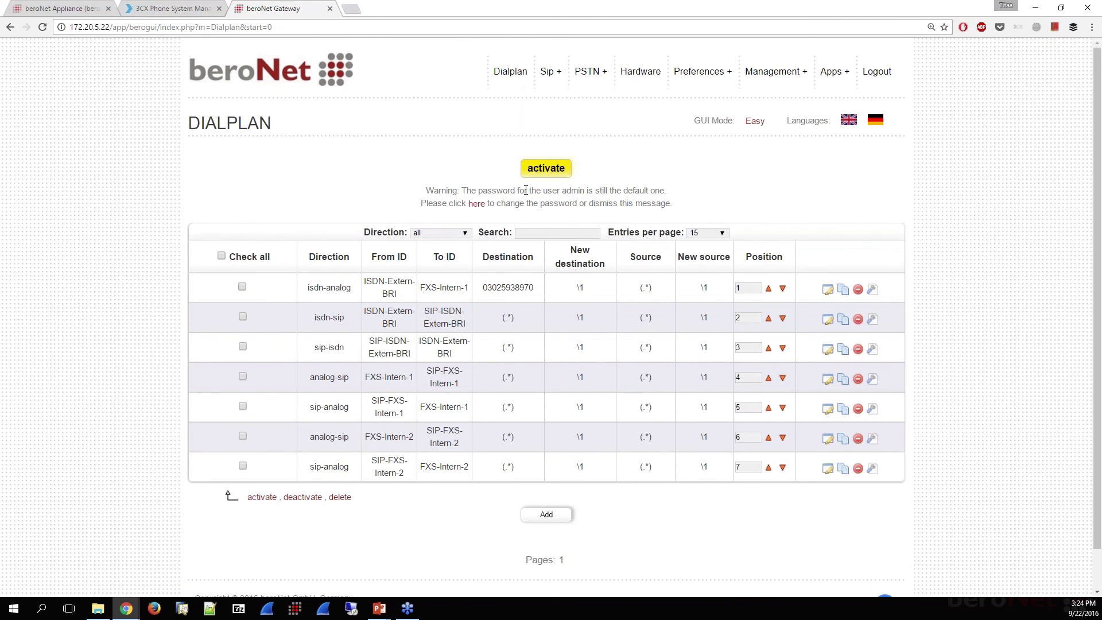
click(531, 172)
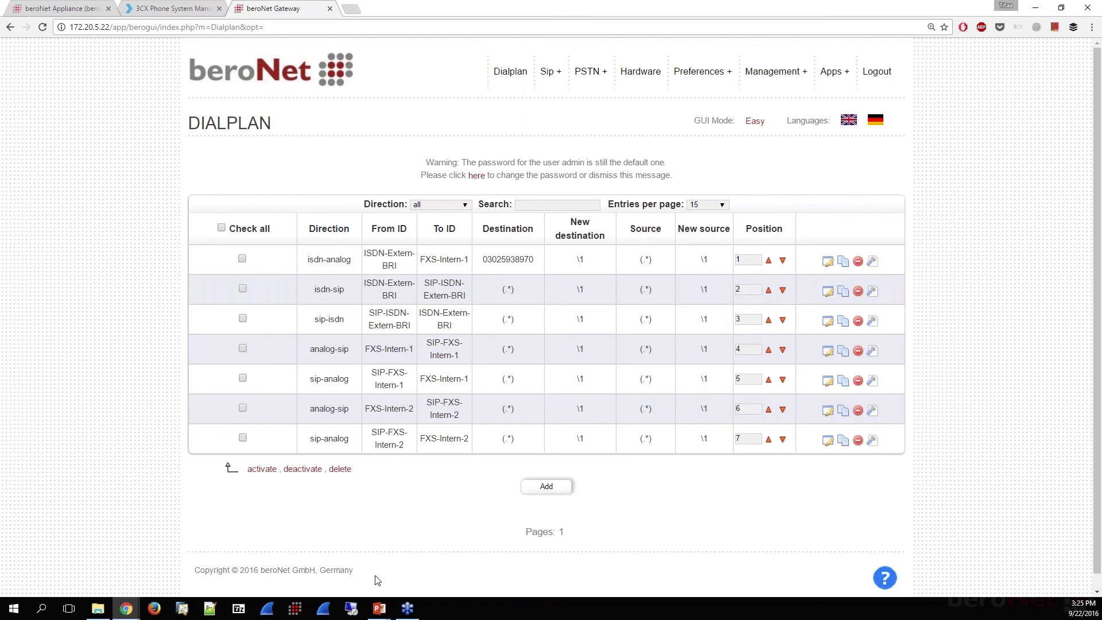
- Resume the PowerPoint slide show and advance two slides to 'The VoIP gateway – Connects all tech together'
mouse_move(380, 606)
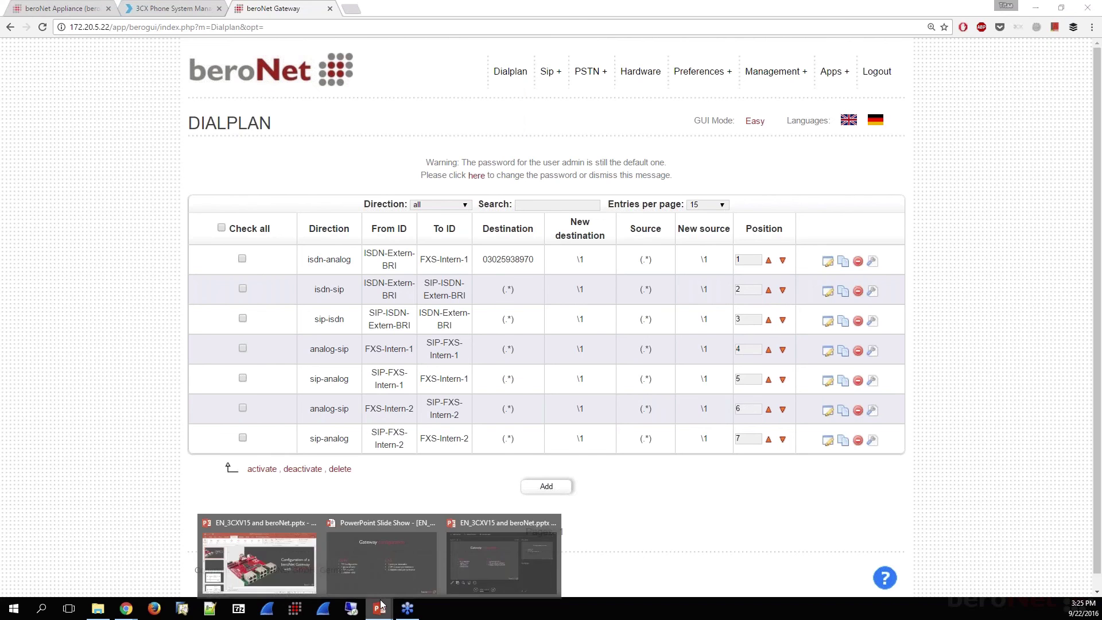
click(385, 587)
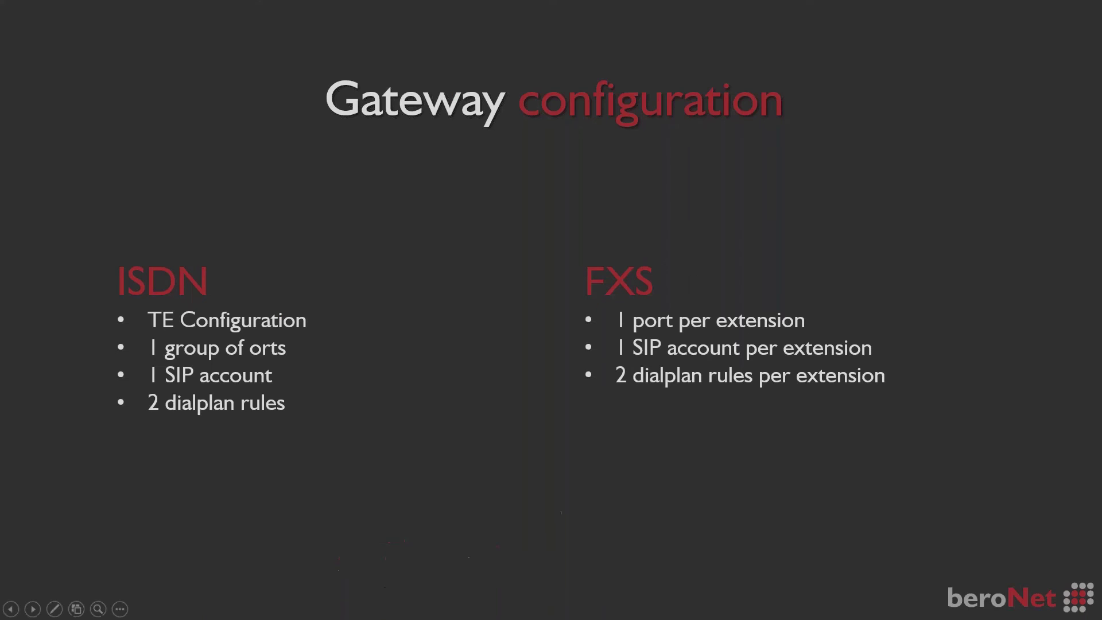
click(436, 348)
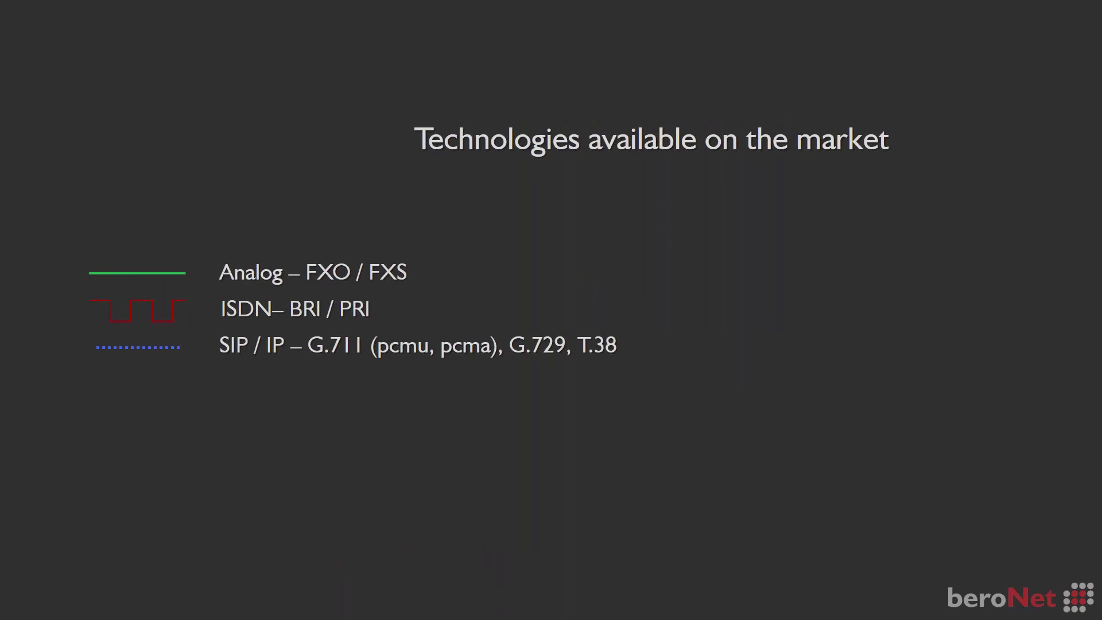
key(Right)
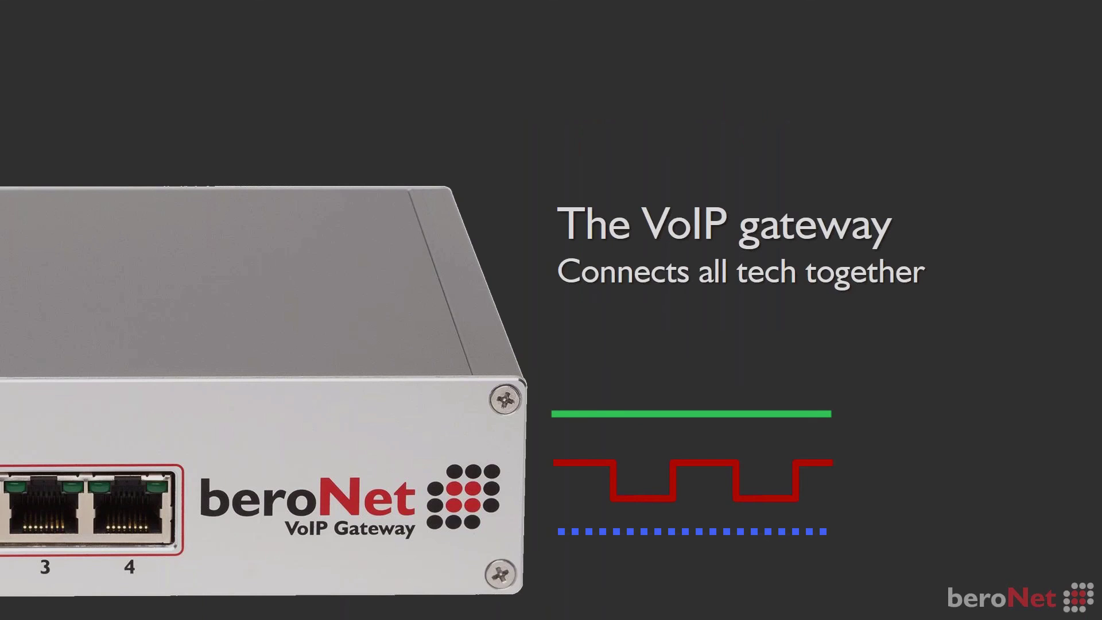